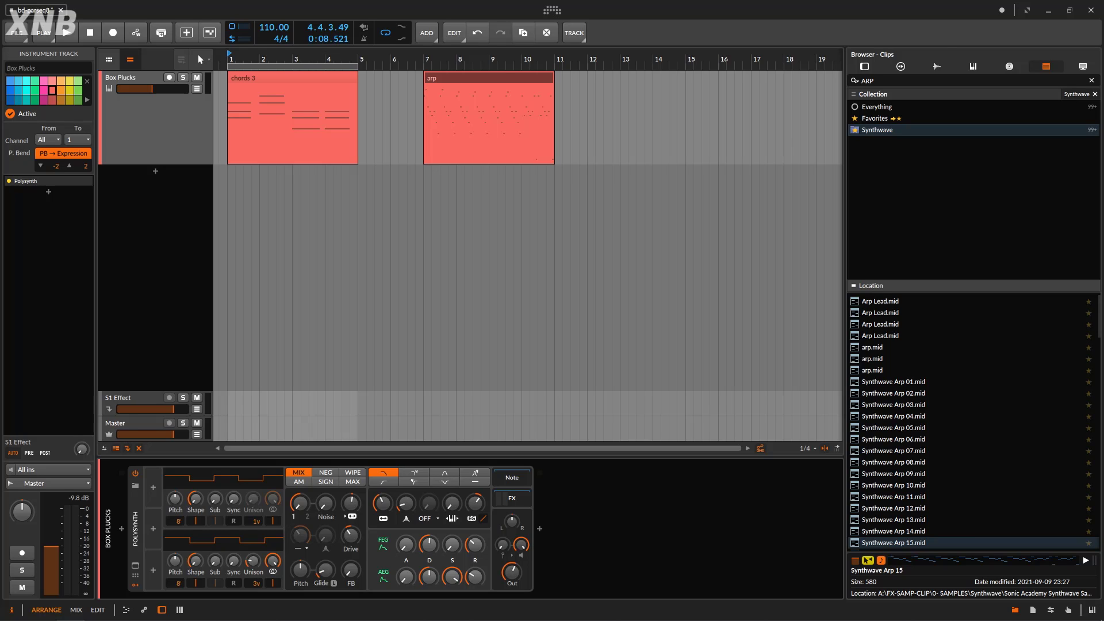
# Add a ParSeq-8 modulator to the Polysynth on the Box Plucks track and open its detailed step view
pyautogui.click(153, 487)
pyautogui.write('par')
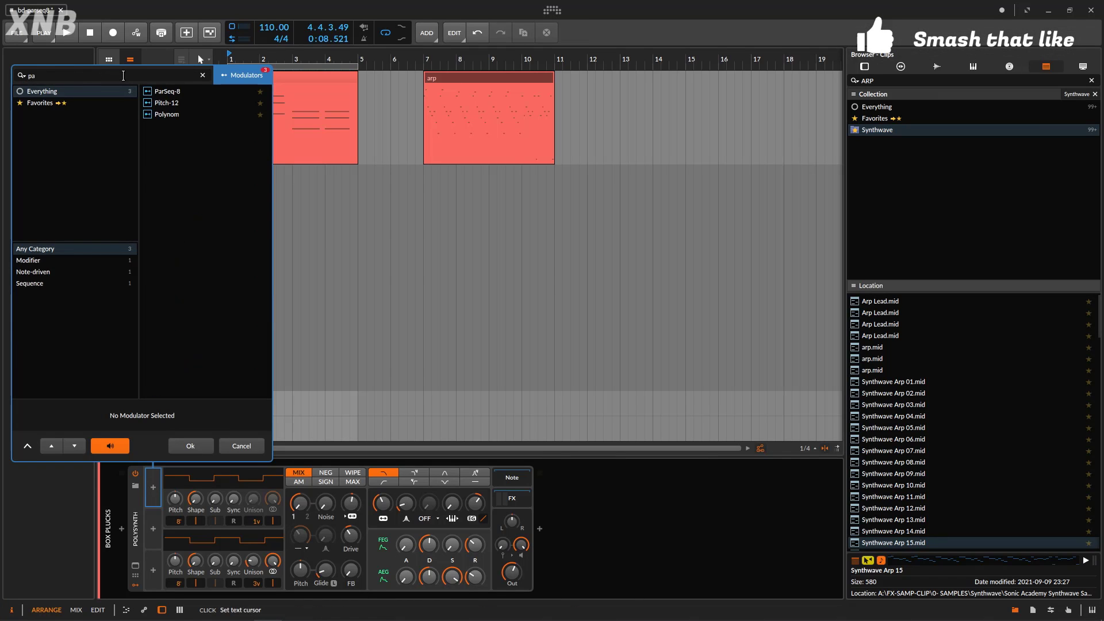
pyautogui.click(186, 93)
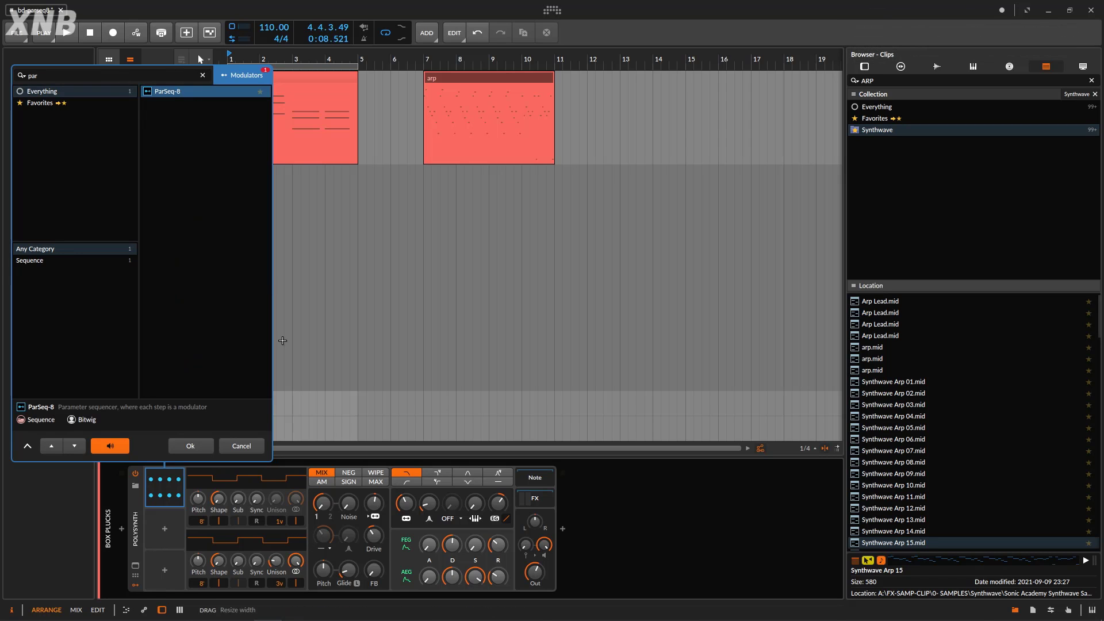
pyautogui.click(206, 451)
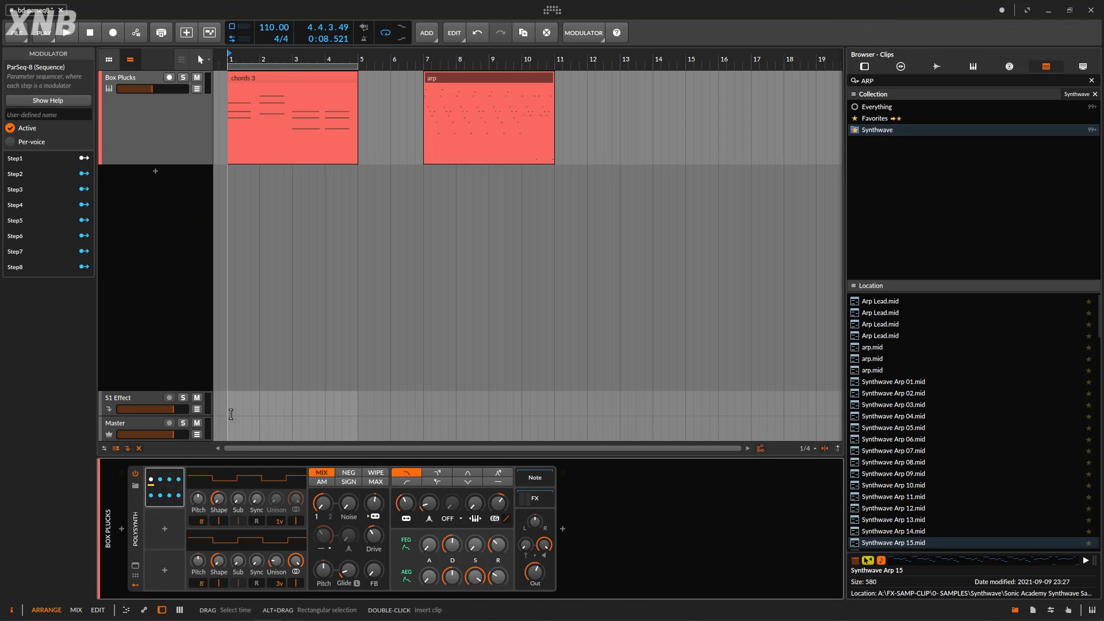
pyautogui.click(176, 478)
pyautogui.click(179, 479)
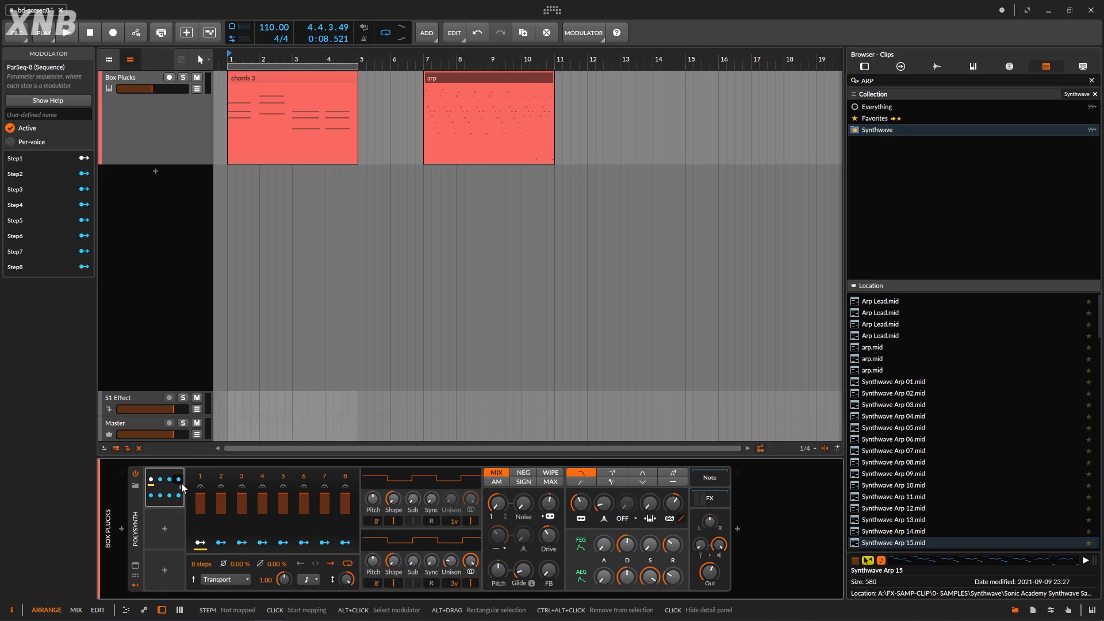
pyautogui.click(179, 481)
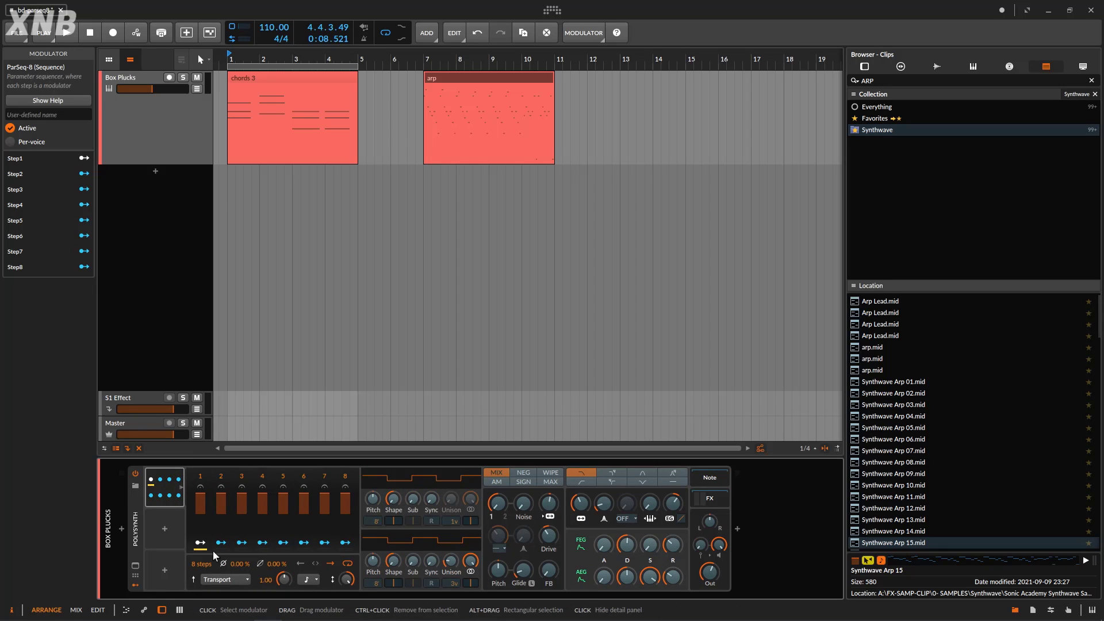
pyautogui.click(179, 481)
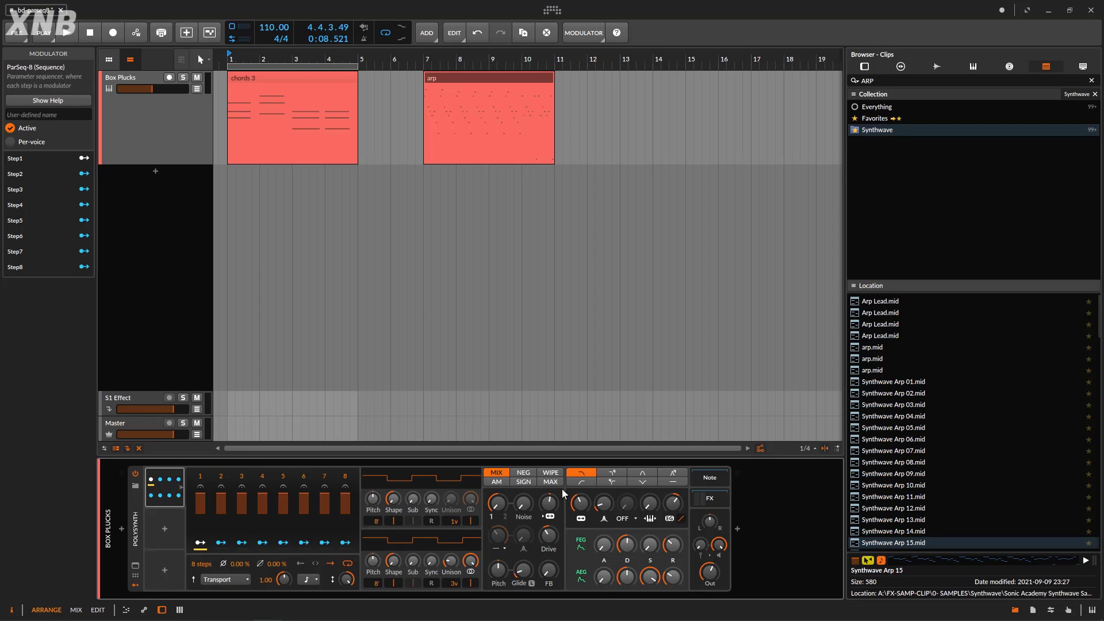
# Audition the chords 3 clip, stop playback, and restart it with the step sequencer running
pyautogui.click(68, 34)
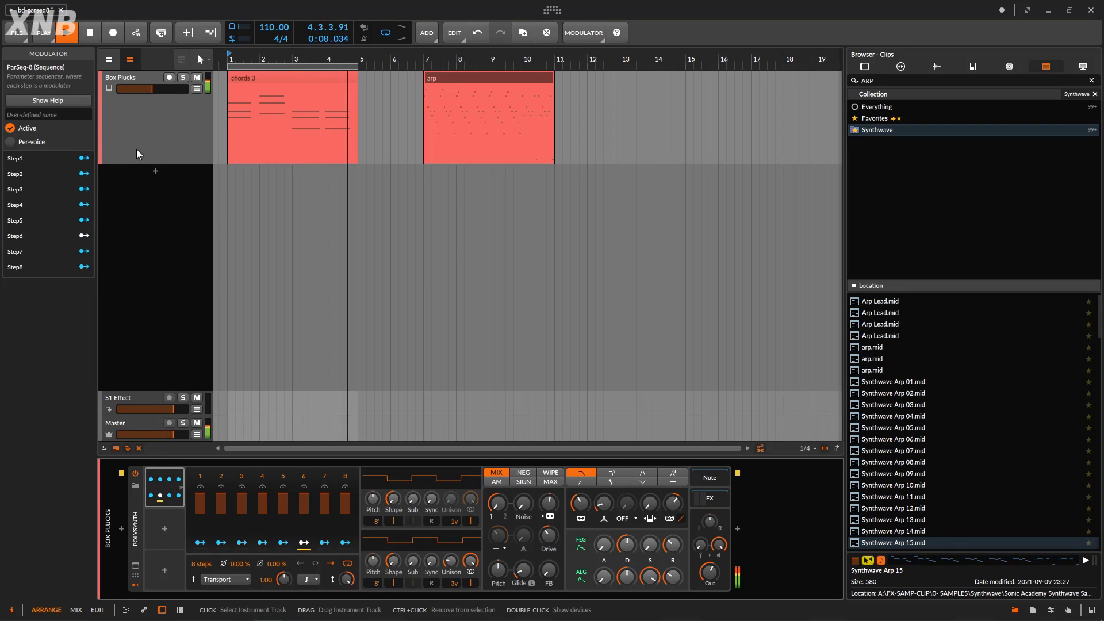
pyautogui.press('space')
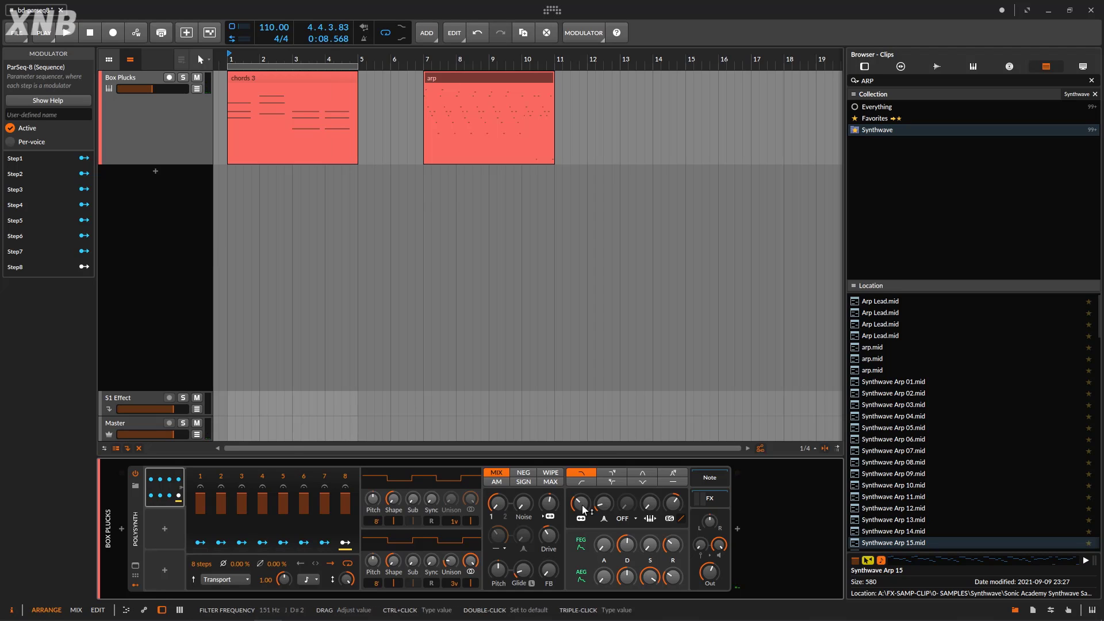
pyautogui.click(259, 138)
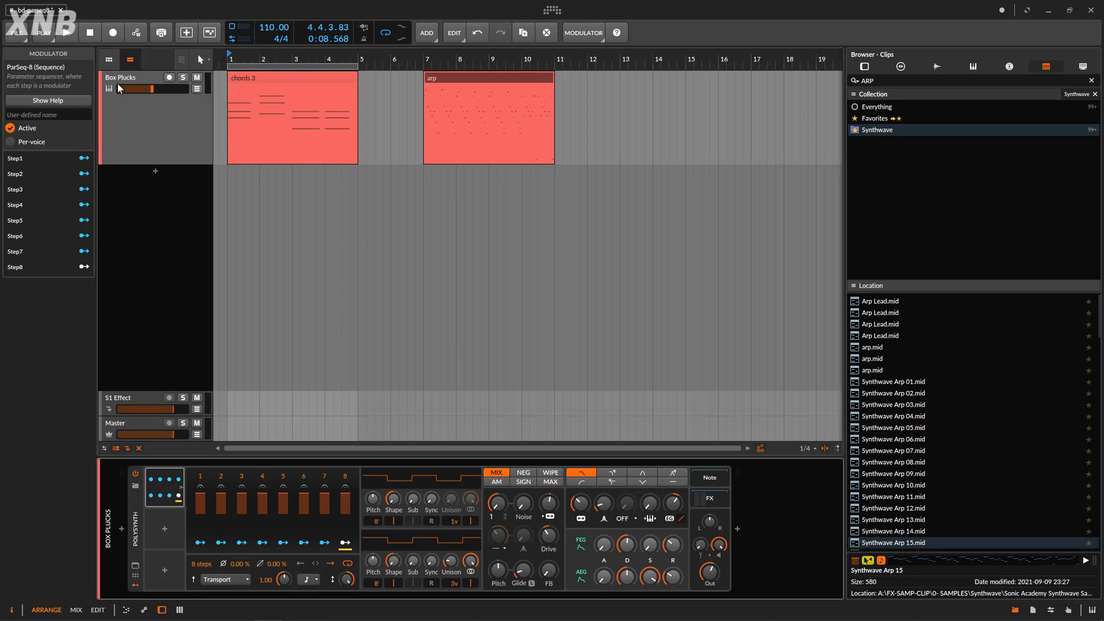
pyautogui.press('space')
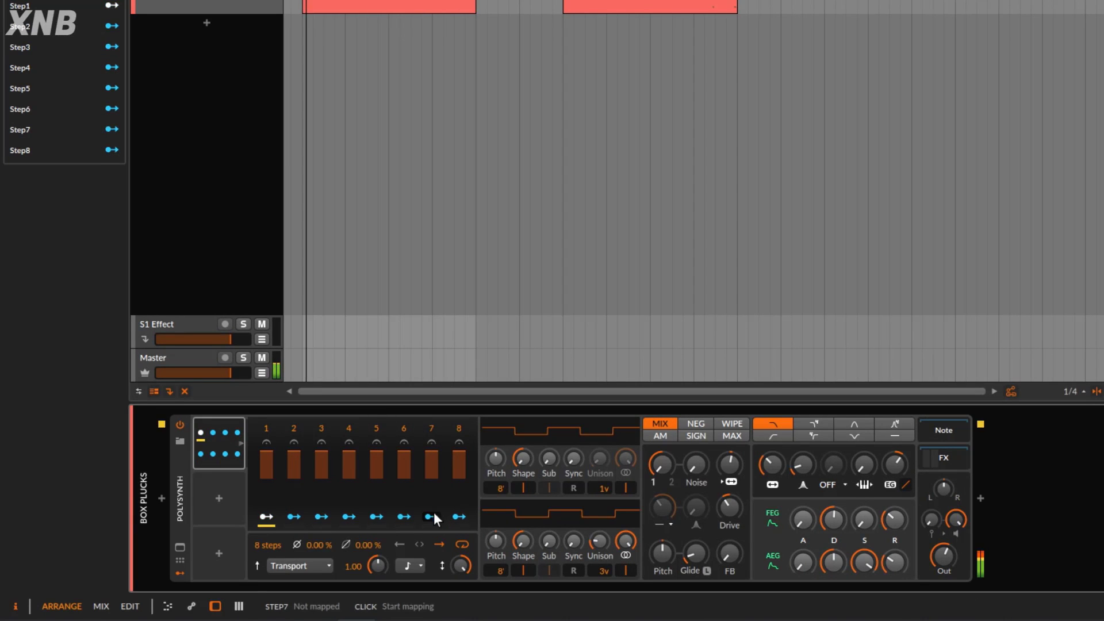
# Map steps 2, 4, 6 and 8 to the filter frequency with amounts of +15.50, +13.50, +26.00 and +20.00
pyautogui.click(294, 517)
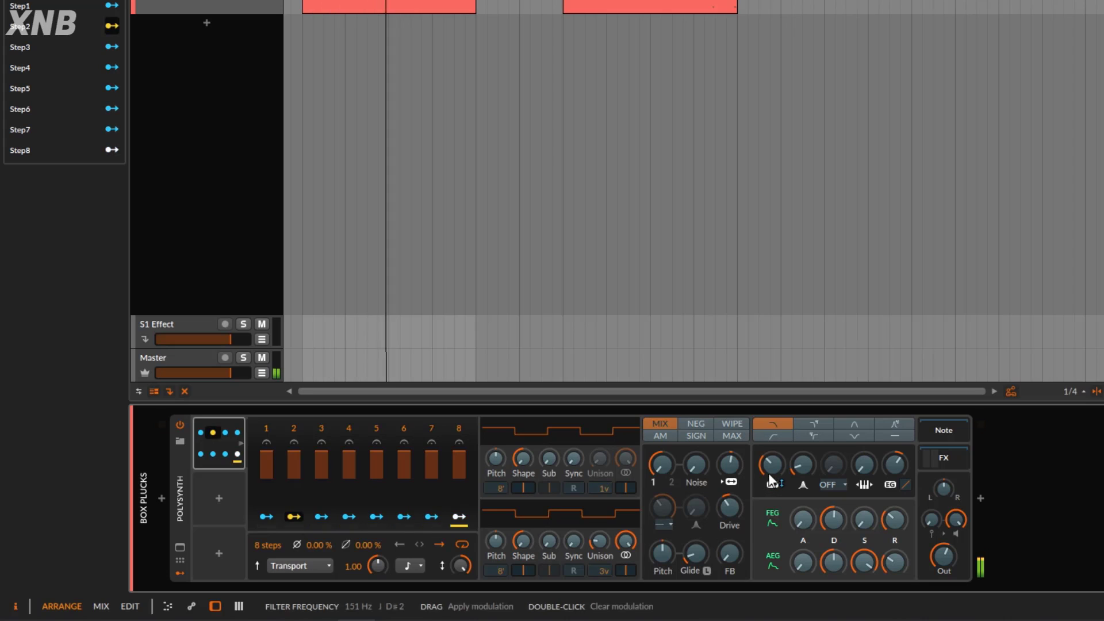
pyautogui.click(299, 524)
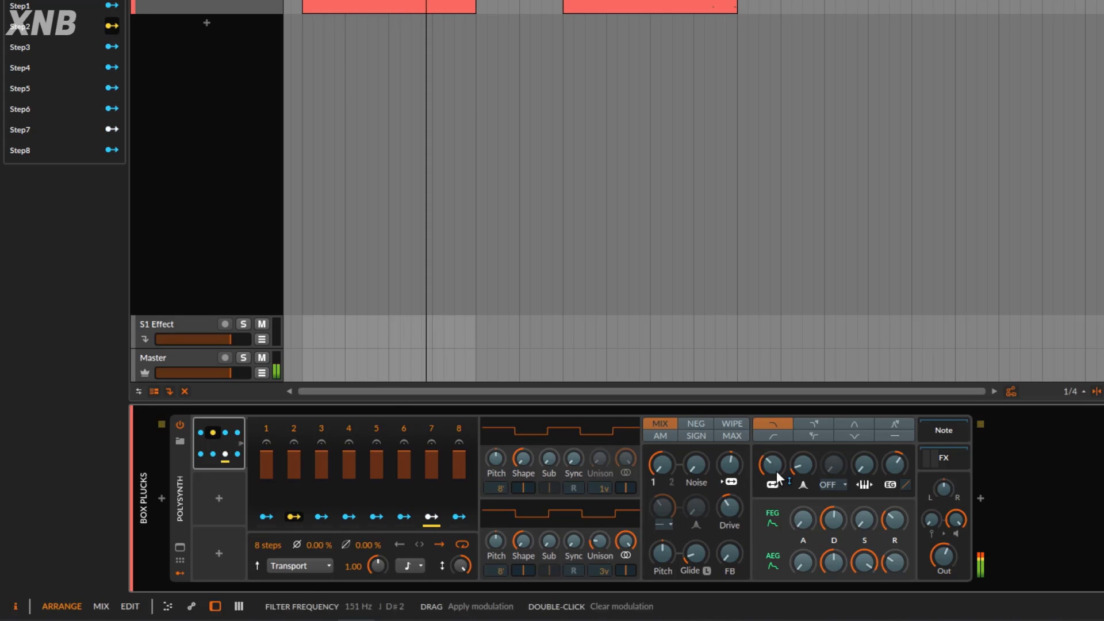
pyautogui.moveTo(776, 471); pyautogui.dragTo(771, 444)
pyautogui.click(352, 520)
pyautogui.click(405, 517)
pyautogui.click(460, 520)
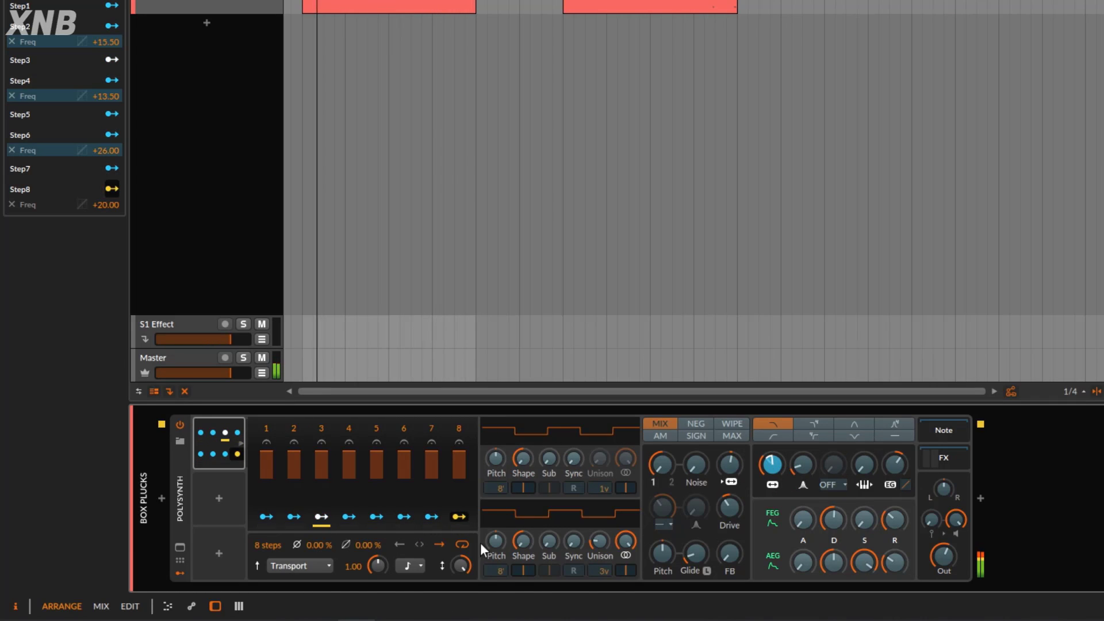
pyautogui.click(467, 514)
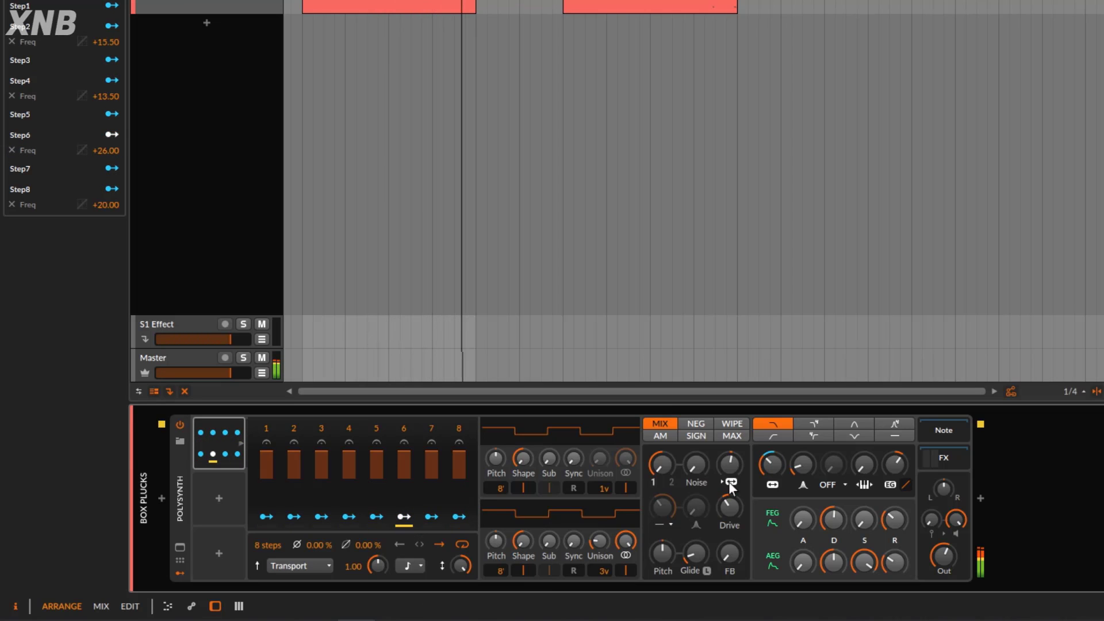
# Remove the filter frequency modulations from steps 2, 4, 6 and 8
pyautogui.click(11, 42)
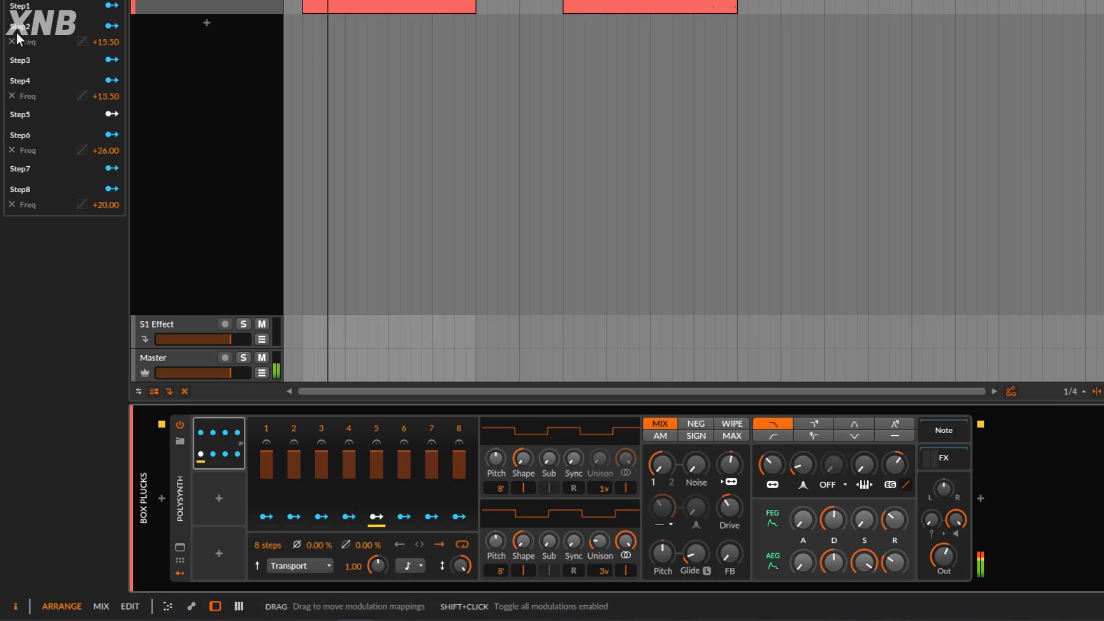
pyautogui.click(12, 83)
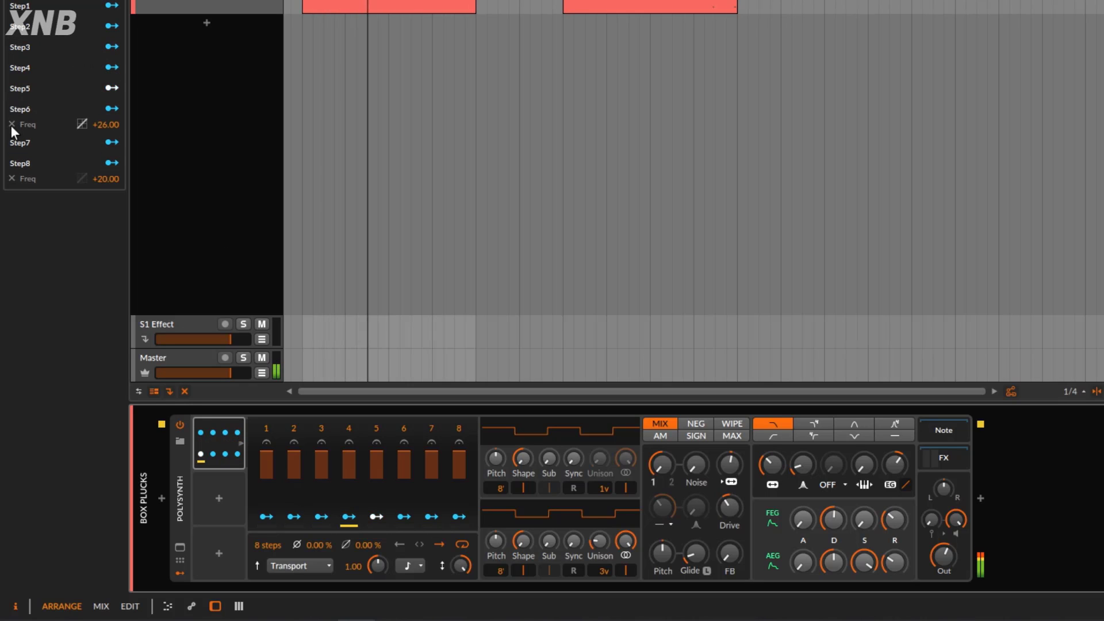
pyautogui.click(12, 124)
pyautogui.click(11, 165)
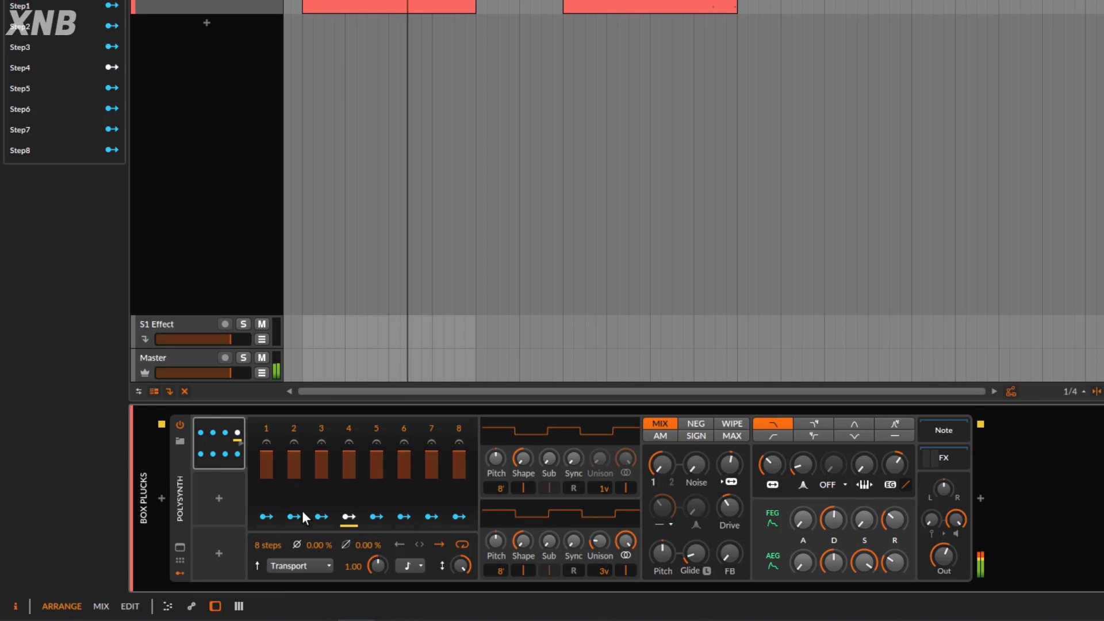
# Map step 1 of the ParSeq-8 to the Polysynth's filter frequency with an amount of +35.50
pyautogui.click(265, 516)
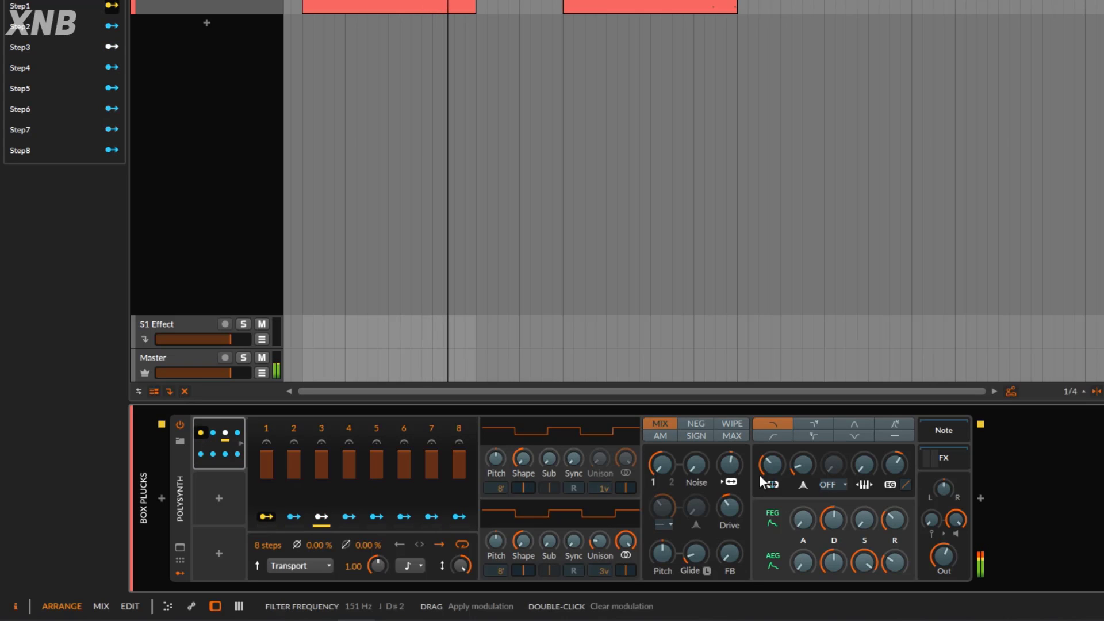
pyautogui.moveTo(771, 464); pyautogui.dragTo(772, 413)
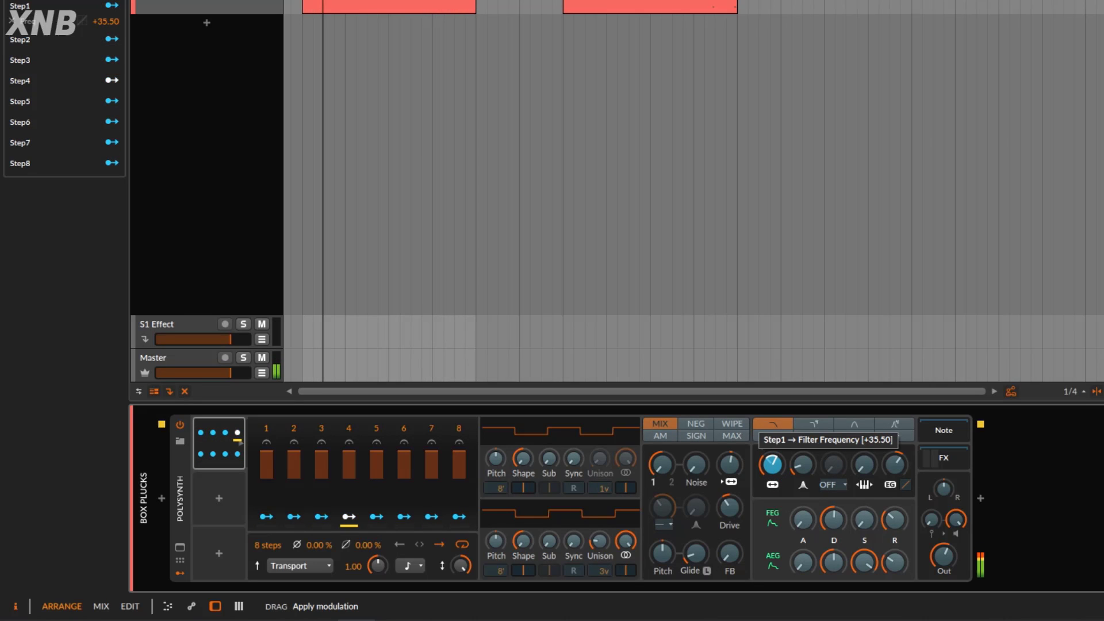
pyautogui.click(264, 515)
pyautogui.moveTo(768, 461)
pyautogui.mouseDown()
pyautogui.moveTo(768, 481)
pyautogui.moveTo(768, 470)
pyautogui.mouseUp()
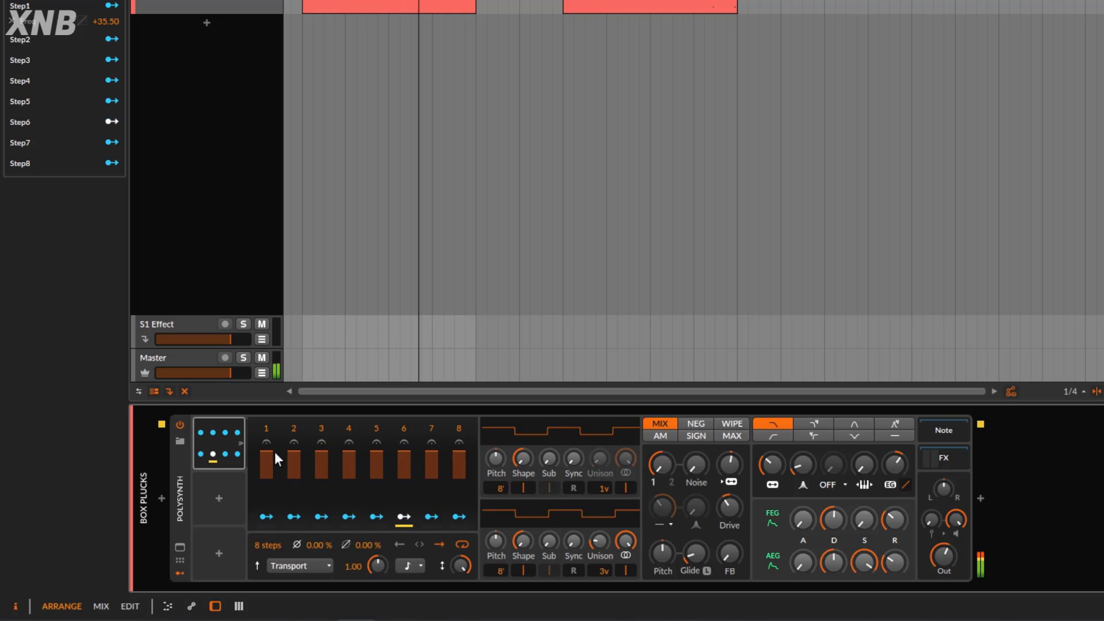
# Try different step 1 depths and filter frequency settings, then return the step 1 depth to its maximum
pyautogui.click(180, 498)
pyautogui.moveTo(271, 472); pyautogui.dragTo(676, 515)
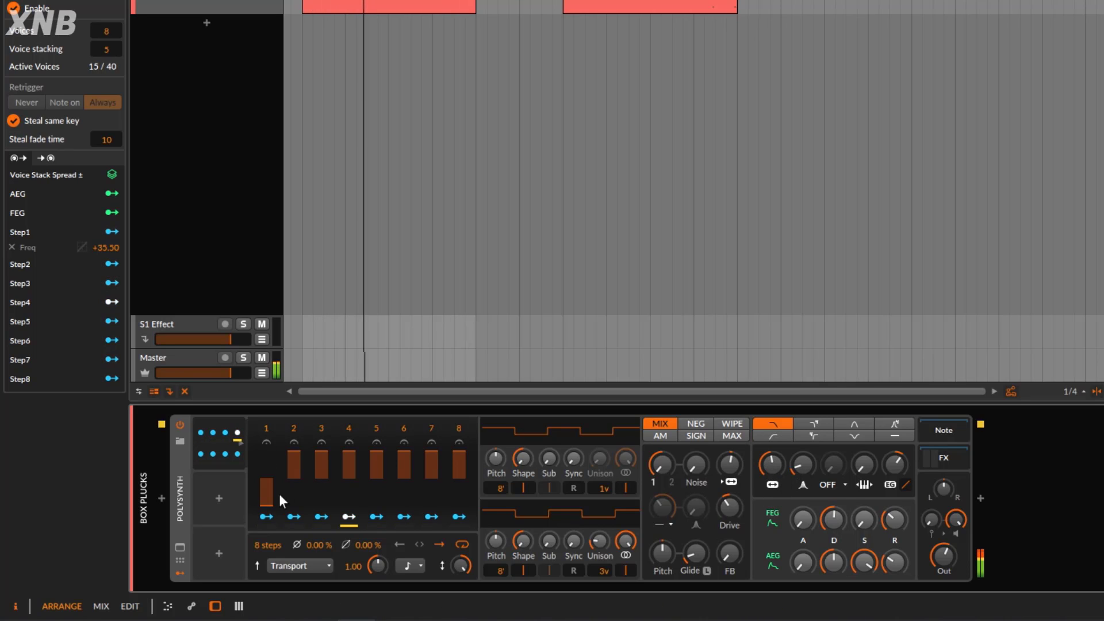
pyautogui.moveTo(278, 494)
pyautogui.mouseDown()
pyautogui.moveTo(267, 494)
pyautogui.moveTo(266, 479)
pyautogui.mouseUp()
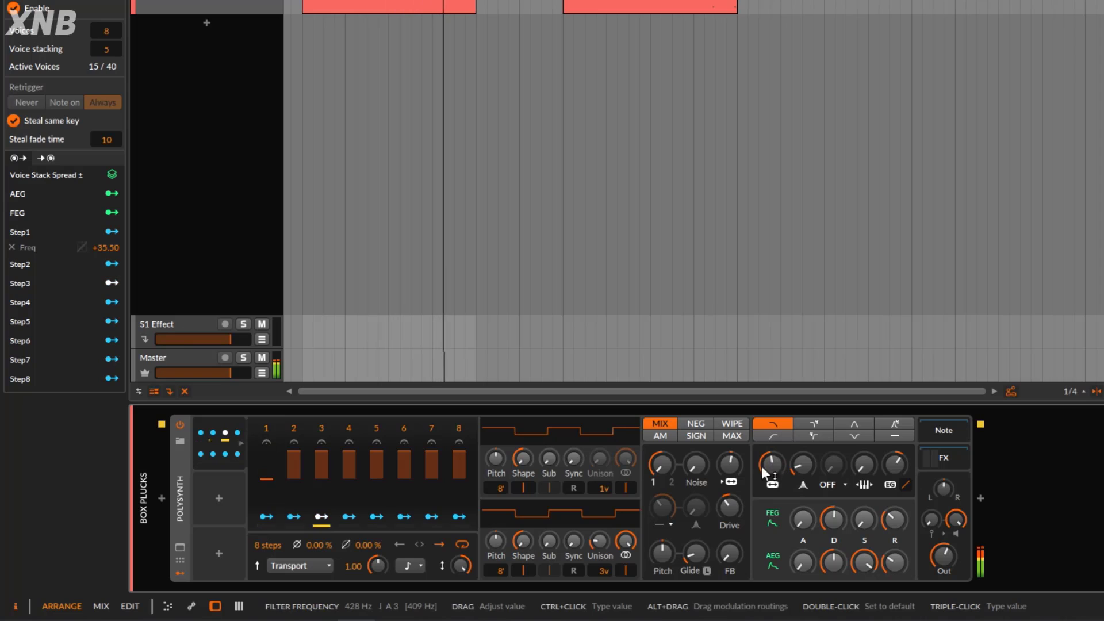
pyautogui.moveTo(265, 481)
pyautogui.mouseDown()
pyautogui.moveTo(265, 452)
pyautogui.moveTo(266, 464)
pyautogui.mouseUp()
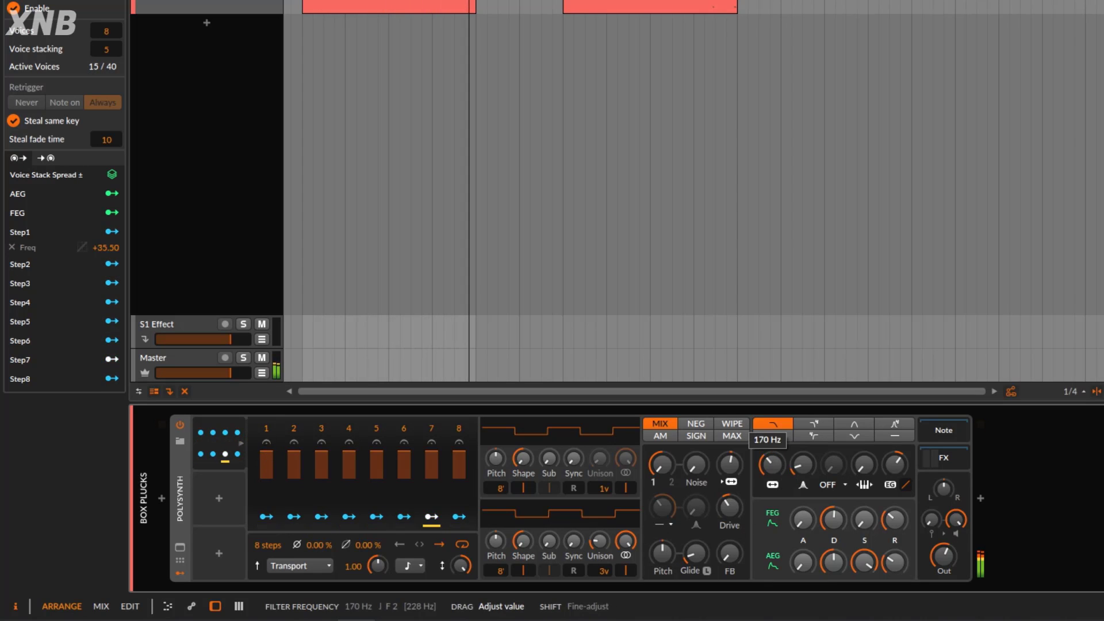
pyautogui.moveTo(271, 460); pyautogui.dragTo(271, 469)
pyautogui.moveTo(774, 468); pyautogui.dragTo(774, 461)
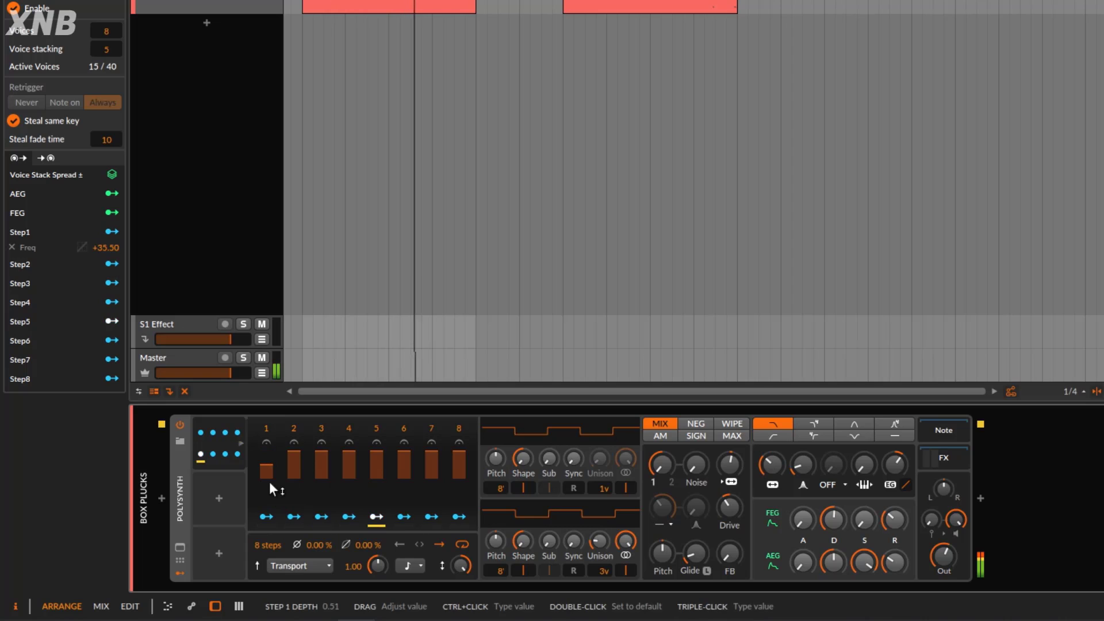
pyautogui.moveTo(270, 482); pyautogui.dragTo(268, 442)
# Set step 1's filter frequency modulation amount to +16.50
pyautogui.click(266, 517)
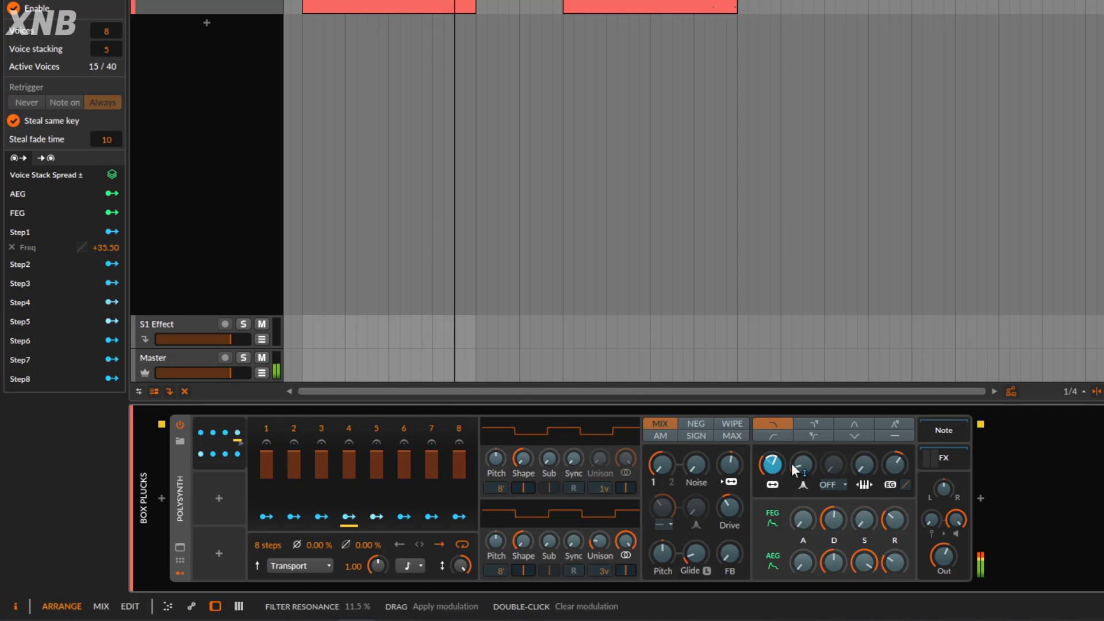
pyautogui.moveTo(772, 464); pyautogui.dragTo(773, 486)
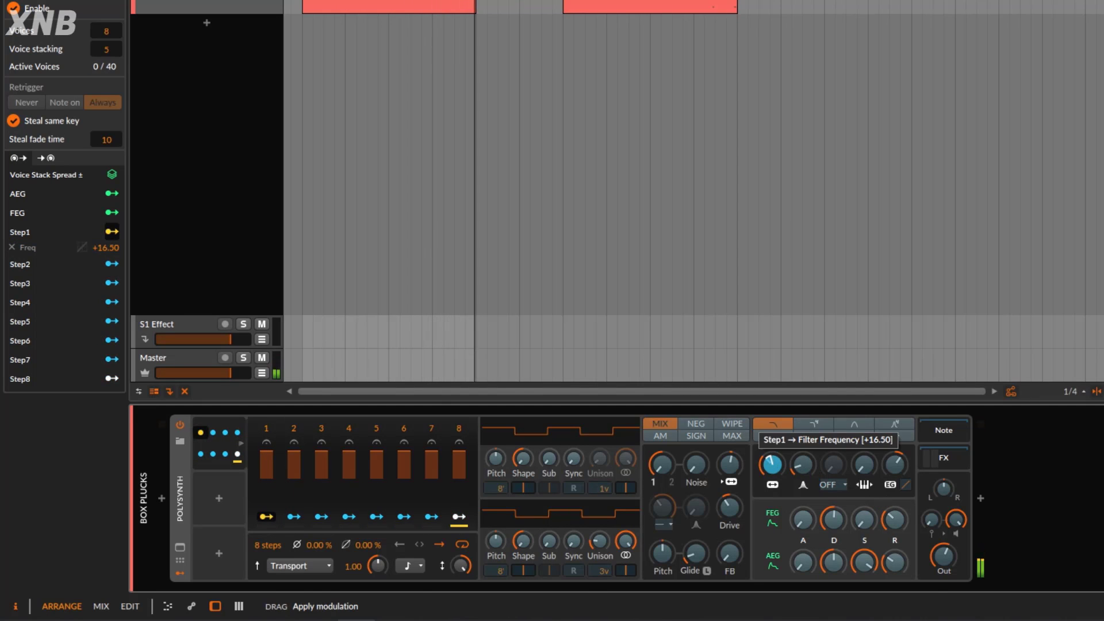
pyautogui.click(266, 516)
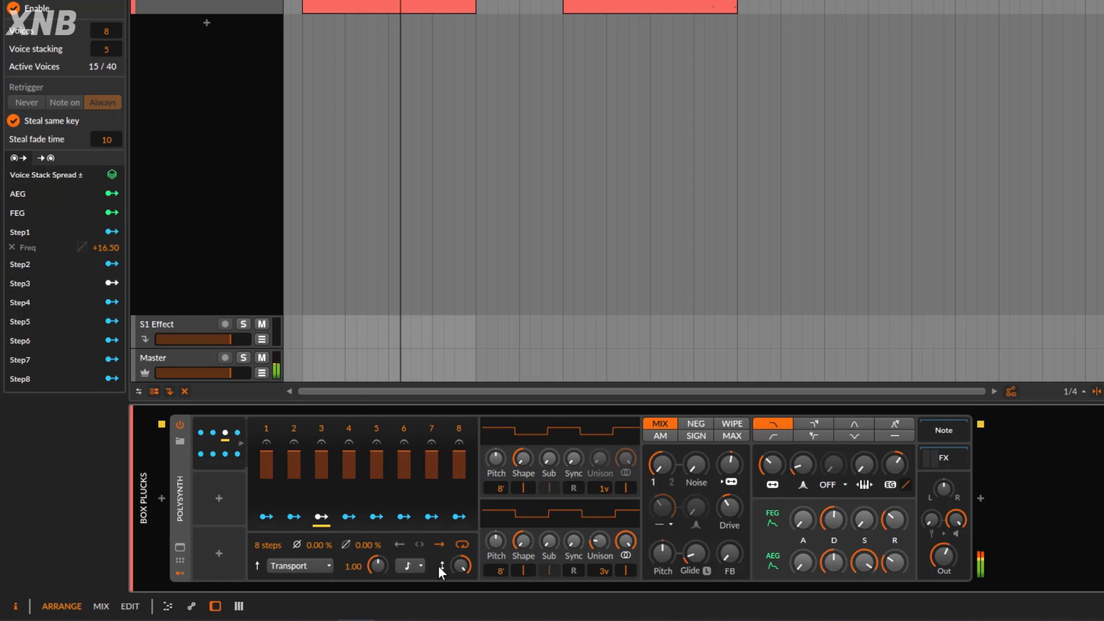
# Try 16th note and 32nd note as the ParSeq-8 timebase, then set it to Quarter note
pyautogui.click(405, 567)
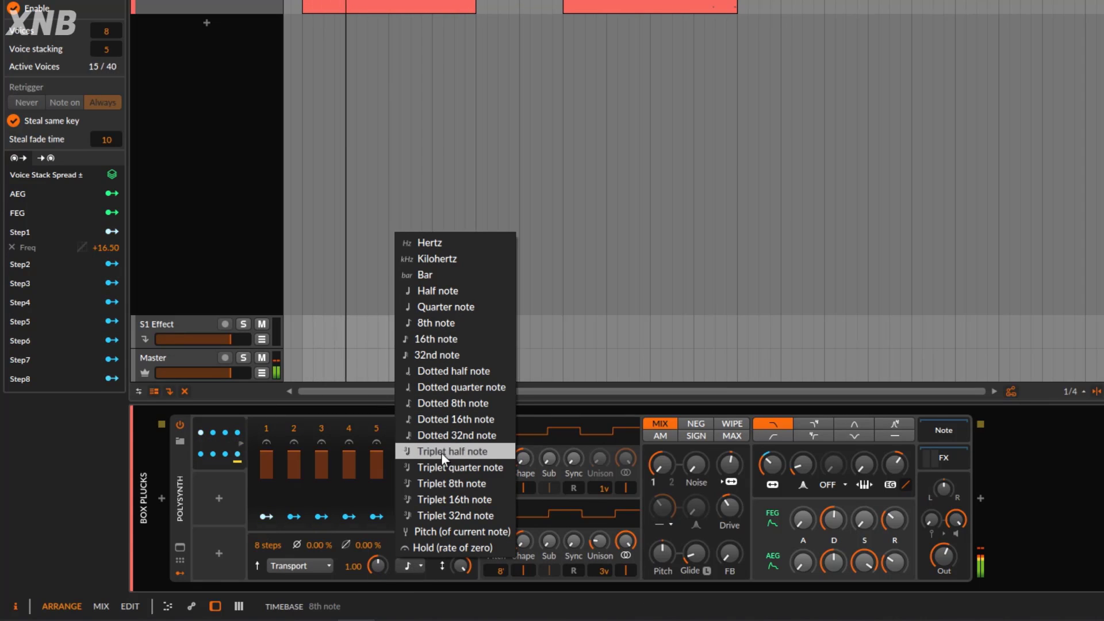
pyautogui.click(440, 329)
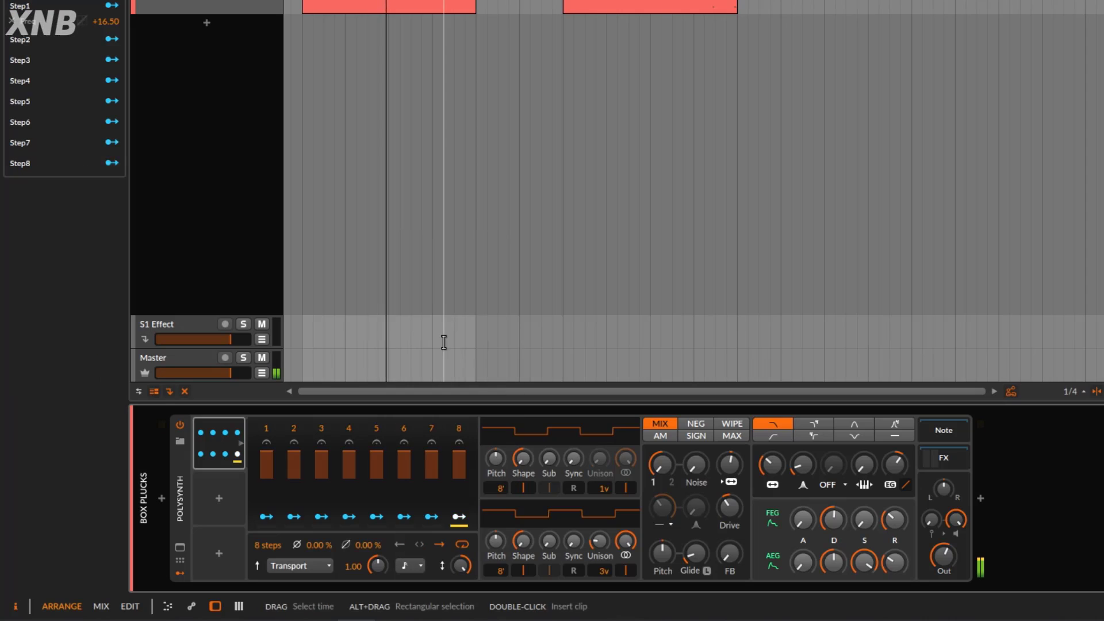
pyautogui.click(411, 567)
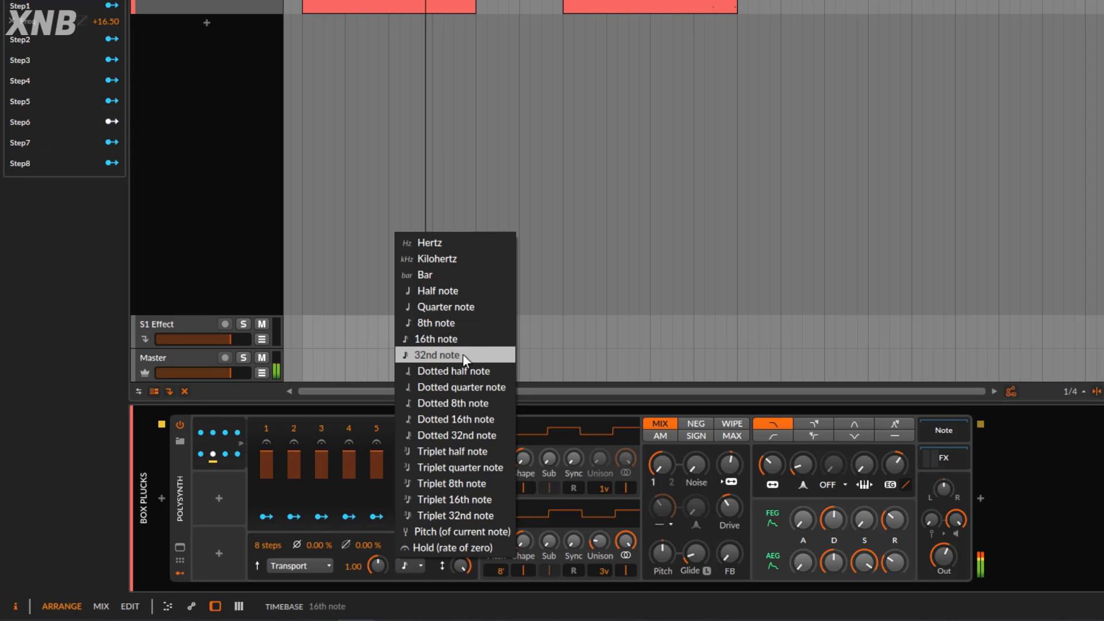
pyautogui.click(458, 355)
pyautogui.click(415, 567)
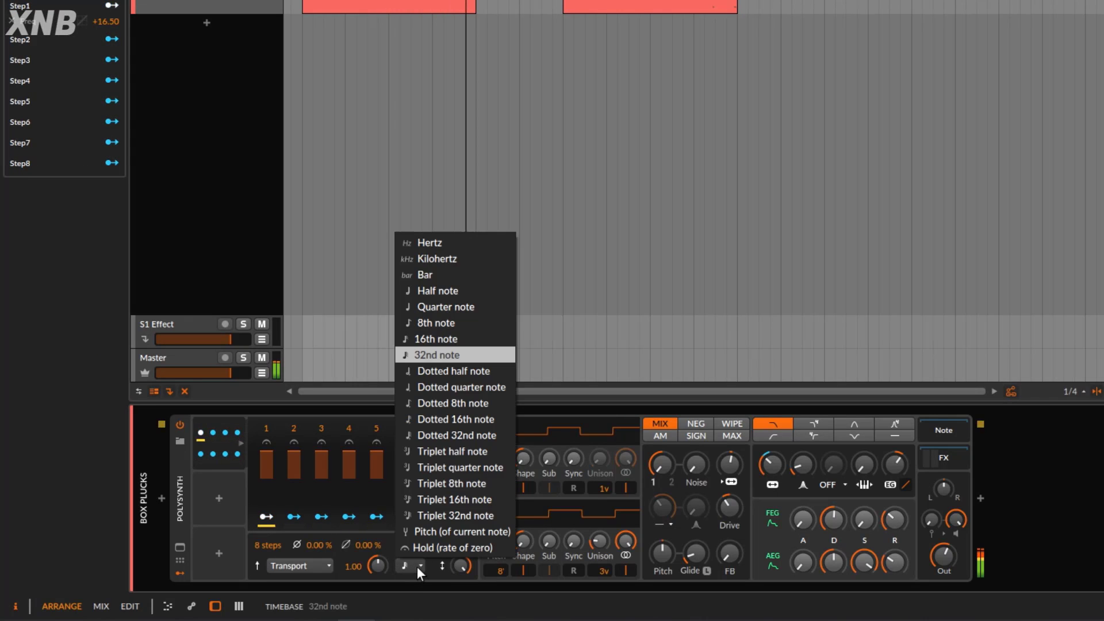
pyautogui.click(437, 307)
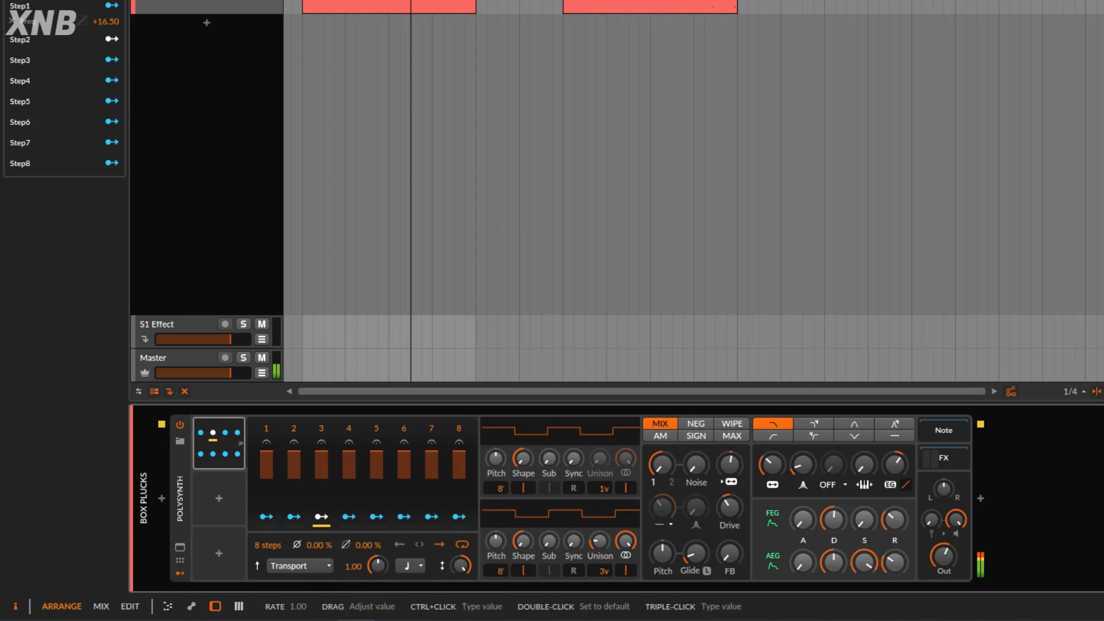
# Try ParSeq-8 rates of 0.35 and 2.77, then reset the rate to its default of 1.00
pyautogui.moveTo(374, 566); pyautogui.dragTo(374, 592)
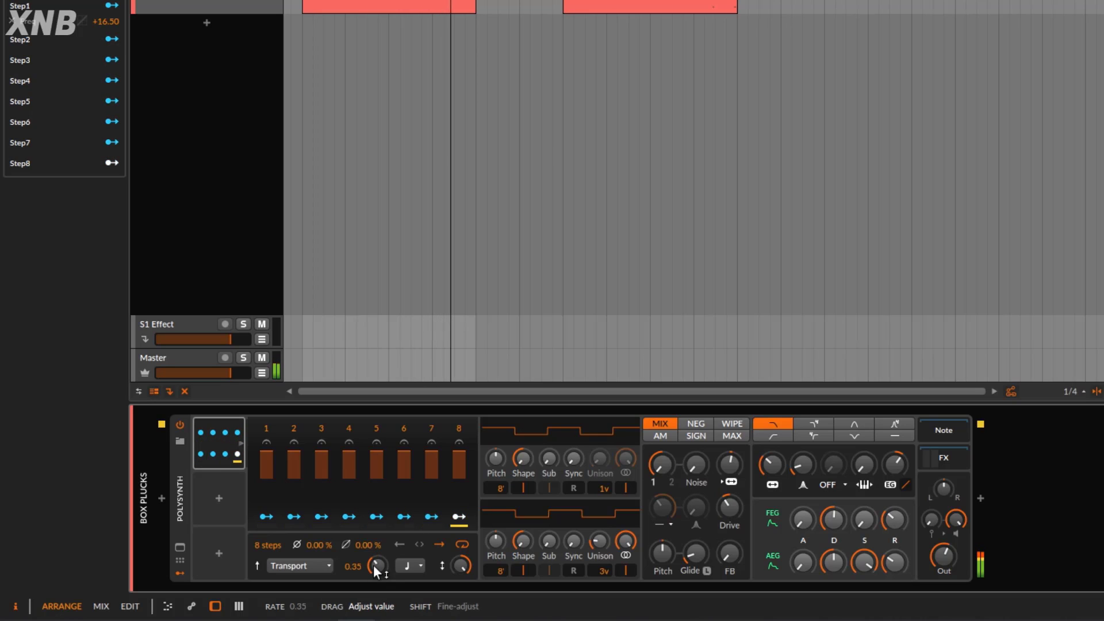
pyautogui.moveTo(381, 566); pyautogui.dragTo(381, 506)
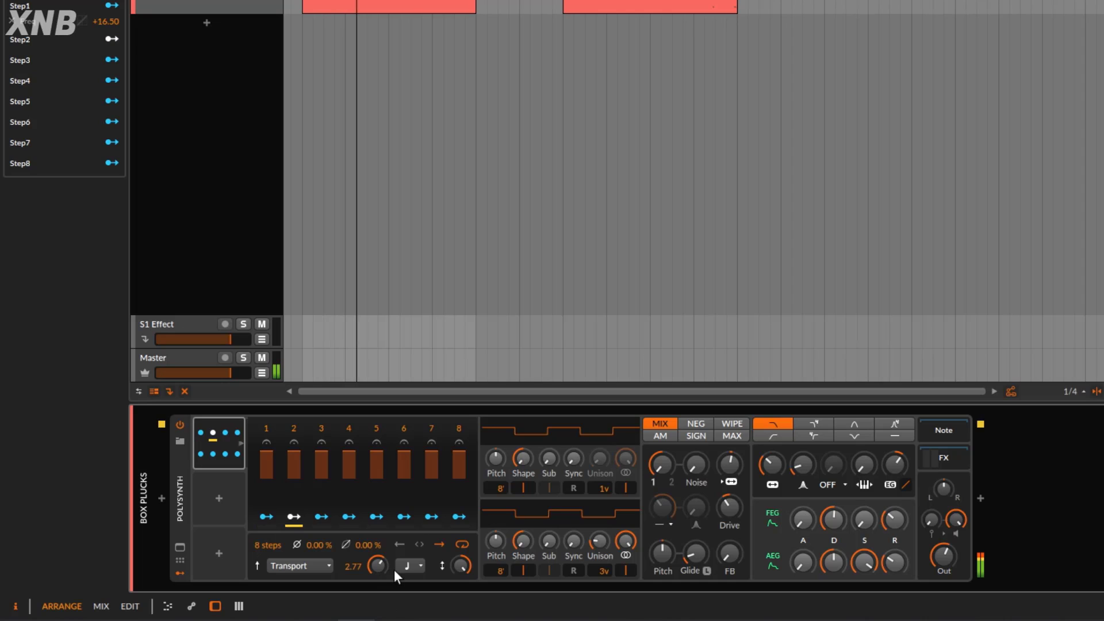
pyautogui.doubleClick(374, 567)
# Try the Hertz timebase with a rate of 0.27 in ParSeq-8, then reset the rate to its default of 1.00
pyautogui.click(406, 566)
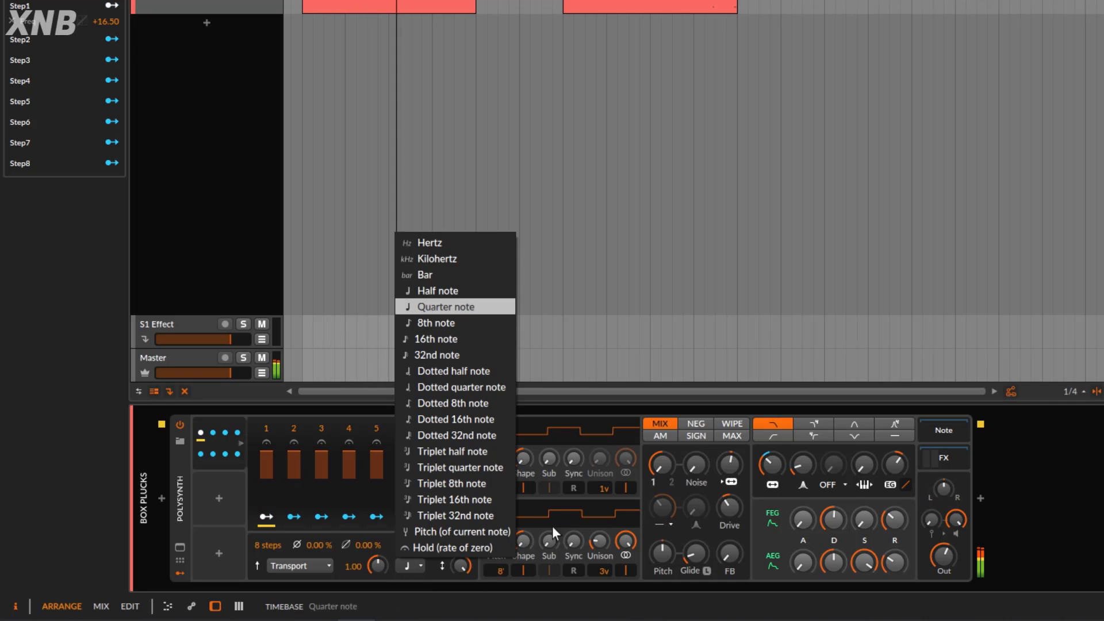
pyautogui.click(459, 237)
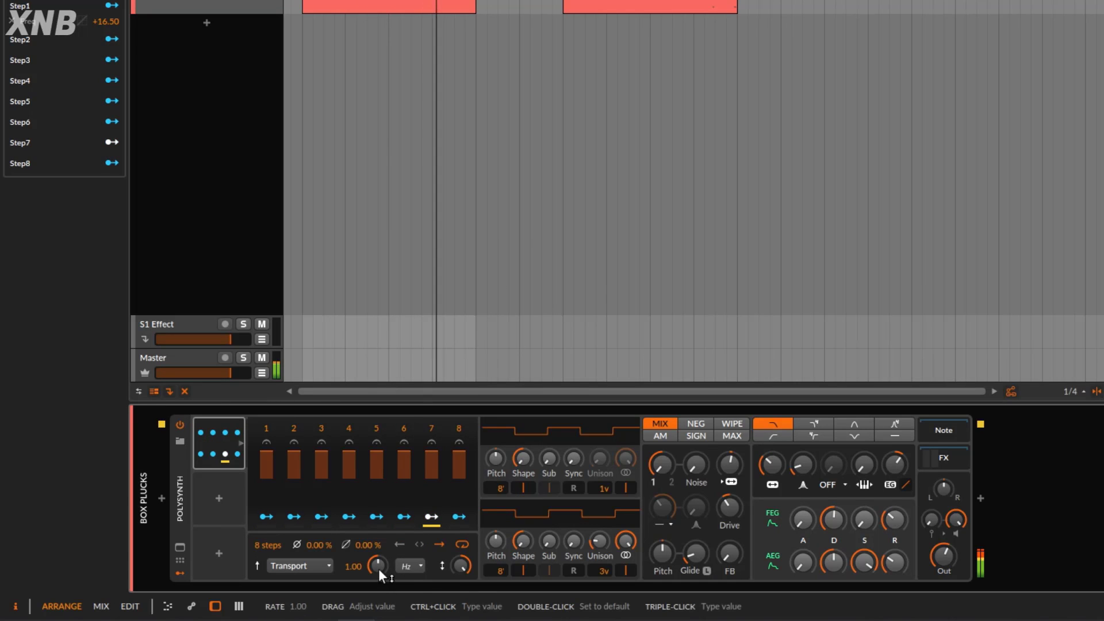
pyautogui.moveTo(374, 567); pyautogui.dragTo(373, 592)
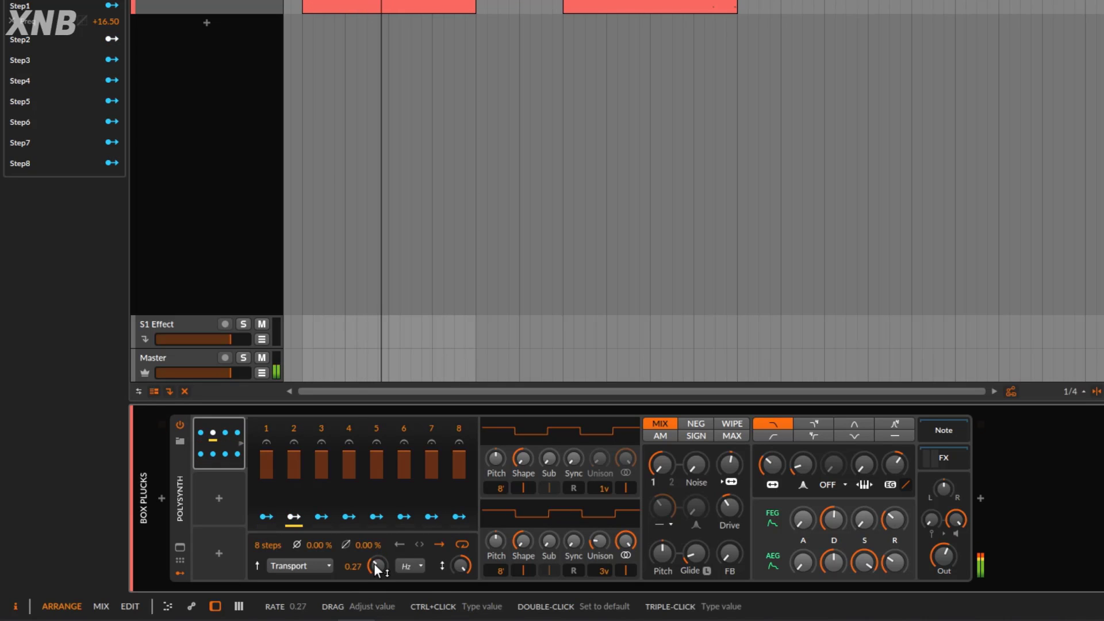
pyautogui.doubleClick(374, 564)
# Set the ParSeq-8 timebase to 8th note and stop playback
pyautogui.click(406, 567)
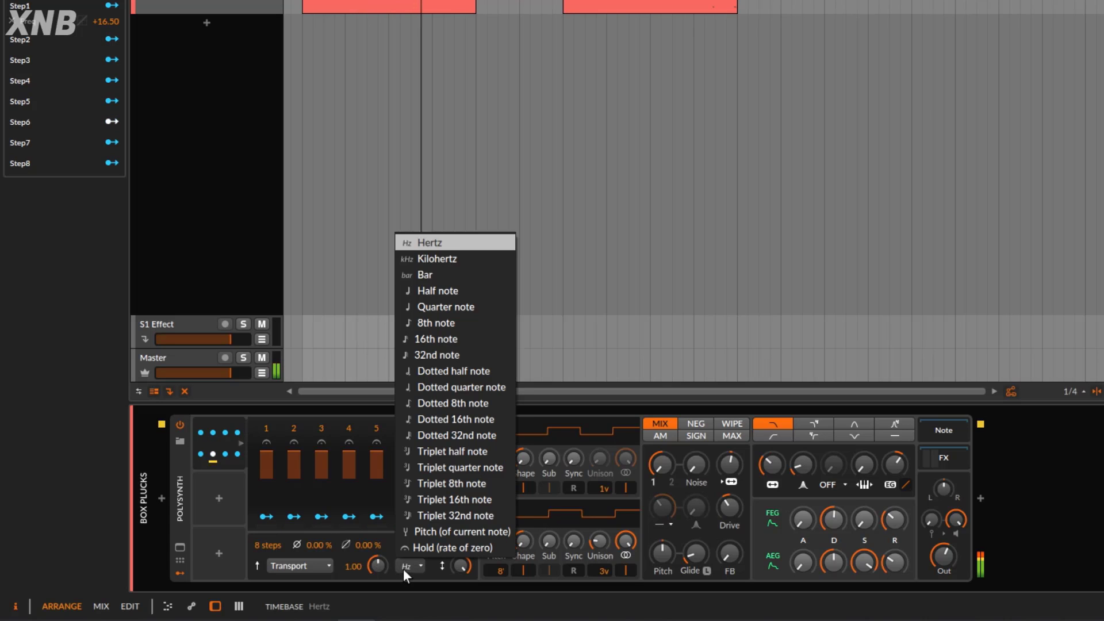
pyautogui.click(441, 321)
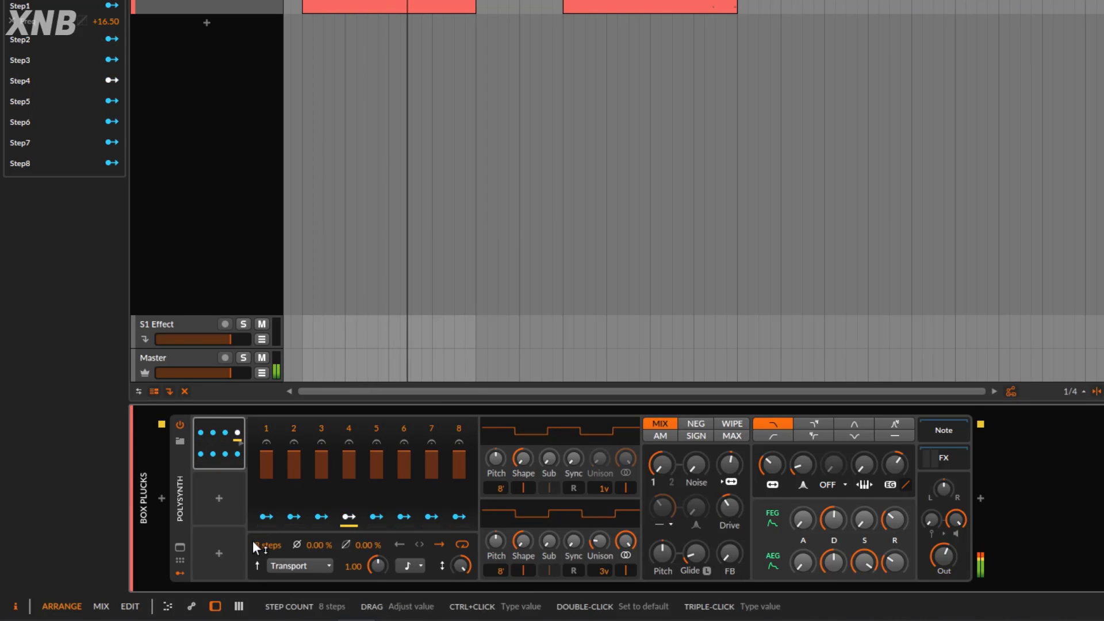
pyautogui.press('space')
# Set step 1's filter frequency modulation to +23.50 and map step 3 to the filter frequency at +21.50
pyautogui.click(267, 516)
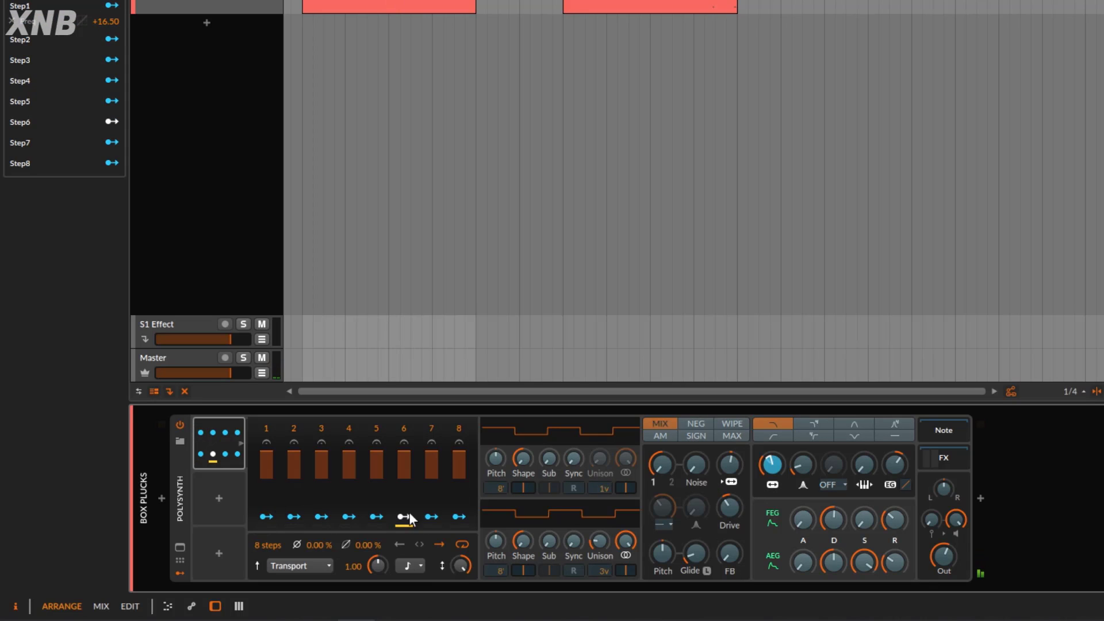
pyautogui.click(267, 517)
pyautogui.moveTo(775, 461); pyautogui.dragTo(775, 454)
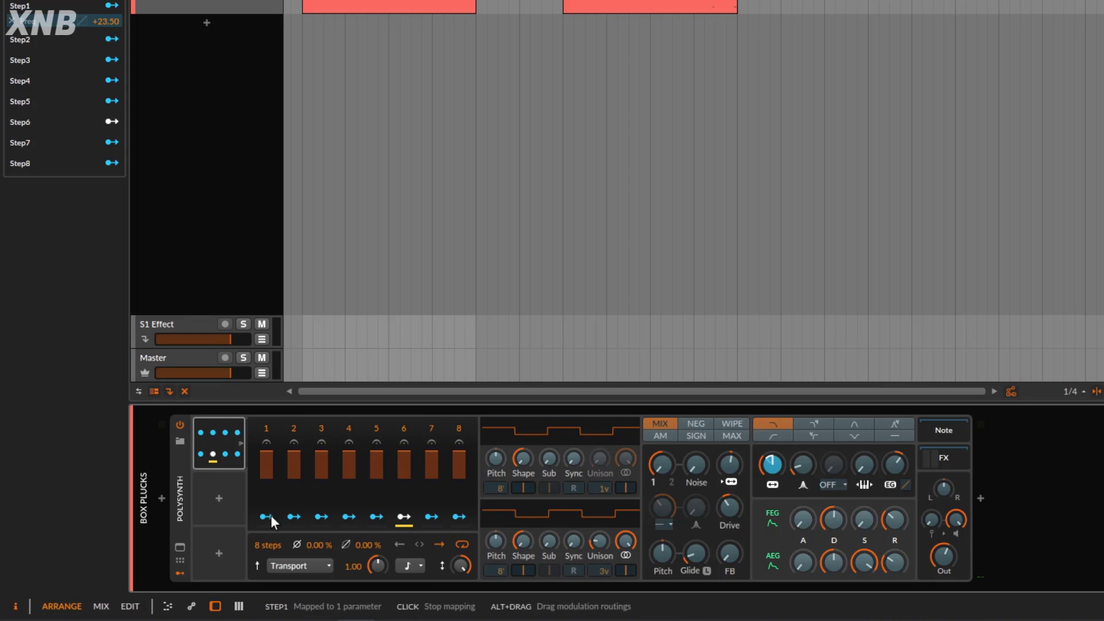
pyautogui.click(321, 516)
pyautogui.moveTo(772, 464); pyautogui.dragTo(772, 454)
# Map step 5 to the filter frequency at +25.00 and step 7 to the same parameter at +23.00
pyautogui.click(377, 517)
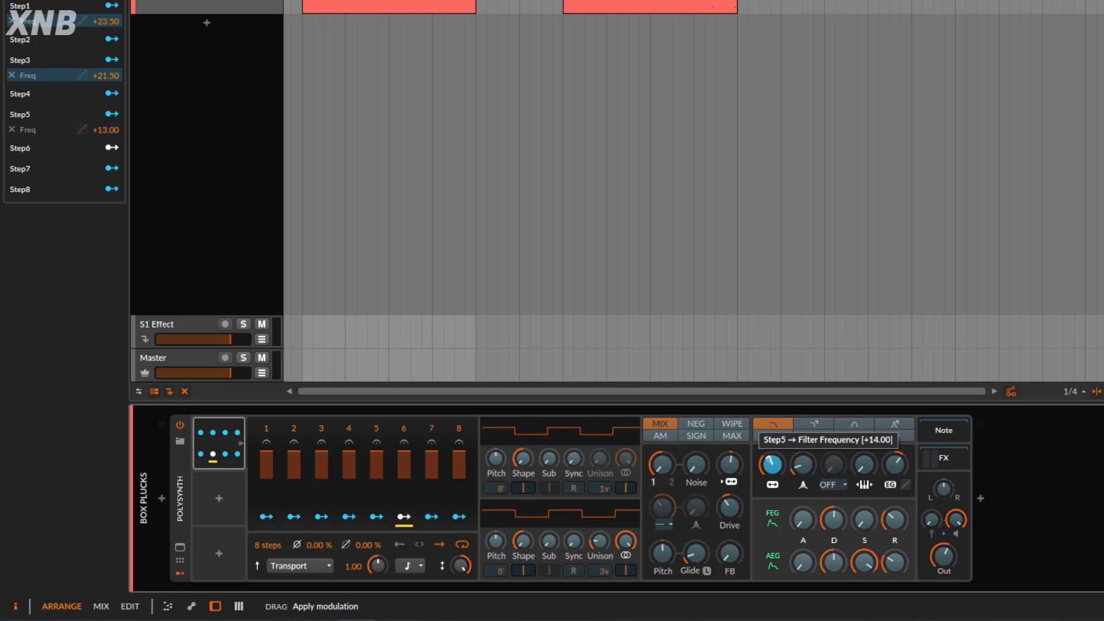
pyautogui.moveTo(765, 468); pyautogui.dragTo(766, 464)
pyautogui.click(436, 514)
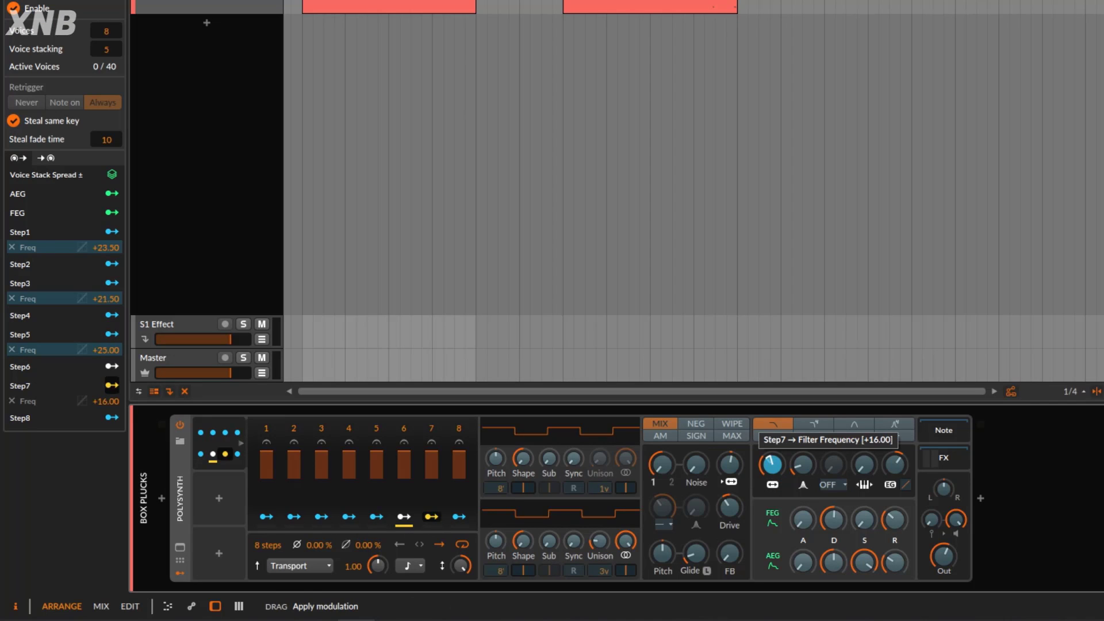
pyautogui.click(431, 516)
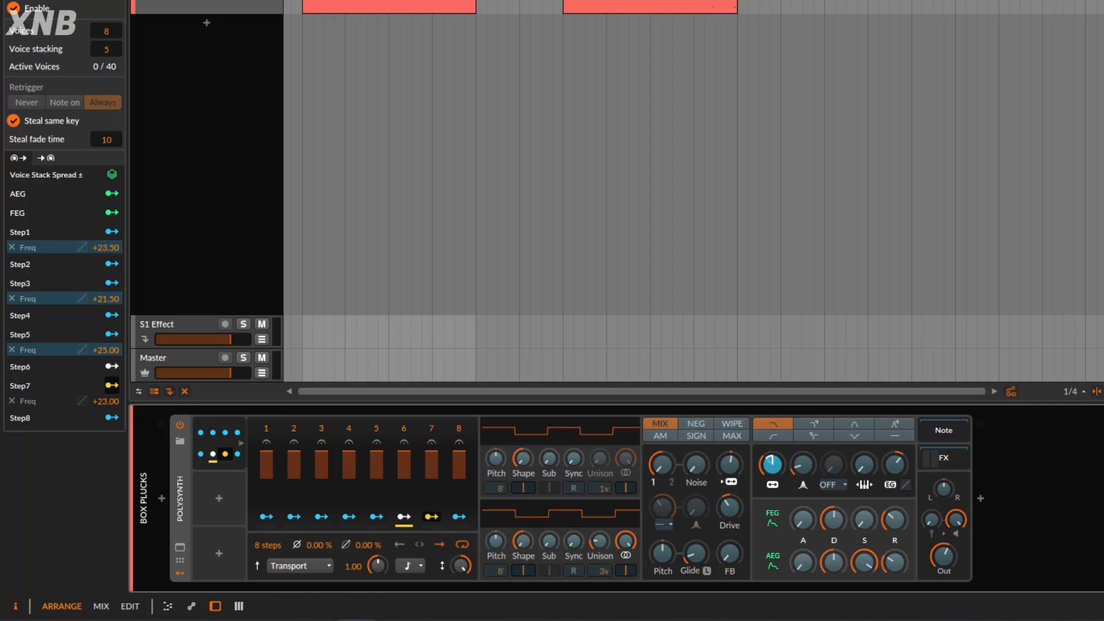
# Play the clip while trying a lower overall ParSeq-8 modulation amount and looping turned off, restoring both settings
pyautogui.press('space')
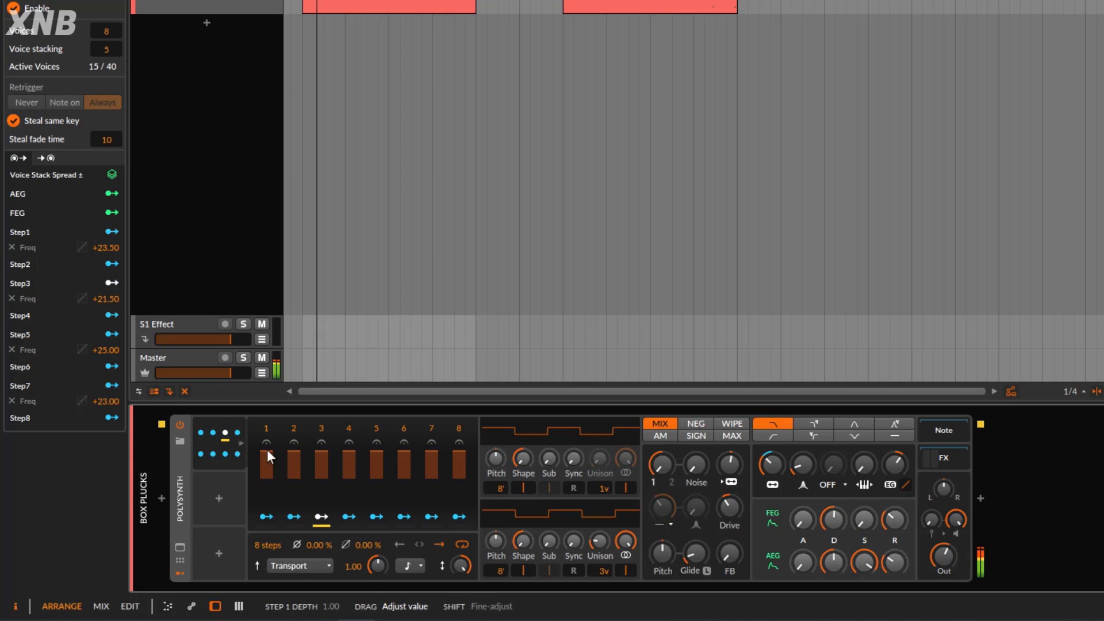
pyautogui.moveTo(462, 565); pyautogui.dragTo(462, 620)
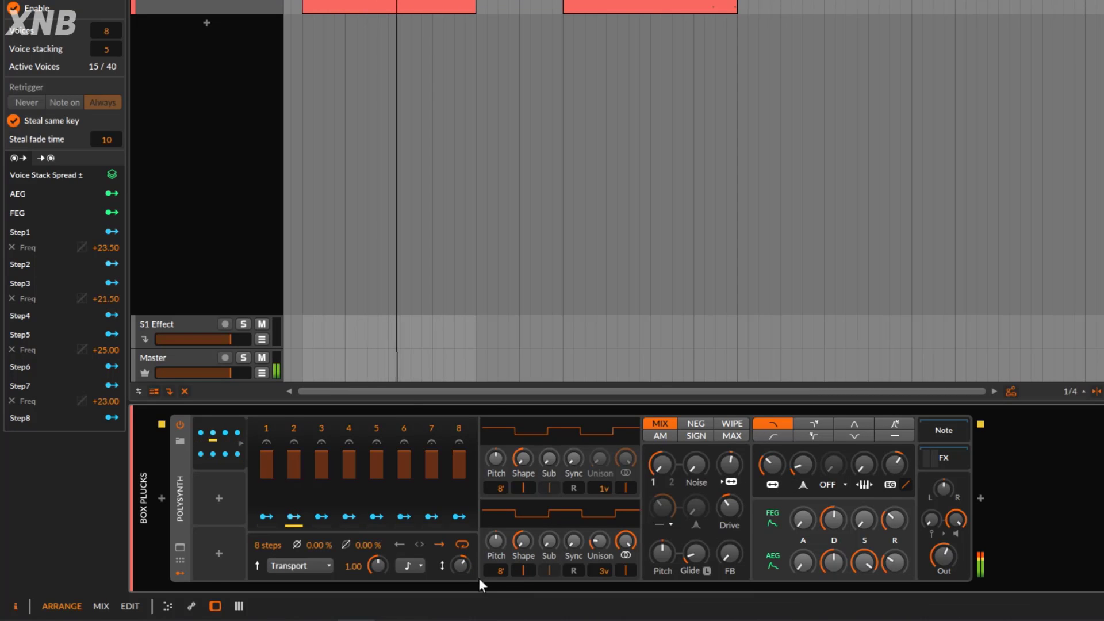
pyautogui.moveTo(461, 565); pyautogui.dragTo(460, 497)
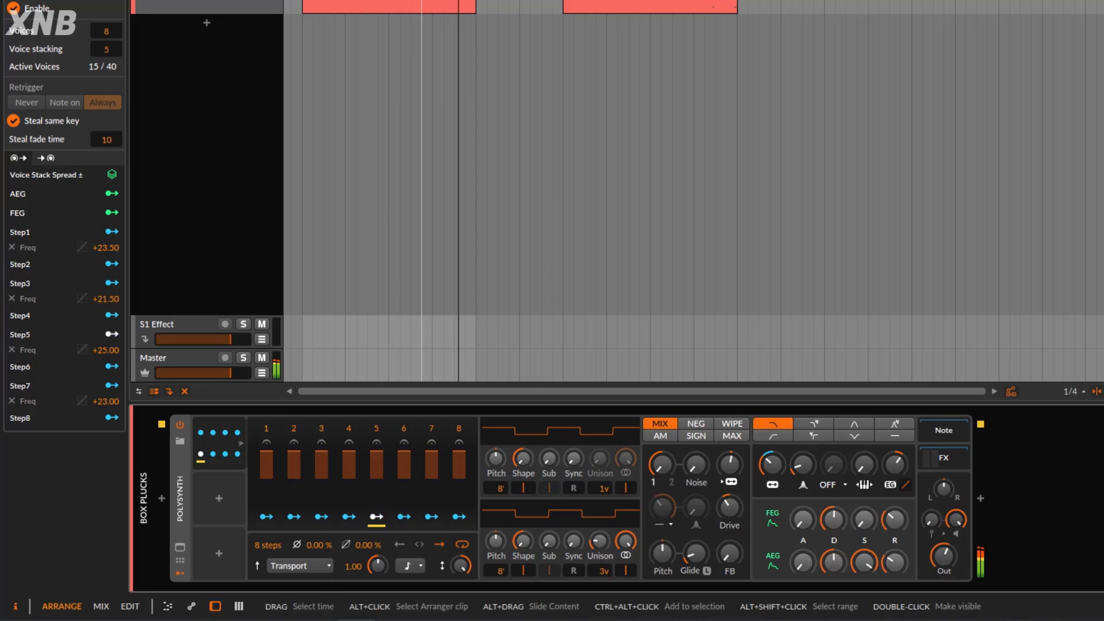
pyautogui.click(463, 544)
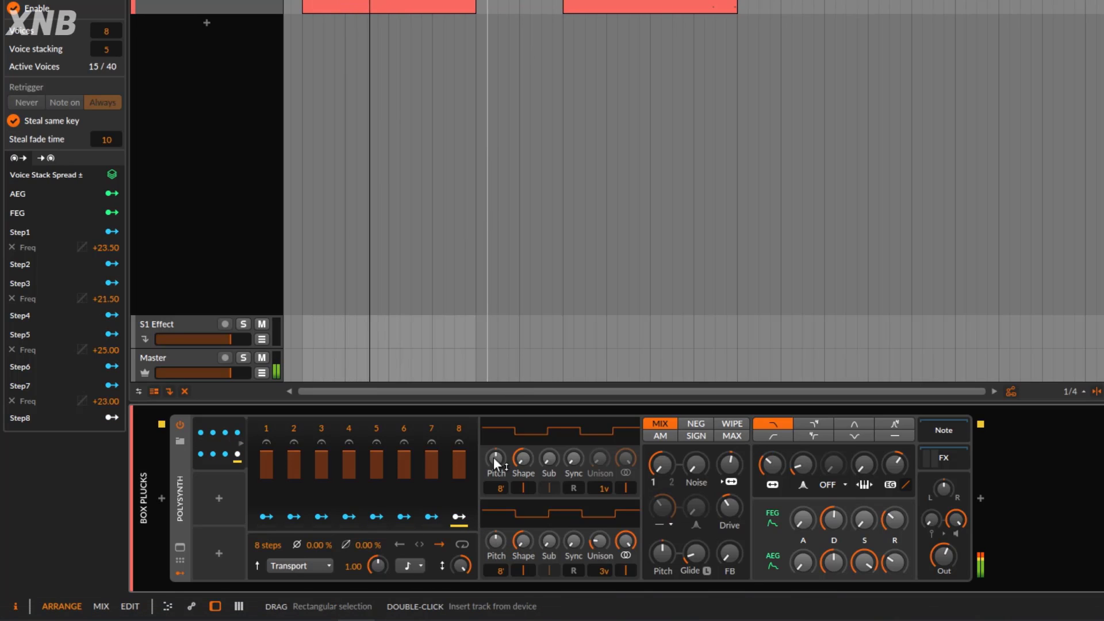
pyautogui.click(467, 544)
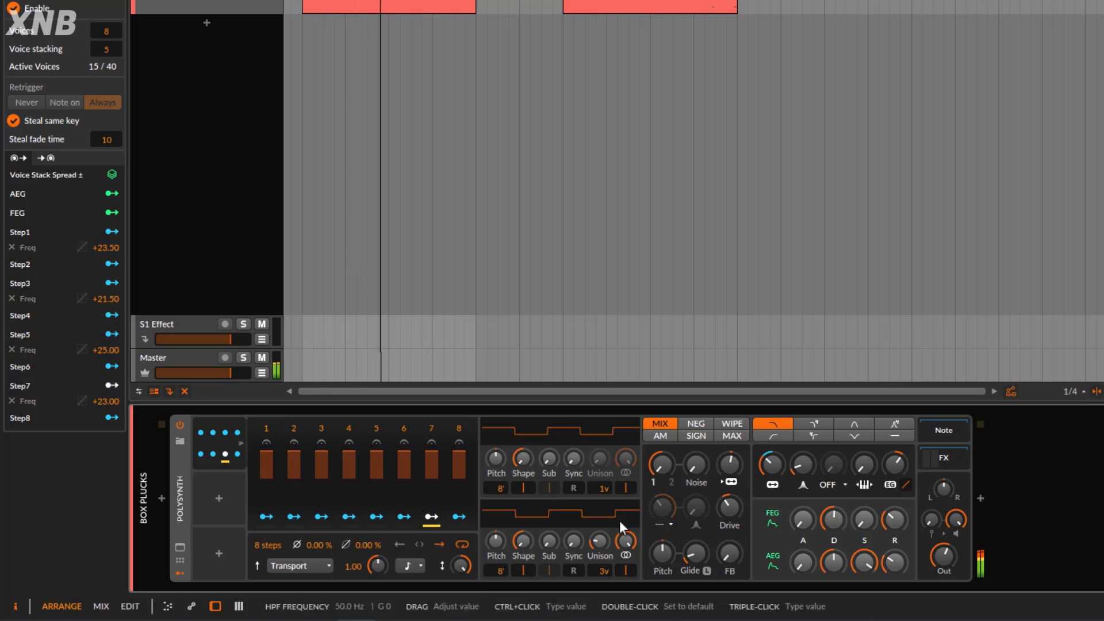
# Try ParSeq-8 smoothing values of 42.5 %, 59.0 % and 64.5 %, then reset smoothing to 0.00 %
pyautogui.moveTo(357, 546); pyautogui.dragTo(357, 504)
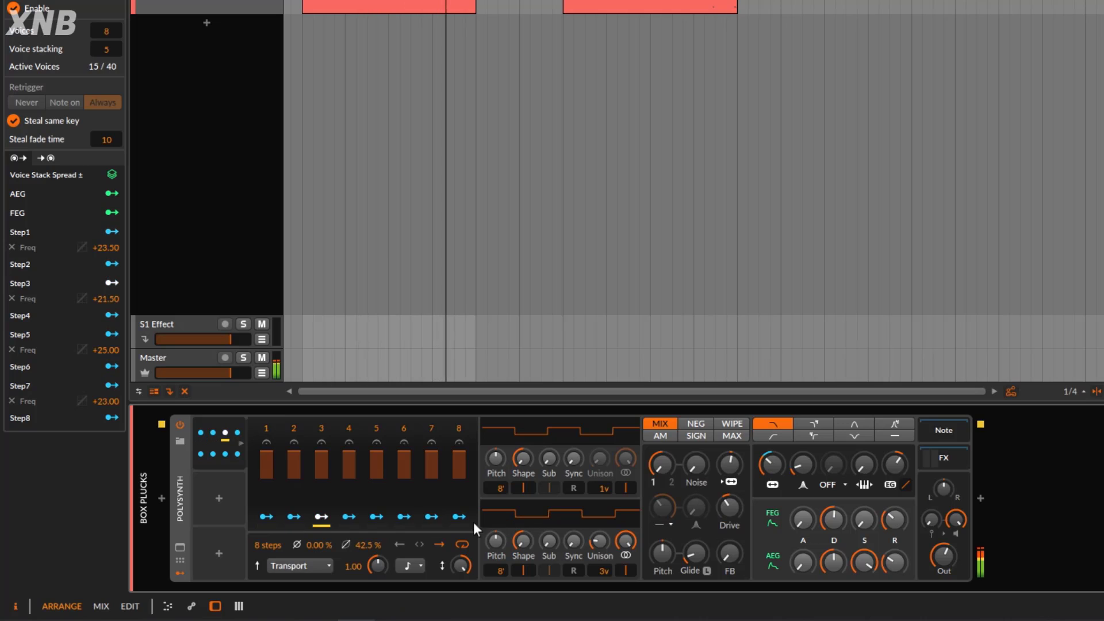
pyautogui.moveTo(367, 550); pyautogui.dragTo(365, 543)
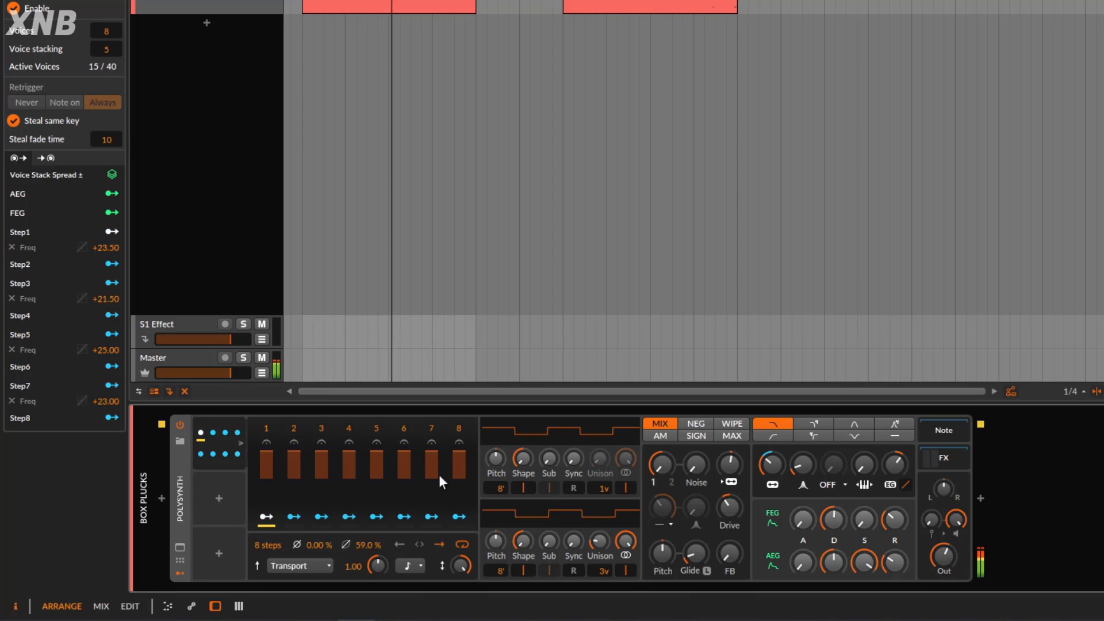
pyautogui.moveTo(362, 542); pyautogui.dragTo(364, 534)
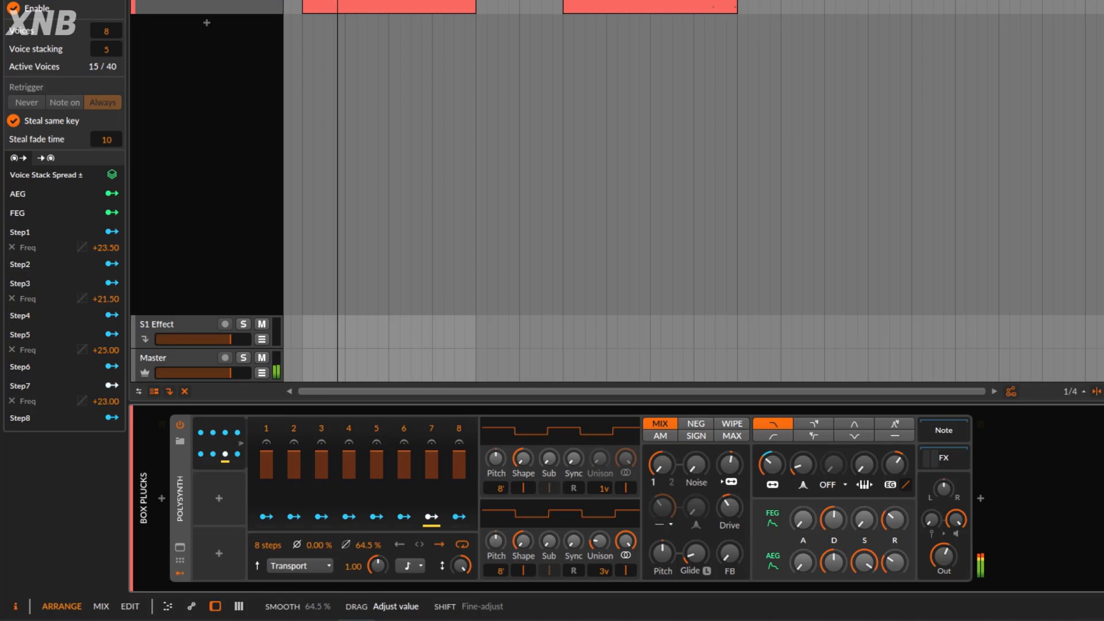
pyautogui.doubleClick(367, 544)
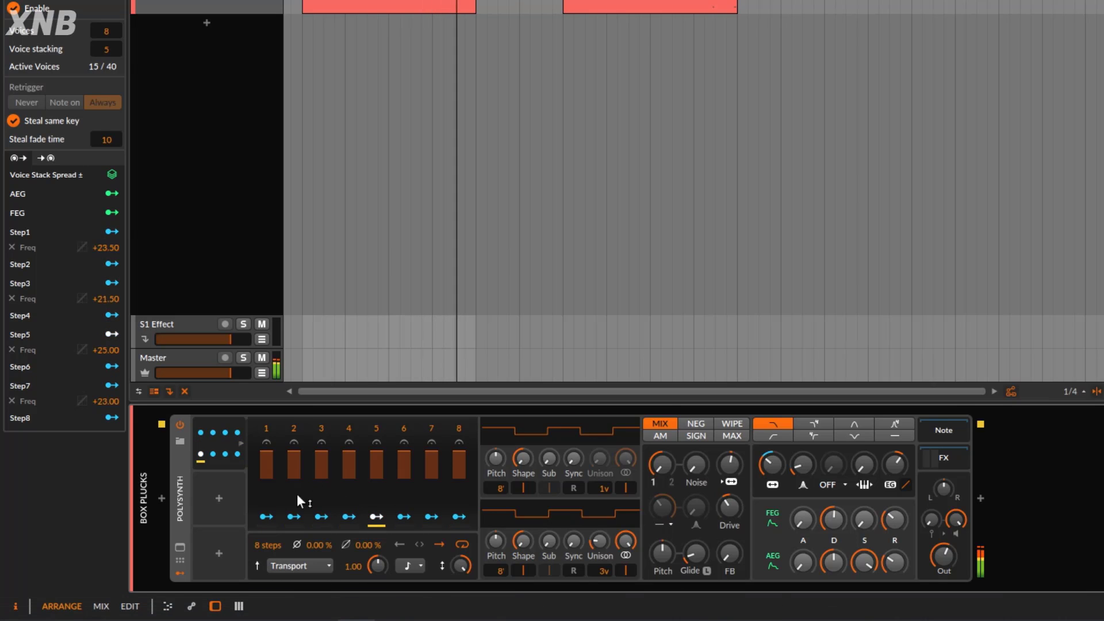
# Try a ParSeq-8 step count of 2, then return it to 8 steps and stop playback
pyautogui.moveTo(262, 543)
pyautogui.mouseDown()
pyautogui.moveTo(262, 591)
pyautogui.moveTo(264, 544)
pyautogui.mouseUp()
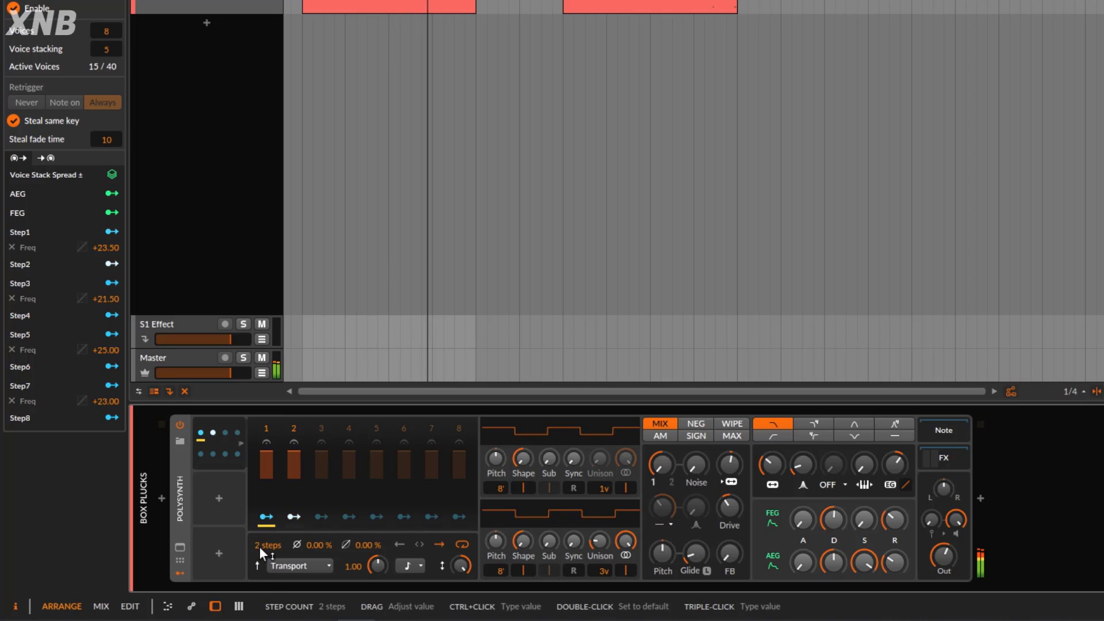
pyautogui.moveTo(260, 546); pyautogui.dragTo(261, 543)
pyautogui.press('space')
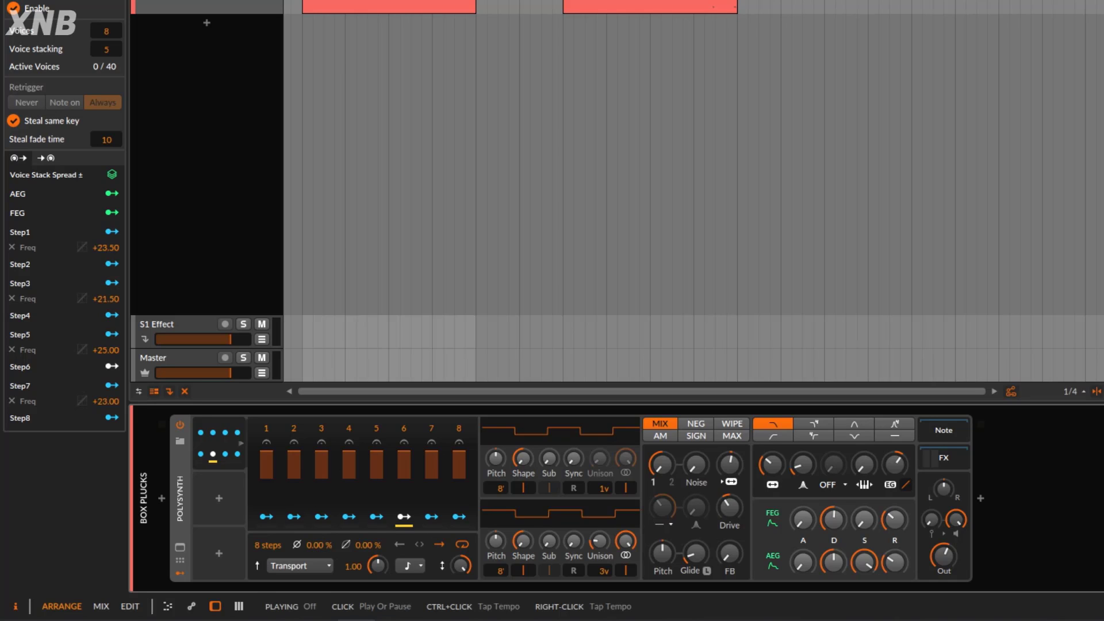
# Play the clip and review the ParSeq-8 trigger mode options, keeping Transport selected
pyautogui.press('space')
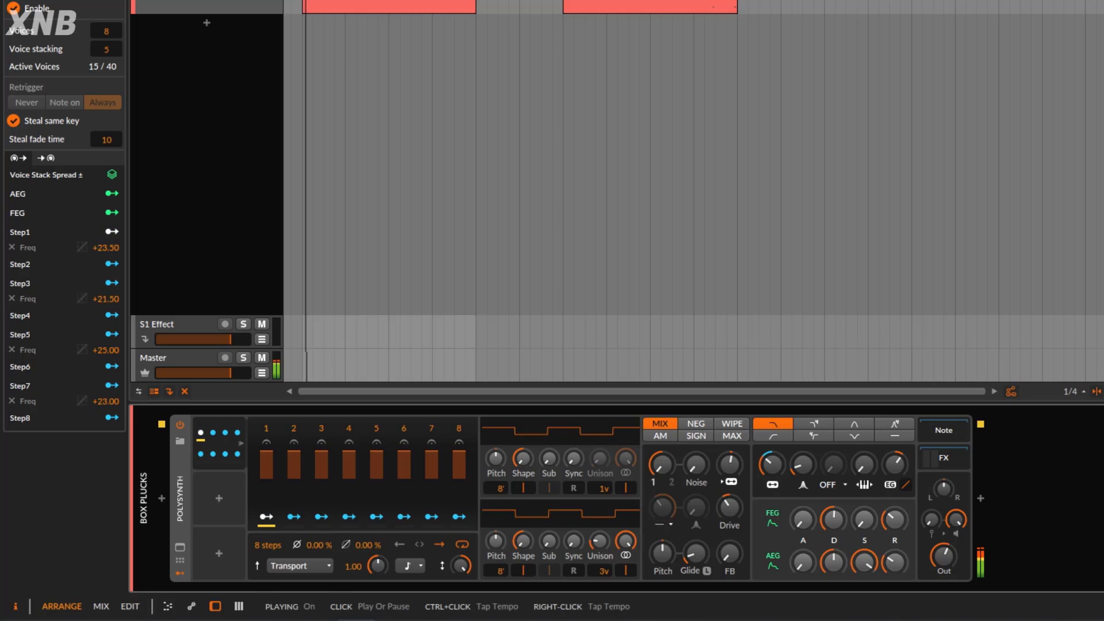
pyautogui.click(284, 561)
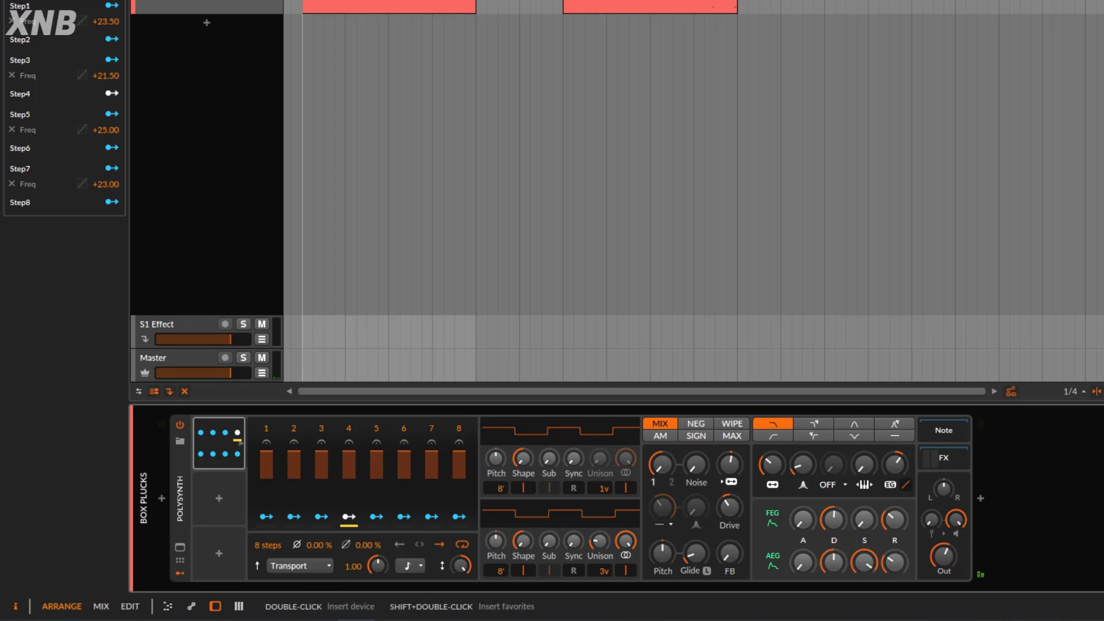
pyautogui.press('space')
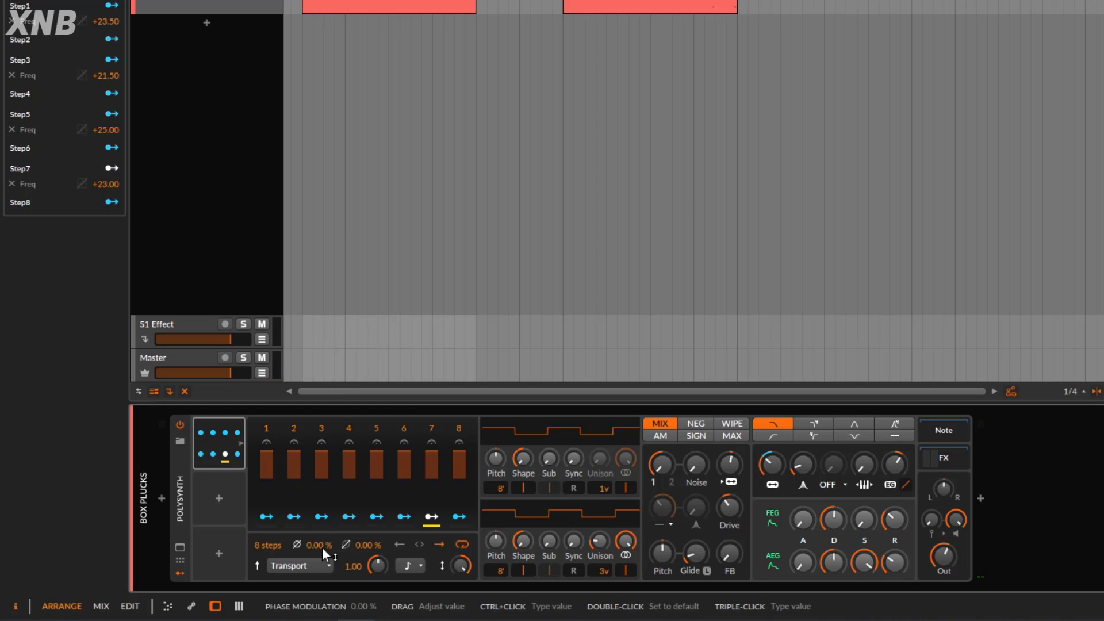
# Try ParSeq-8 phase modulation values of 17.0 % and 61.0 %, restarting playback to hear the starting step
pyautogui.moveTo(322, 548); pyautogui.dragTo(322, 540)
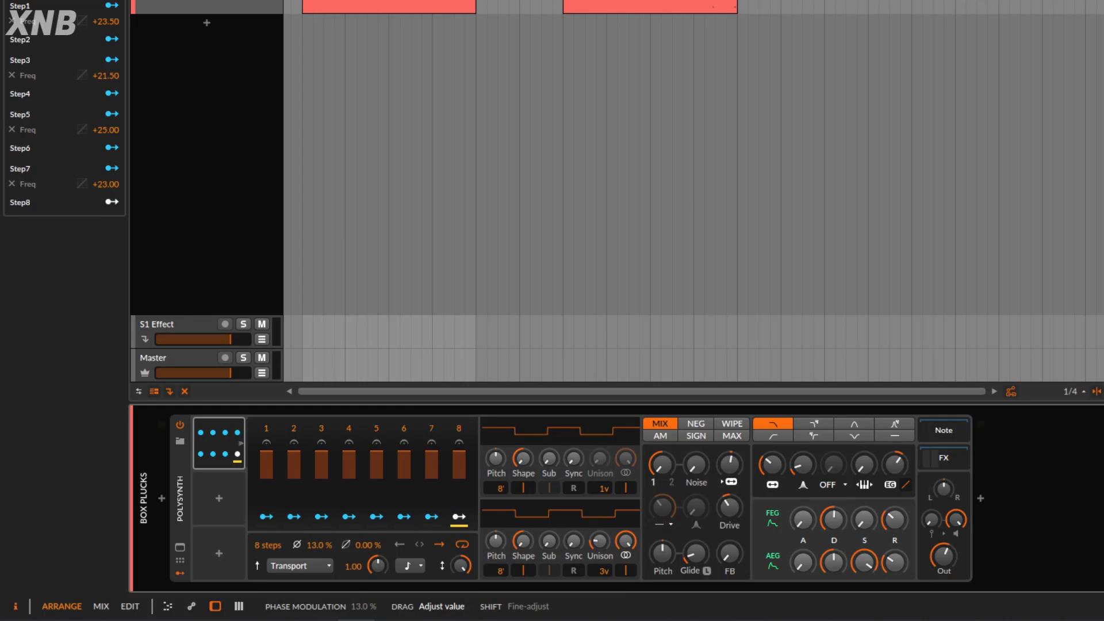
pyautogui.press('space')
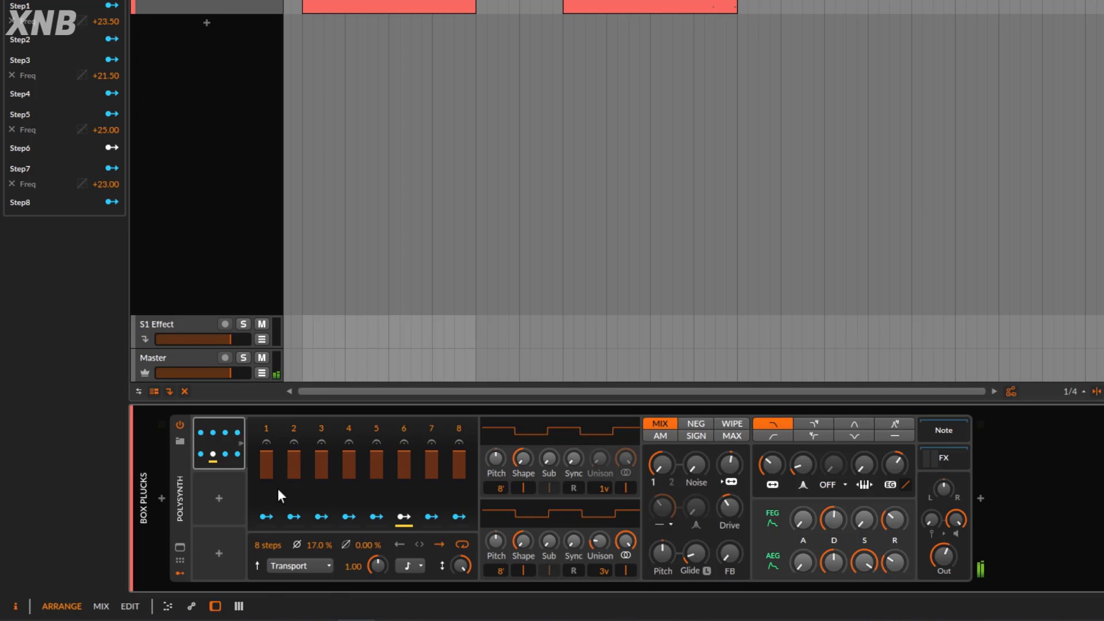
pyautogui.press('space')
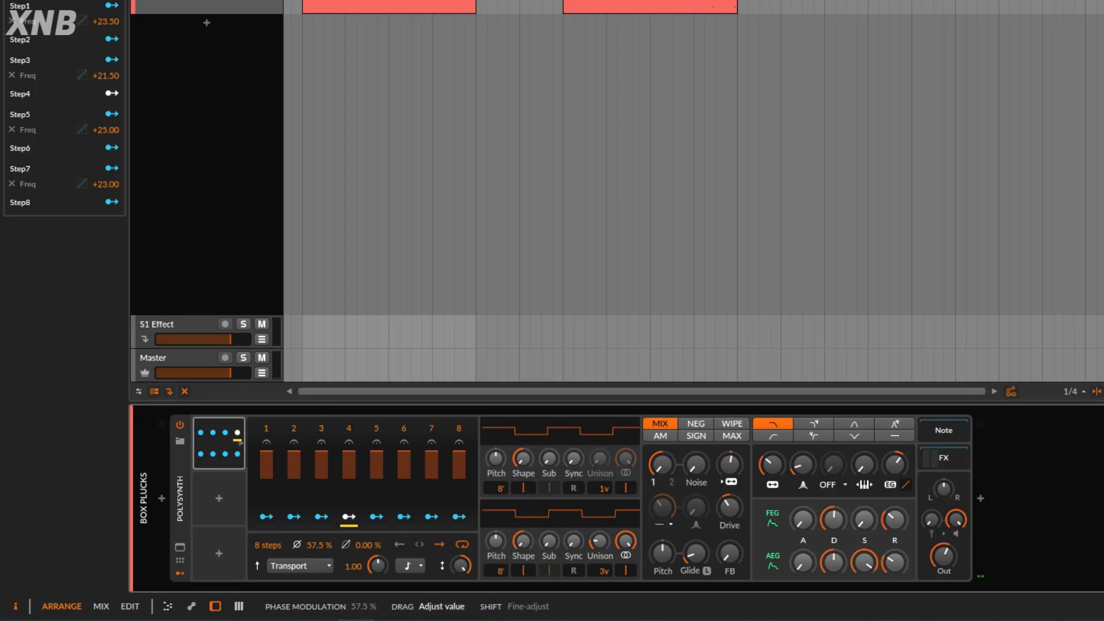
pyautogui.press('space')
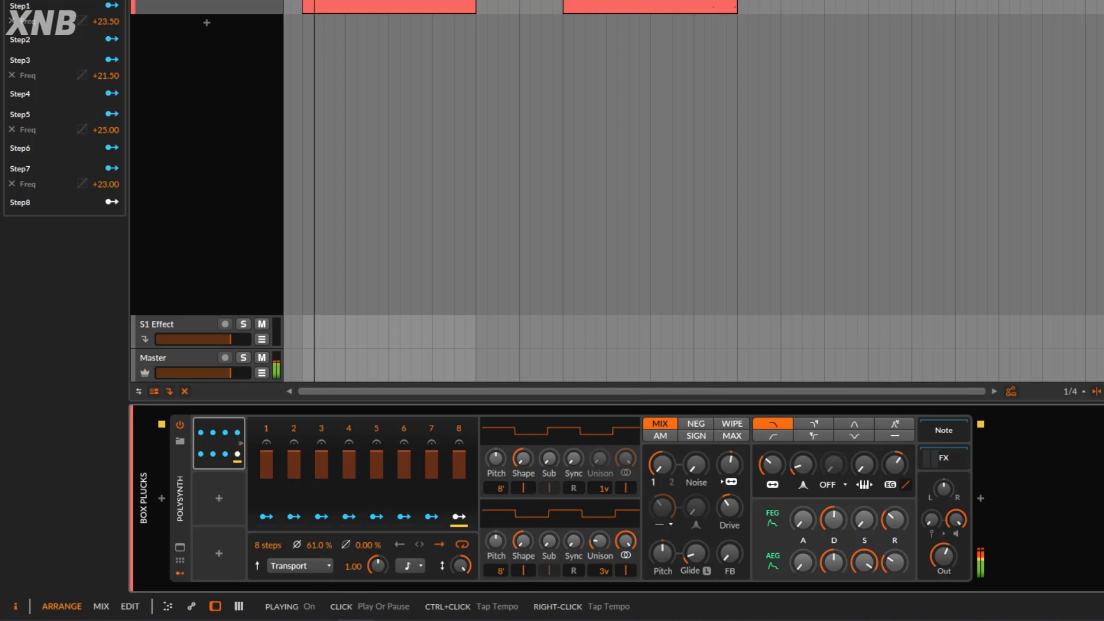
pyautogui.press('space')
pyautogui.press('space')
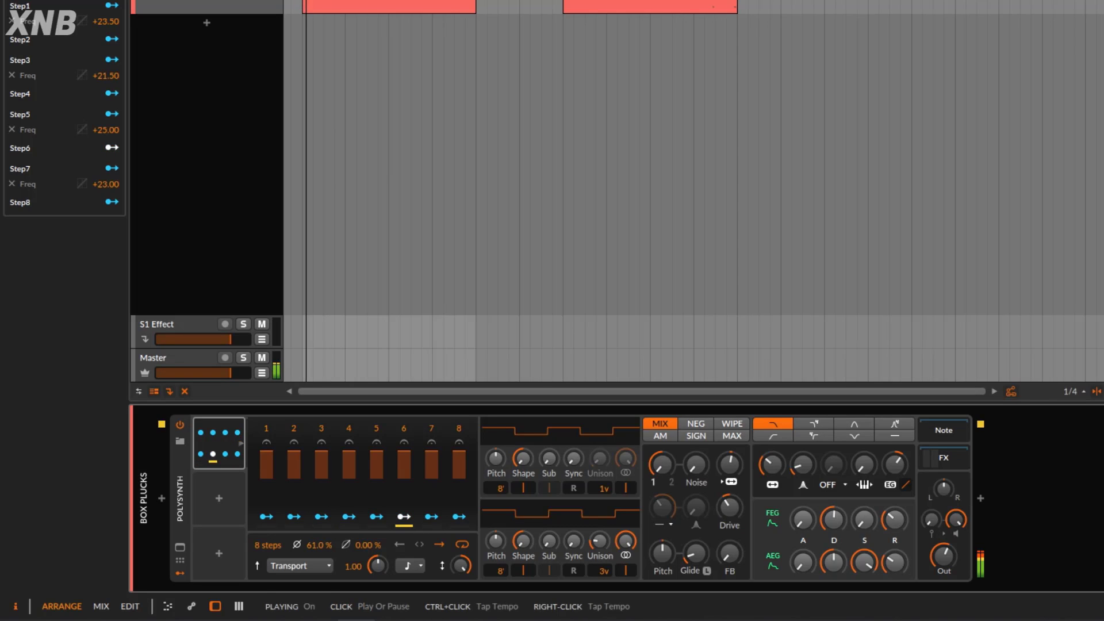
pyautogui.press('space')
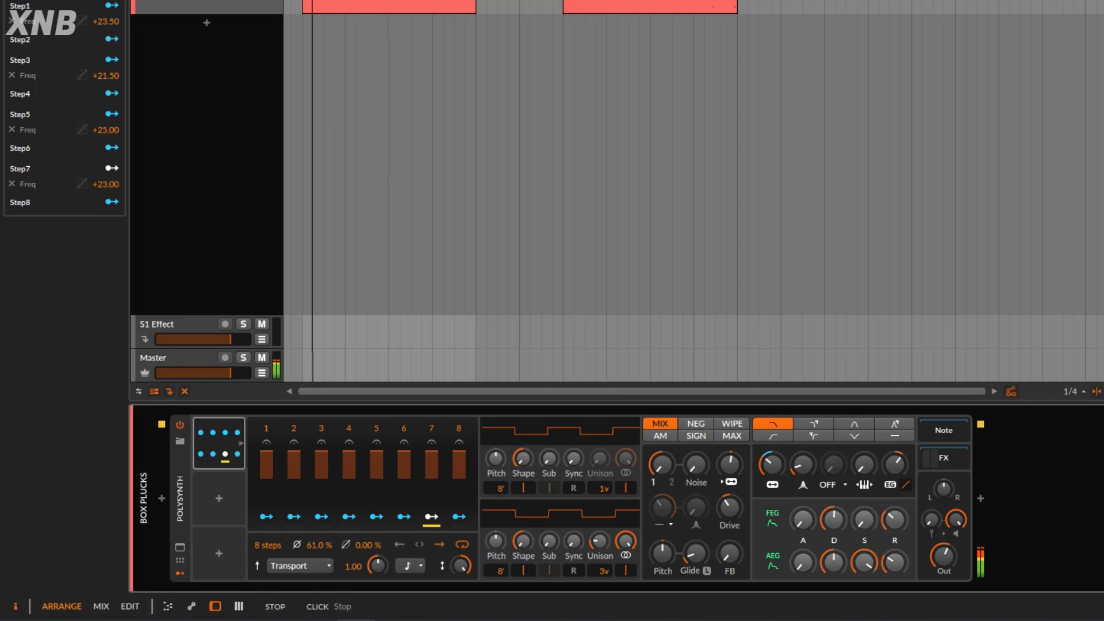
# Set the phase modulation to 76.5 % and restart playback repeatedly to audition the starting step
pyautogui.moveTo(330, 543); pyautogui.dragTo(329, 531)
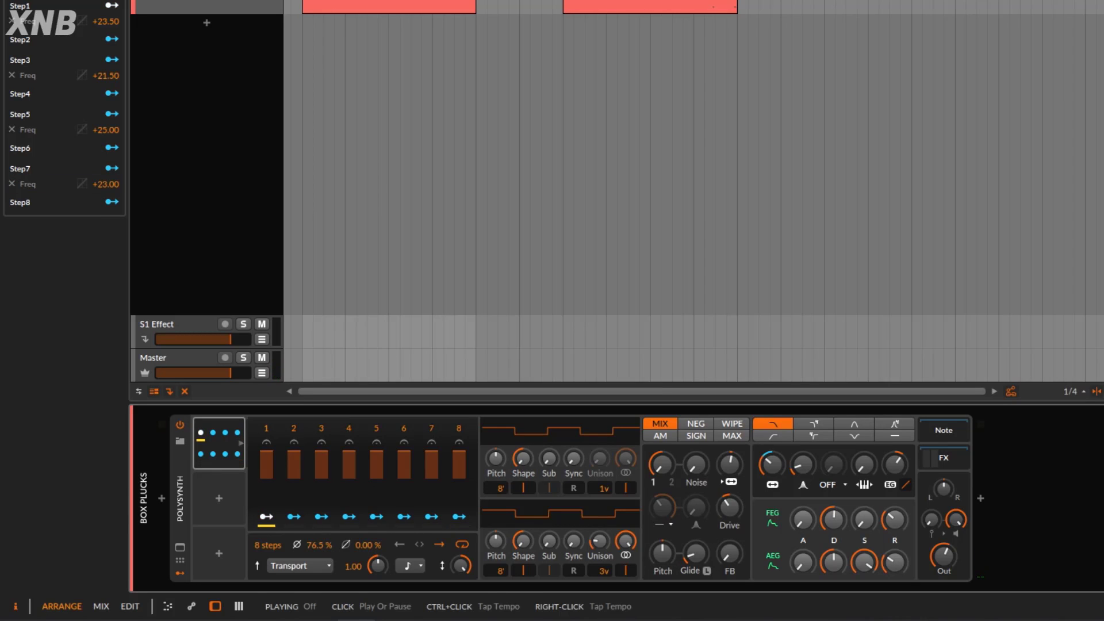
pyautogui.press('space')
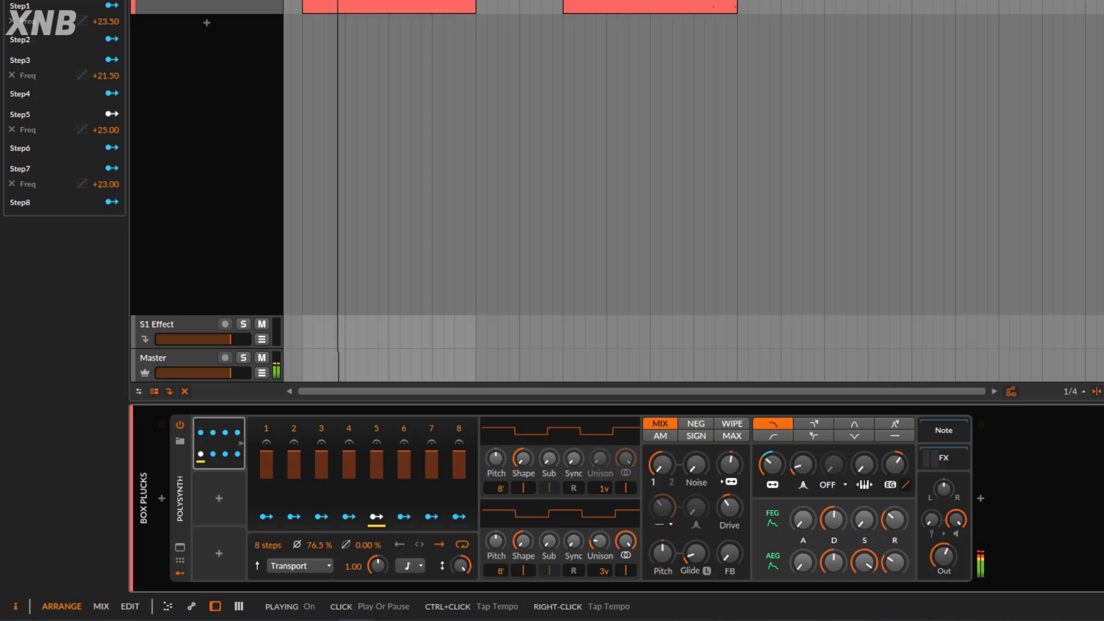
pyautogui.press('space')
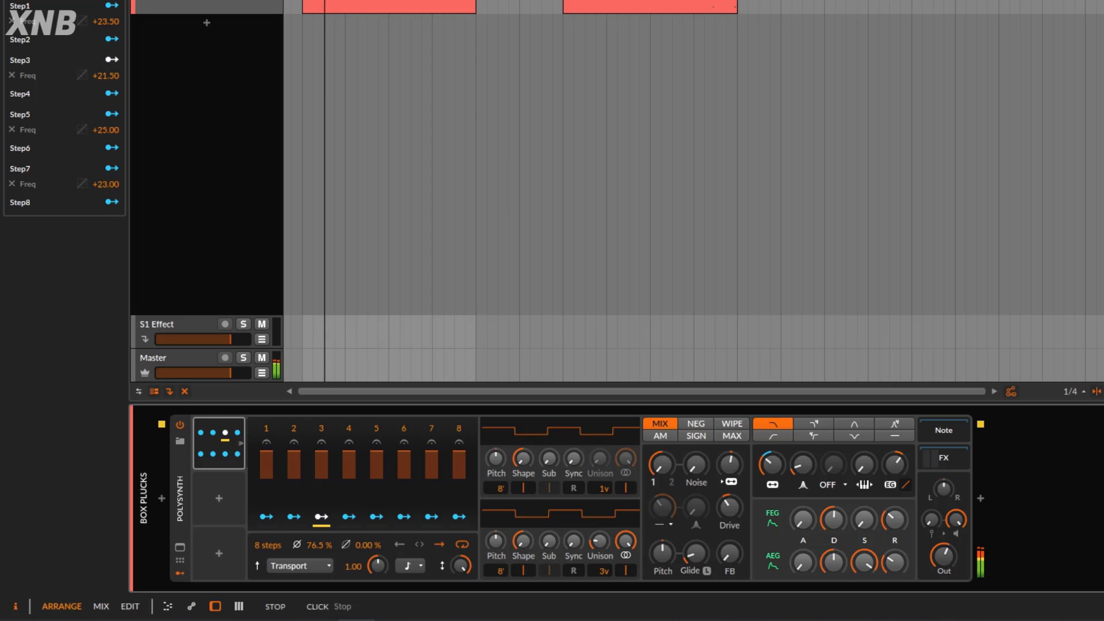
pyautogui.press('space')
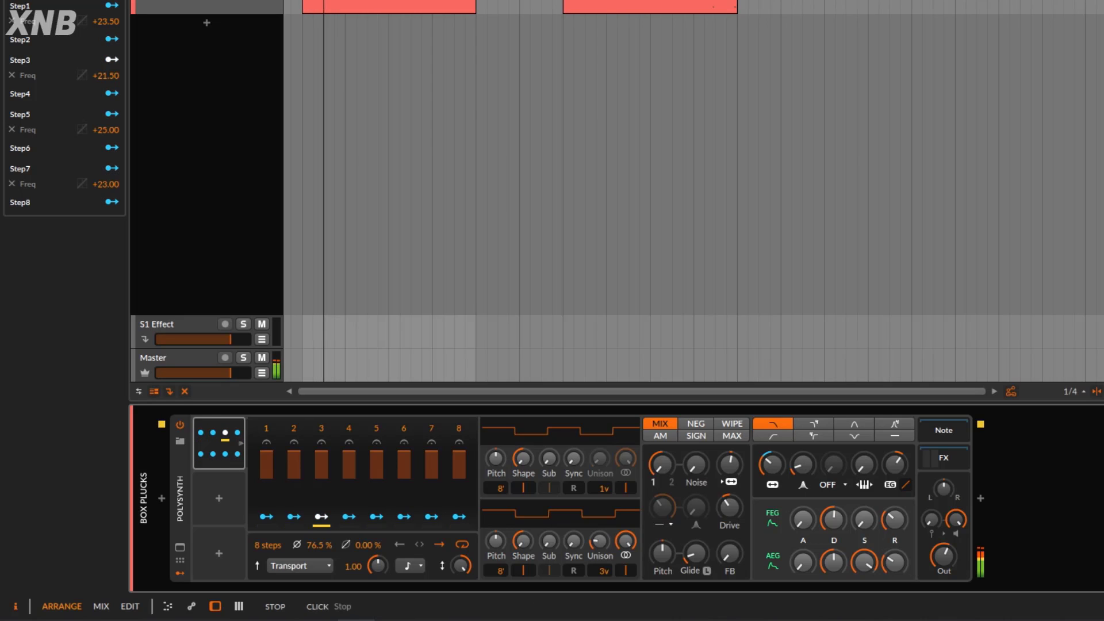
pyautogui.press('space')
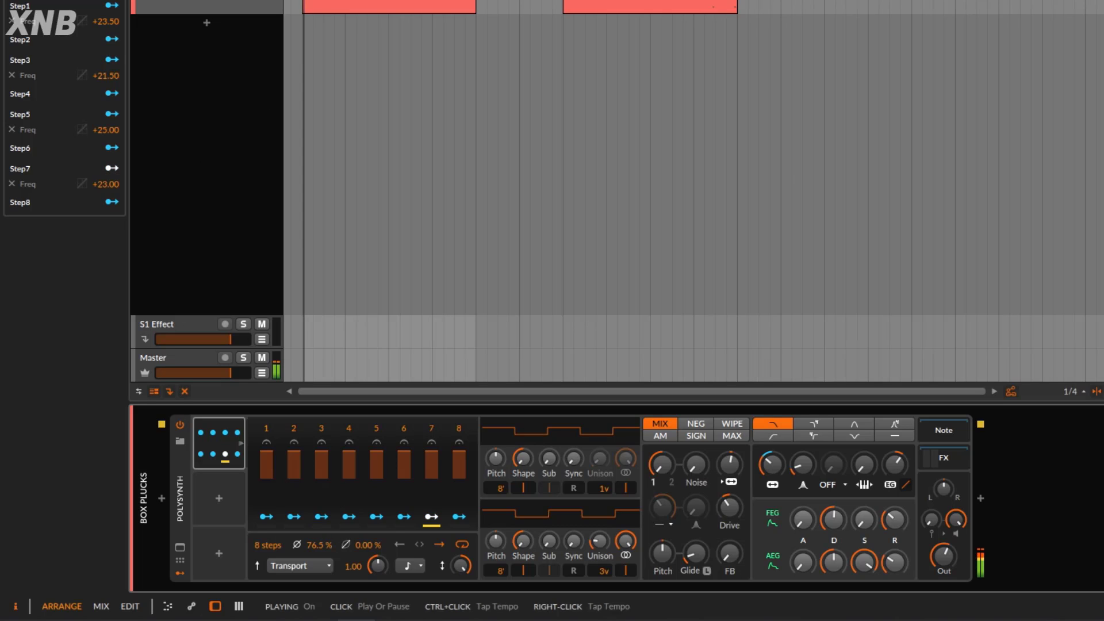
# Sweep the phase modulation up and down during playback, then return it to 0.00 %
pyautogui.moveTo(312, 546); pyautogui.dragTo(312, 603)
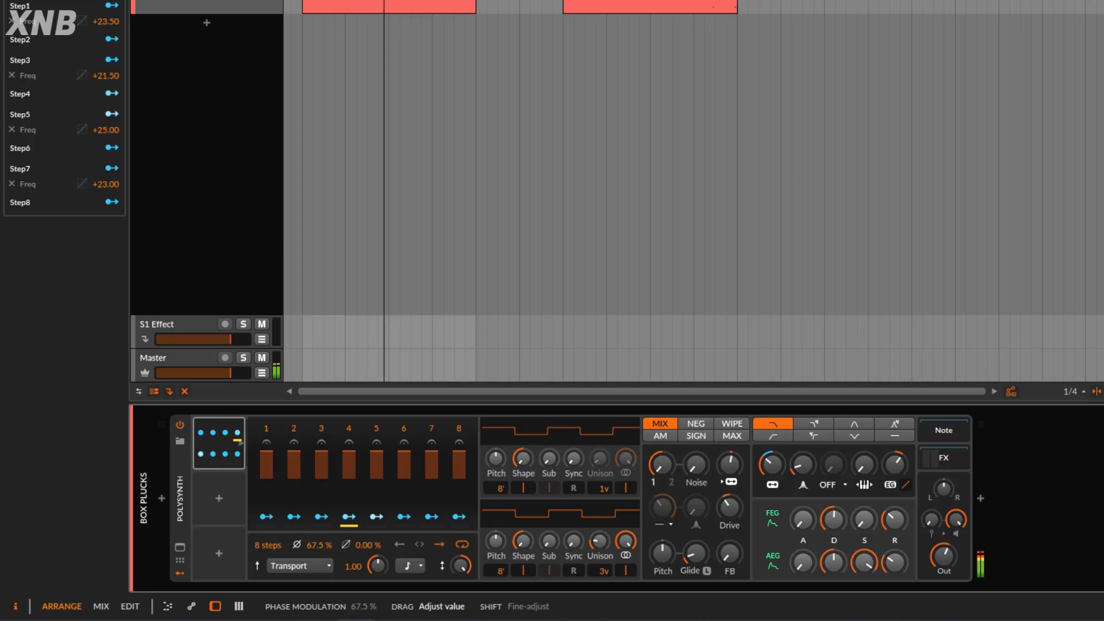
pyautogui.moveTo(312, 553); pyautogui.dragTo(311, 529)
pyautogui.moveTo(312, 598)
pyautogui.mouseDown()
pyautogui.moveTo(311, 534)
pyautogui.moveTo(311, 604)
pyautogui.mouseUp()
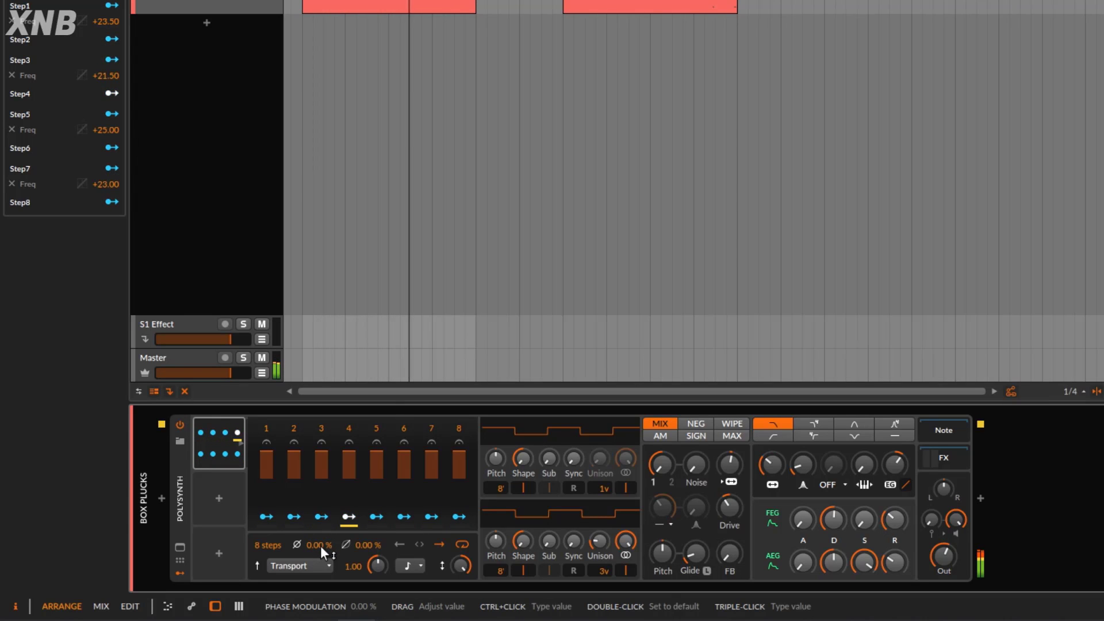
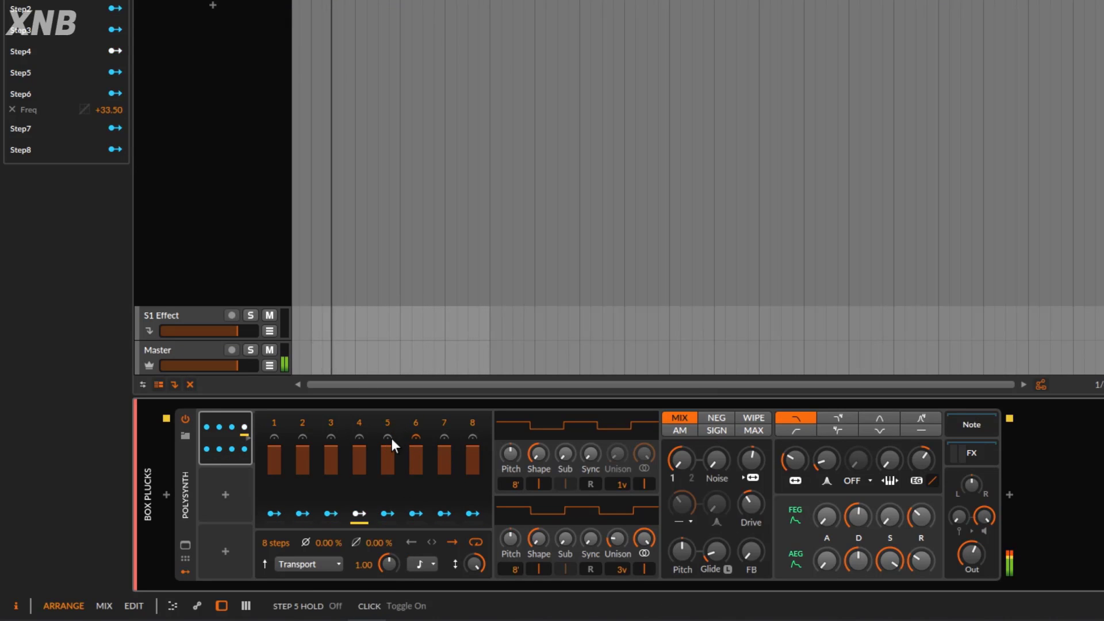
# Raise the Polysynth filter resonance to 16.0 % and map ParSeq-8 step 5 to it with a modulation of +0.205
pyautogui.click(791, 463)
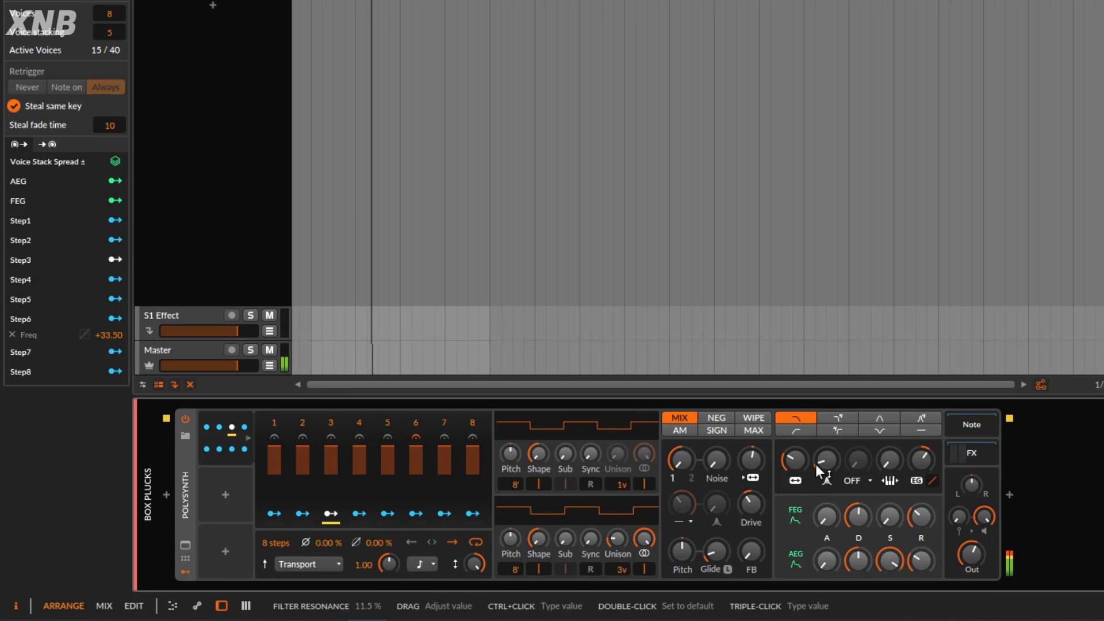
pyautogui.moveTo(826, 460)
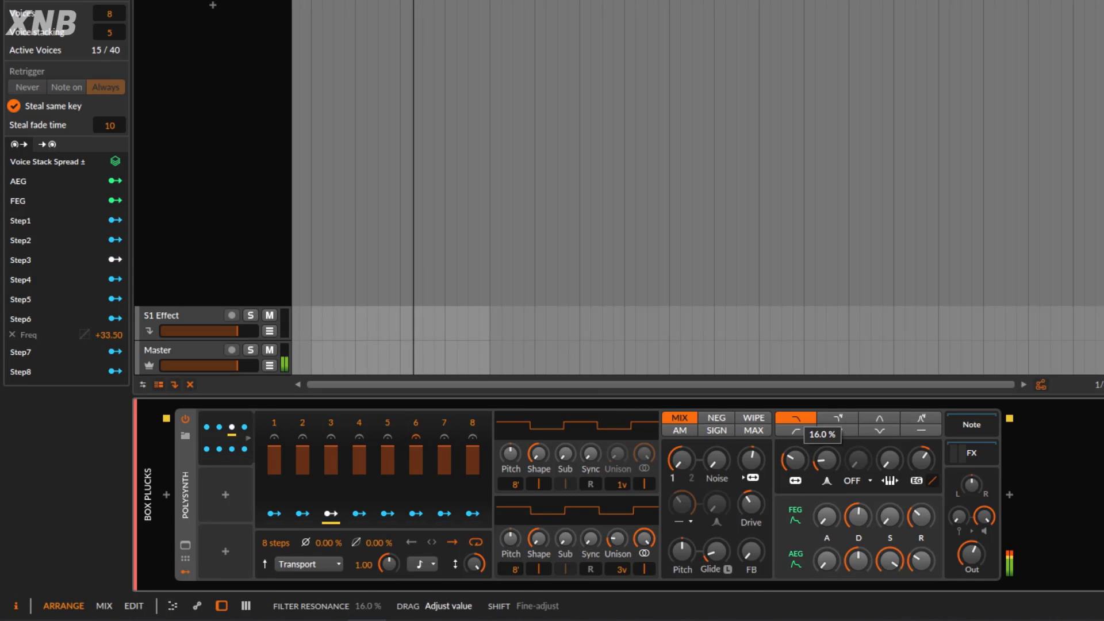
pyautogui.click(390, 514)
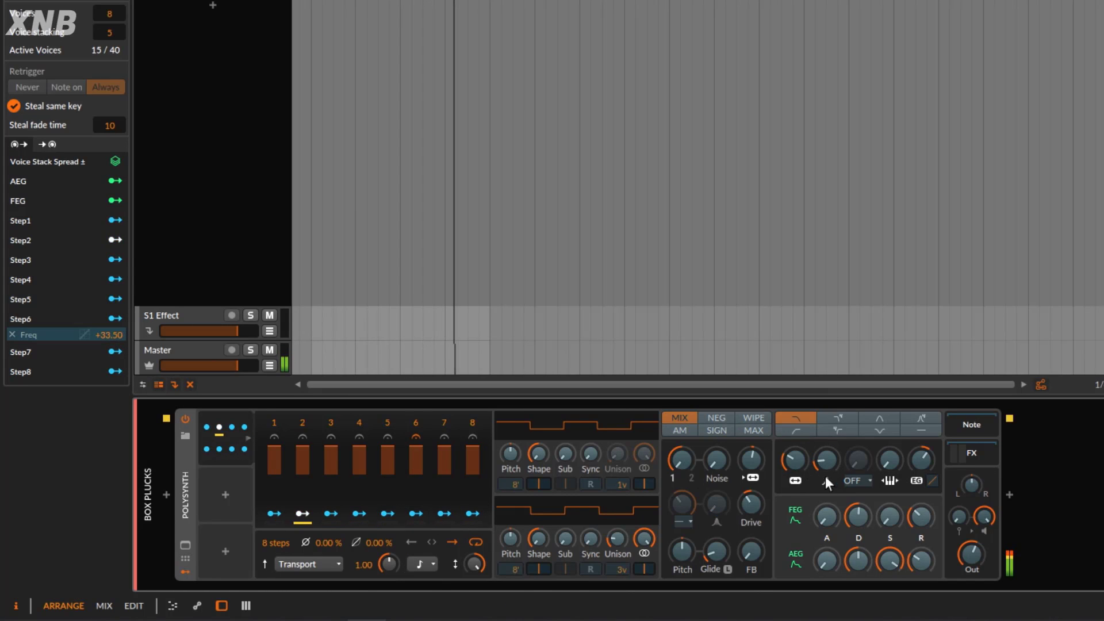
pyautogui.moveTo(826, 460); pyautogui.dragTo(826, 449)
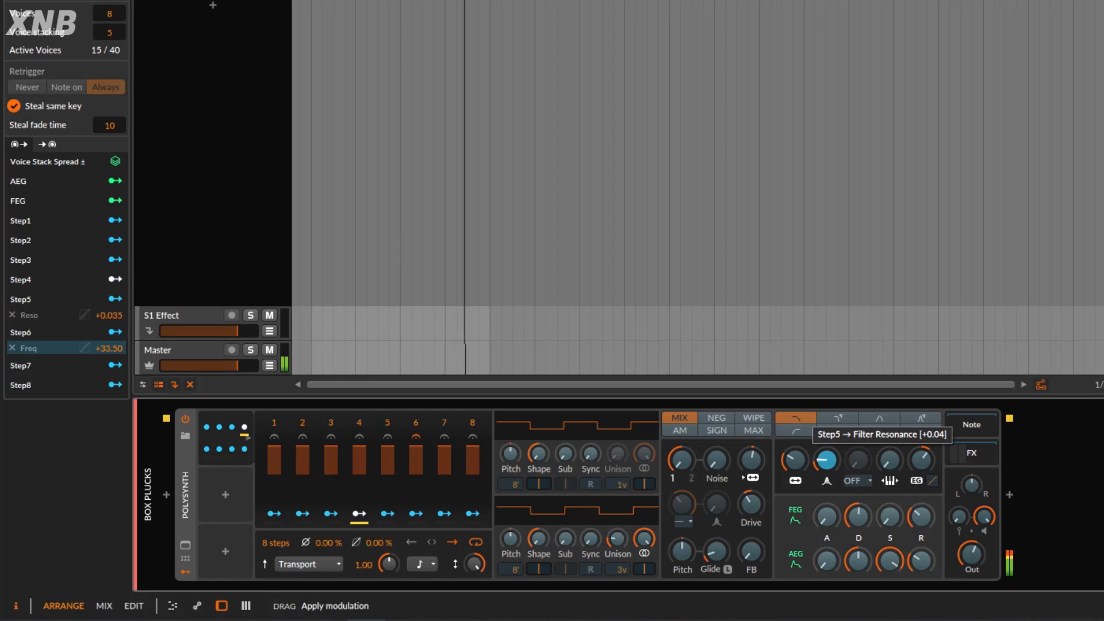
pyautogui.click(388, 514)
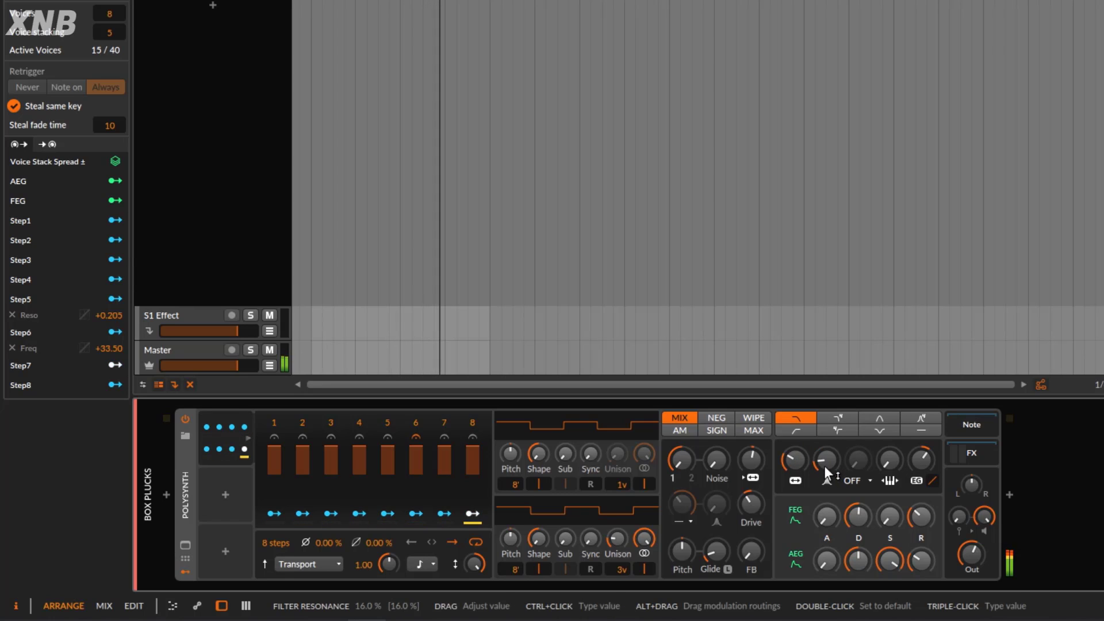
# Try turning on hold for steps 6, 7 and 8 of the ParSeq-8 during playback
pyautogui.click(447, 436)
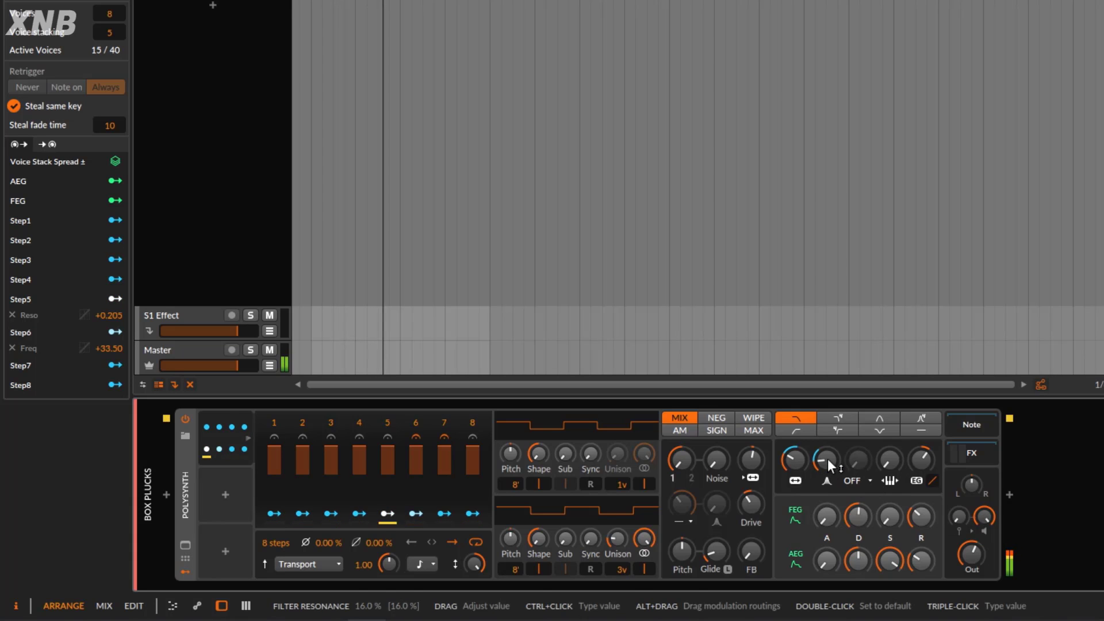
pyautogui.click(471, 436)
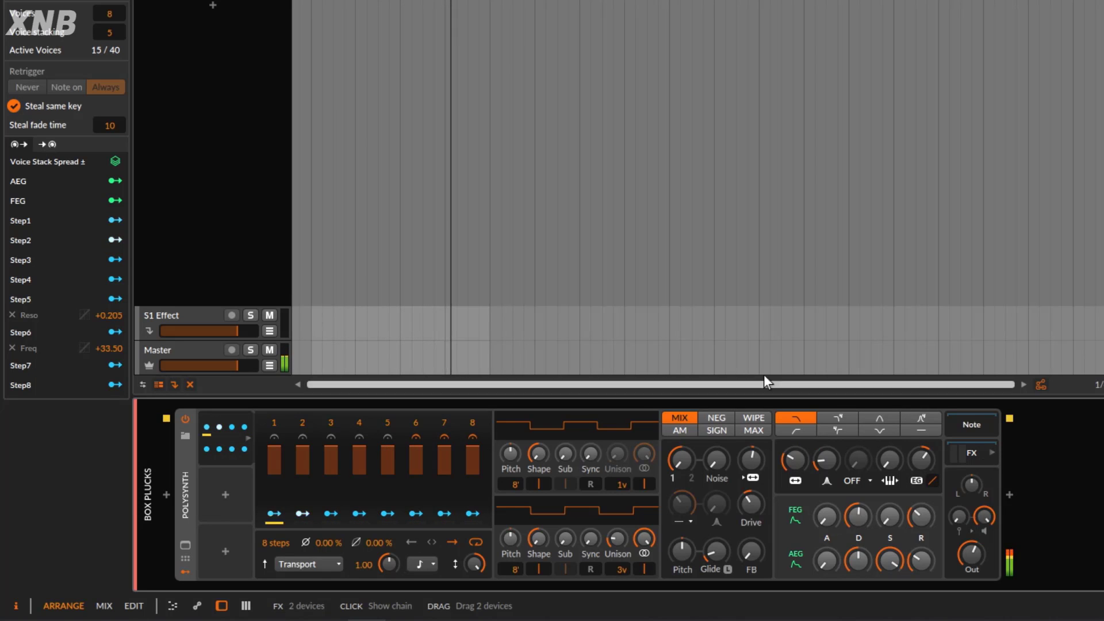
pyautogui.click(472, 512)
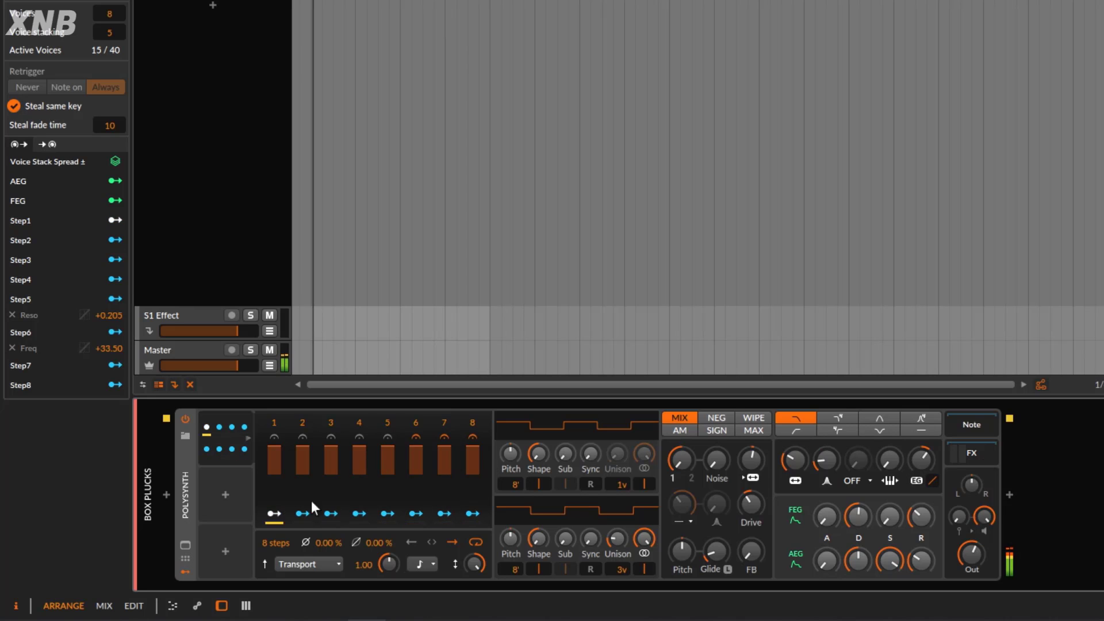
# Map step 5 additionally to oscillator 1's sync by +9.000 and sub by +0.200, audition the result and stop playback
pyautogui.click(444, 513)
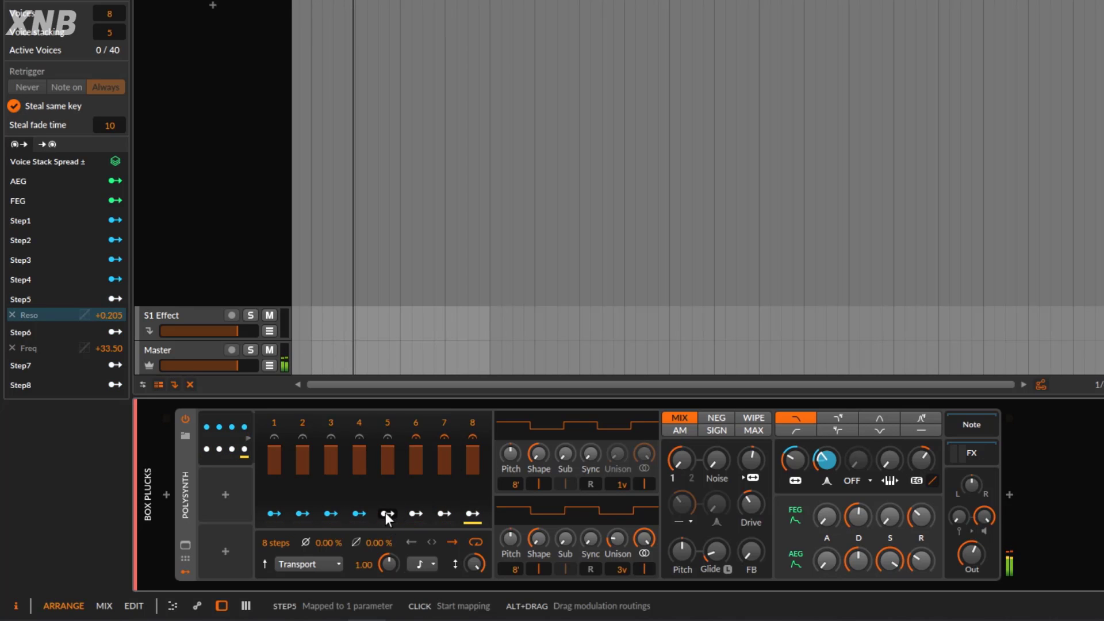
pyautogui.moveTo(591, 455)
pyautogui.mouseDown()
pyautogui.moveTo(590, 443)
pyautogui.moveTo(571, 448)
pyautogui.mouseUp()
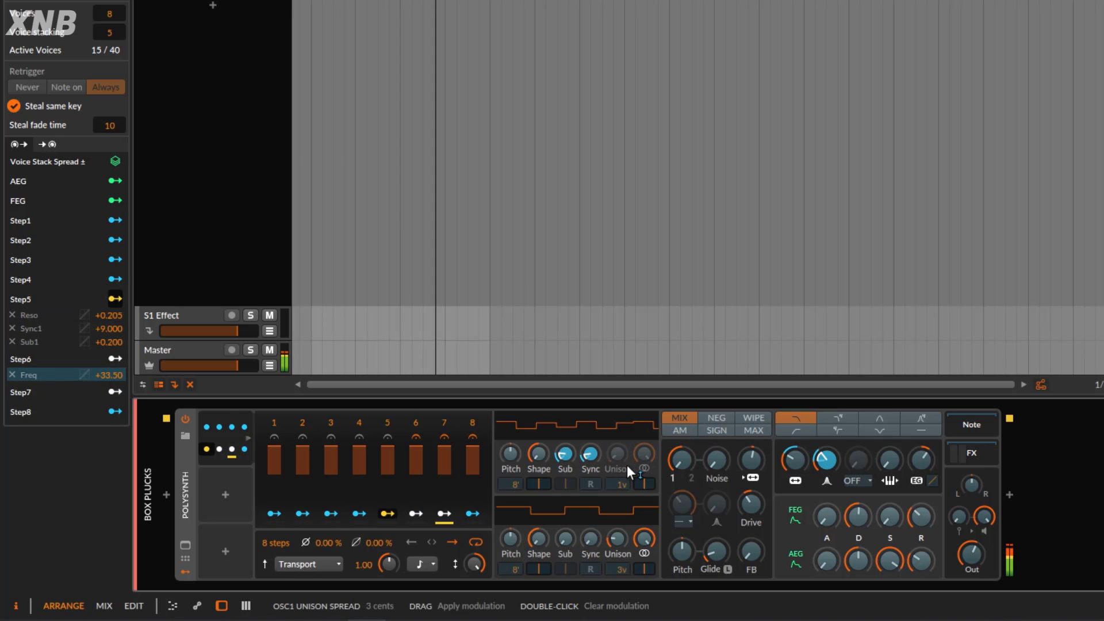
pyautogui.click(384, 515)
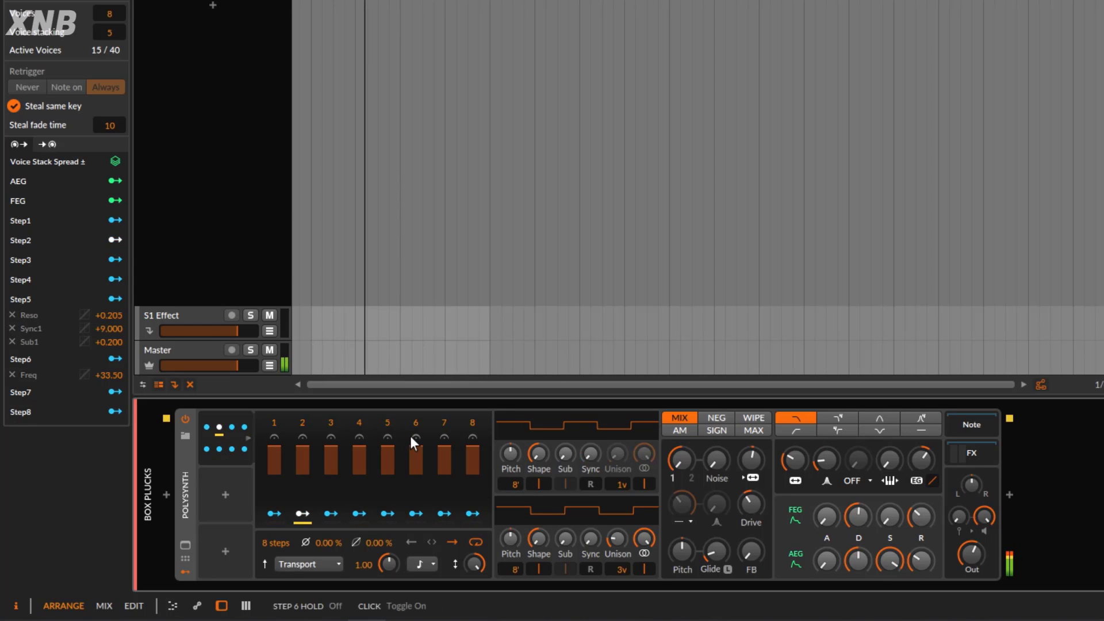
pyautogui.press('space')
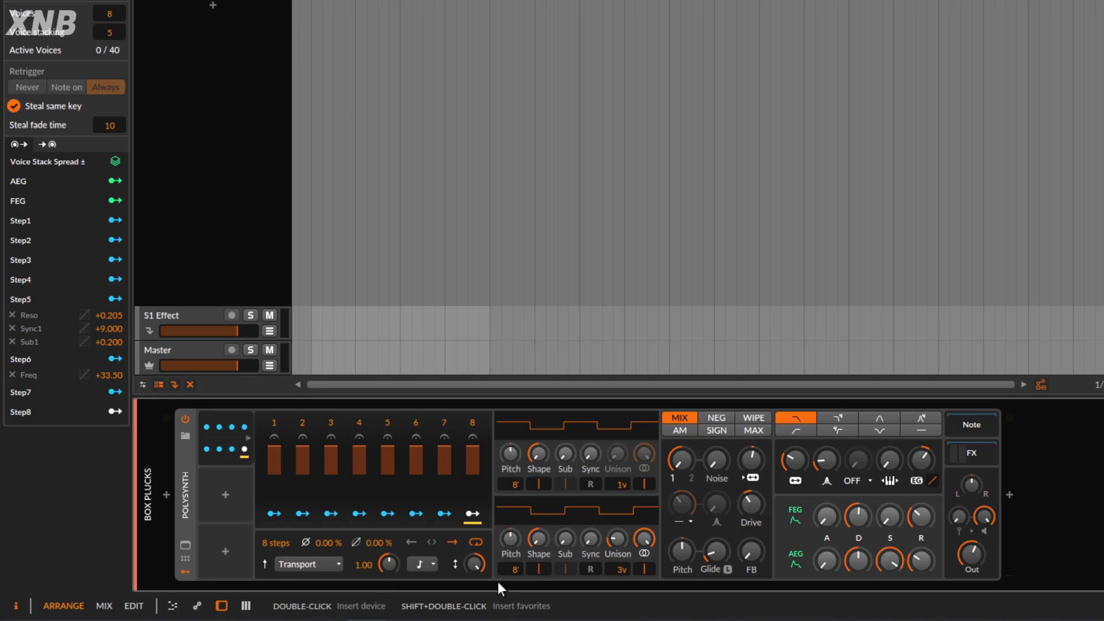
# Review the descriptions of the ParSeq-8 trigger modes with playback stopped, leaving the mode at Transport
pyautogui.click(318, 564)
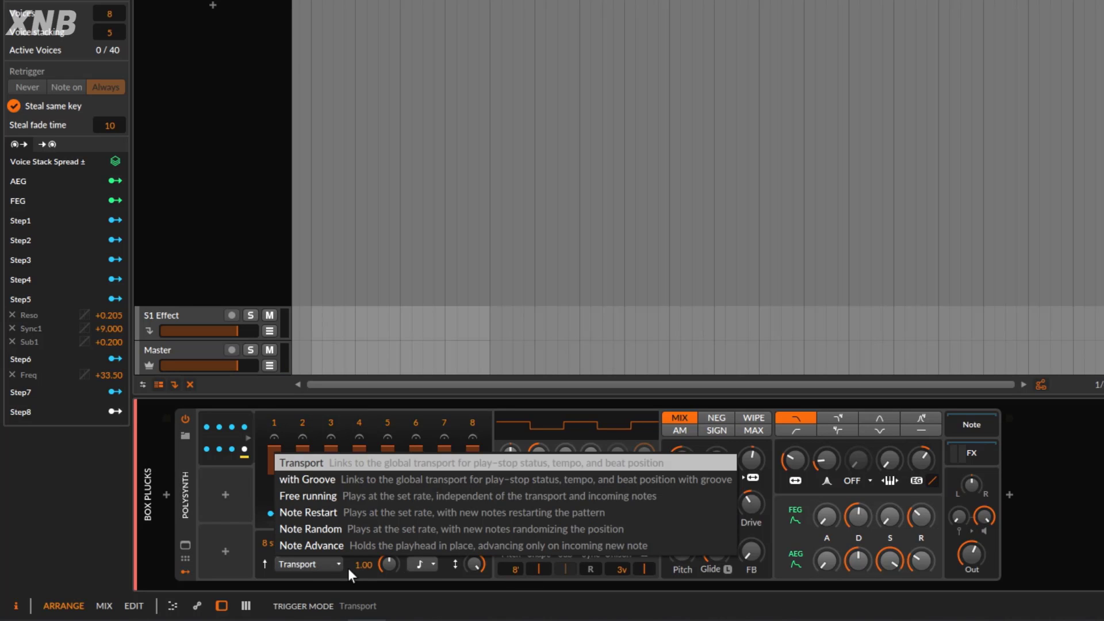
pyautogui.press('Escape')
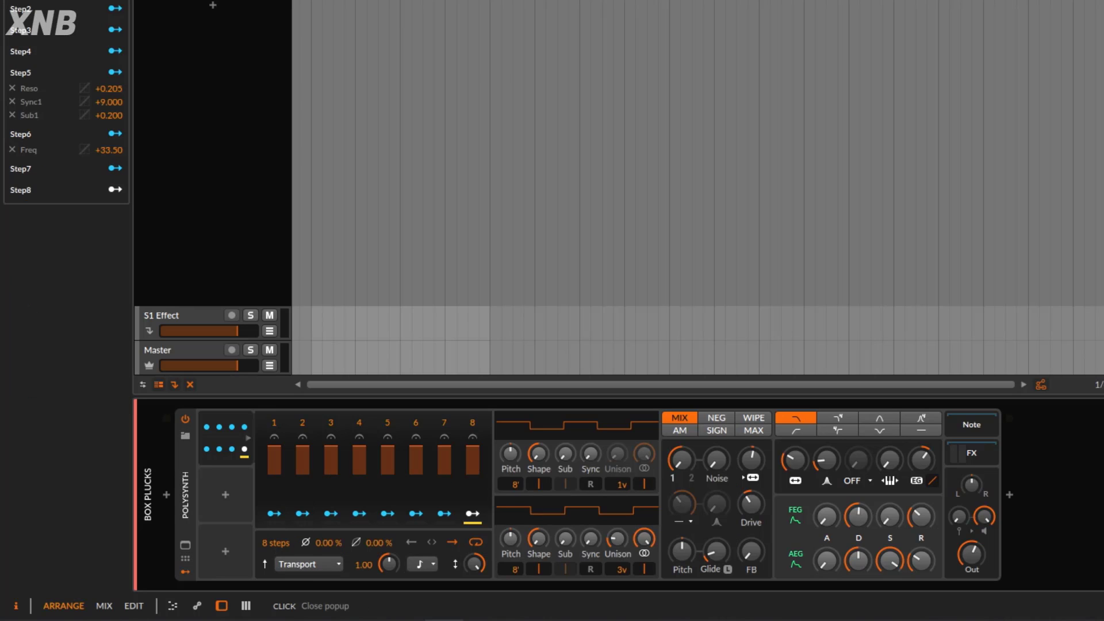
pyautogui.click(326, 559)
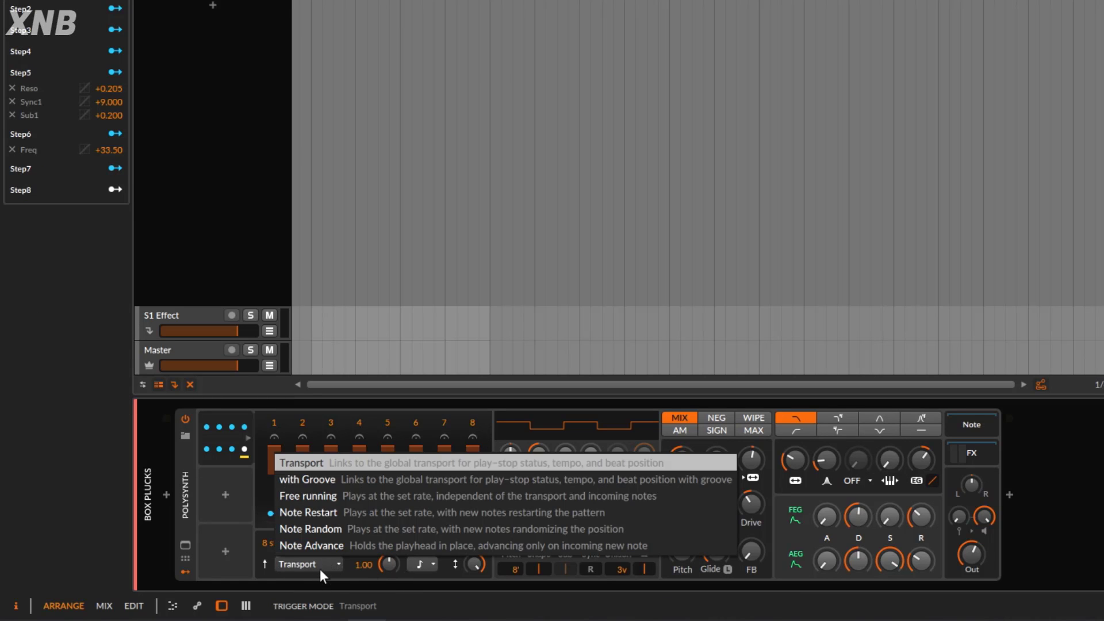
pyautogui.click(317, 567)
pyautogui.click(317, 567)
pyautogui.click(252, 502)
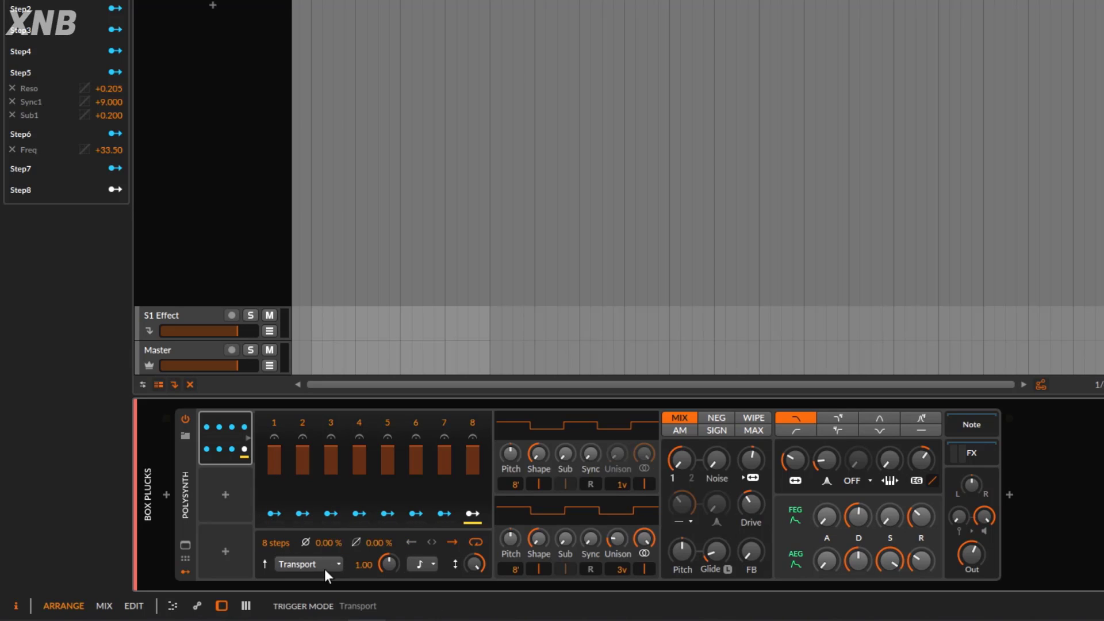
# Start playback and try the with Groove trigger mode on the ParSeq-8
pyautogui.press('space')
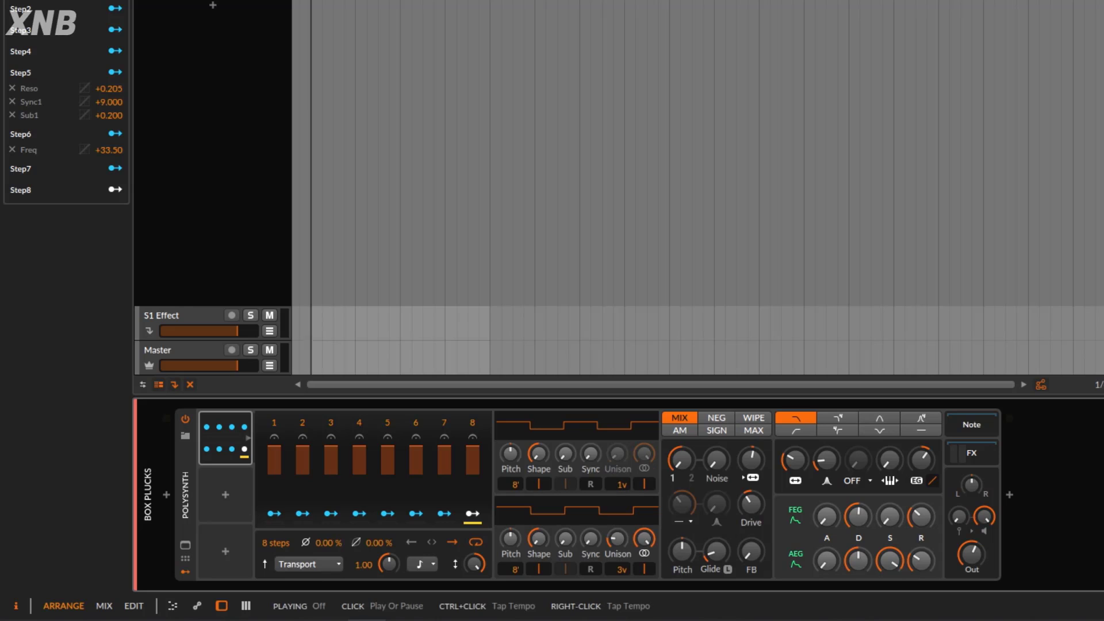
pyautogui.click(309, 564)
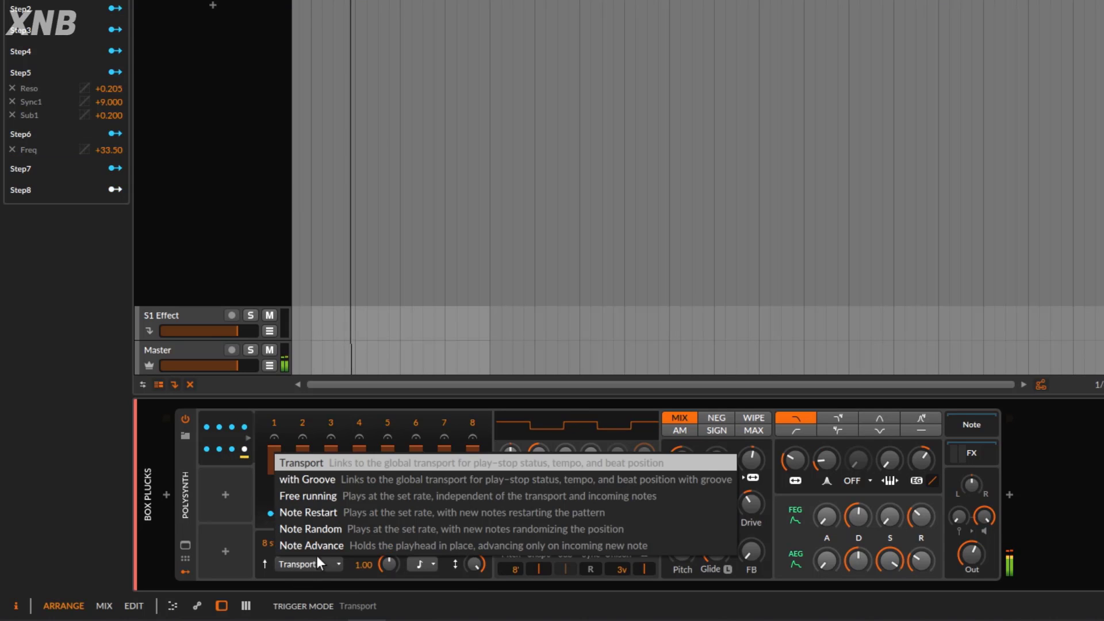
pyautogui.click(367, 479)
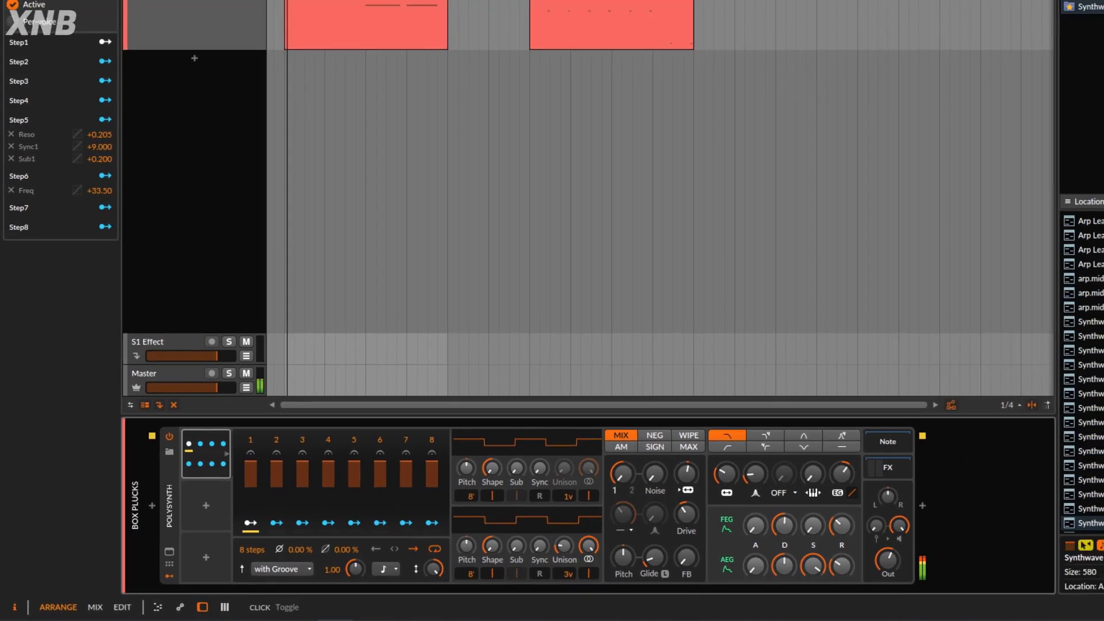
# Look up the Enable Groove option in the playback settings and close them without changing anything
pyautogui.click(46, 29)
pyautogui.click(45, 29)
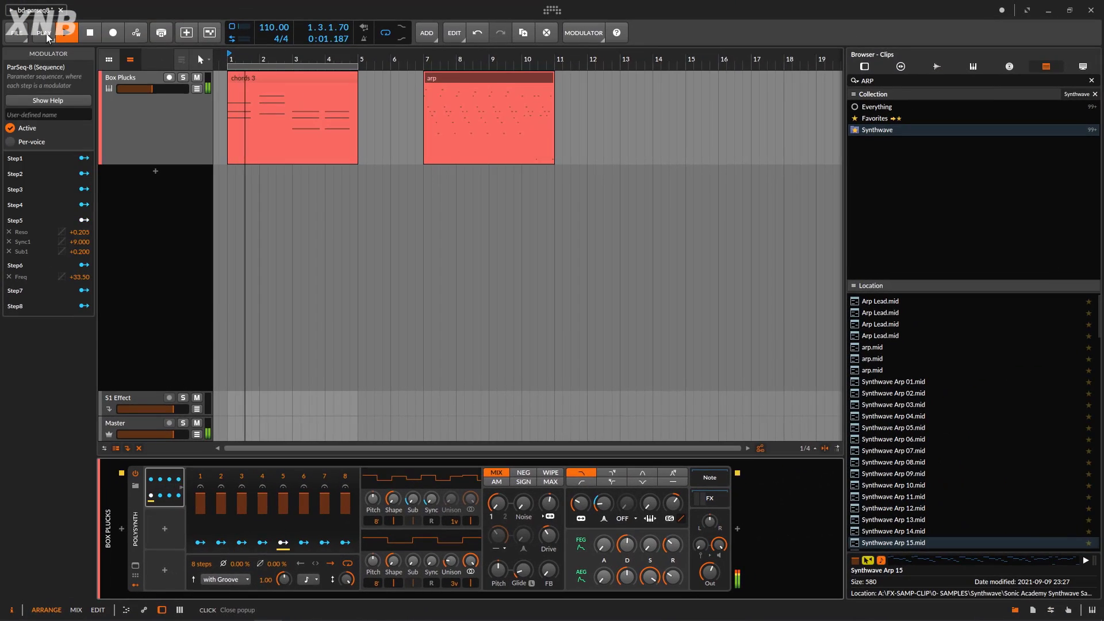
pyautogui.click(45, 28)
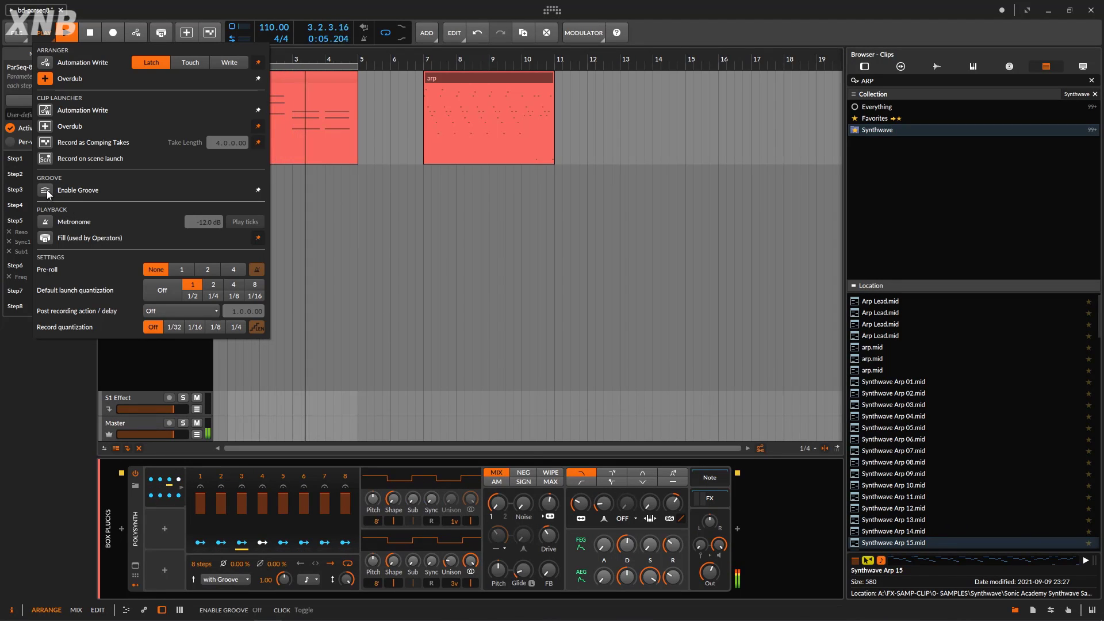
pyautogui.click(300, 9)
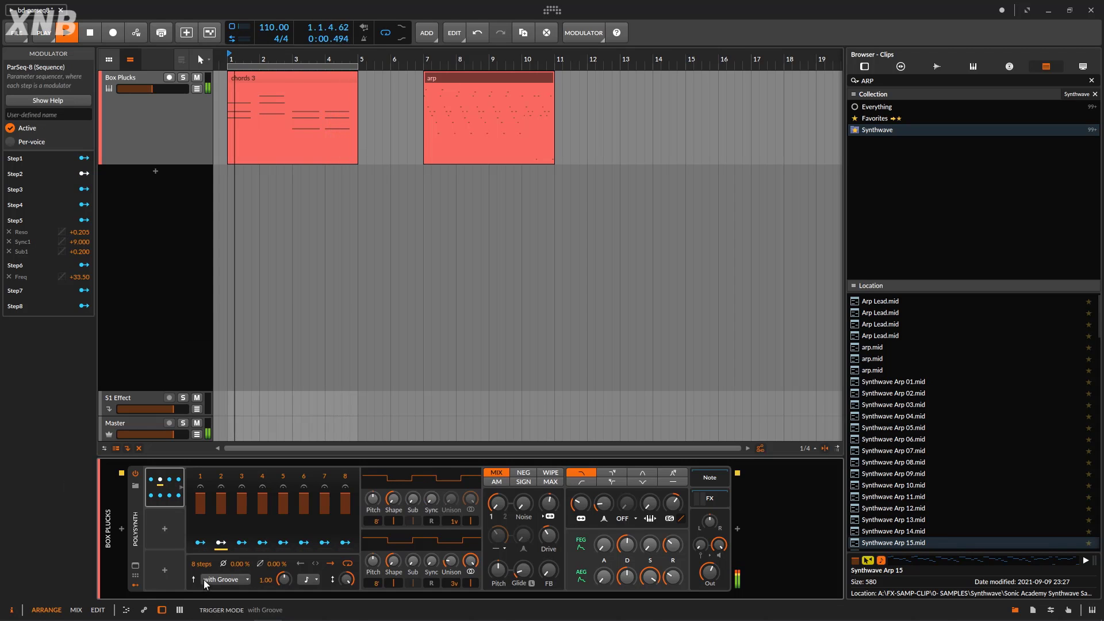
# Try the Free running trigger mode with playback stopped, and change the ParSeq-8 trigger mode to Note Restart
pyautogui.click(224, 585)
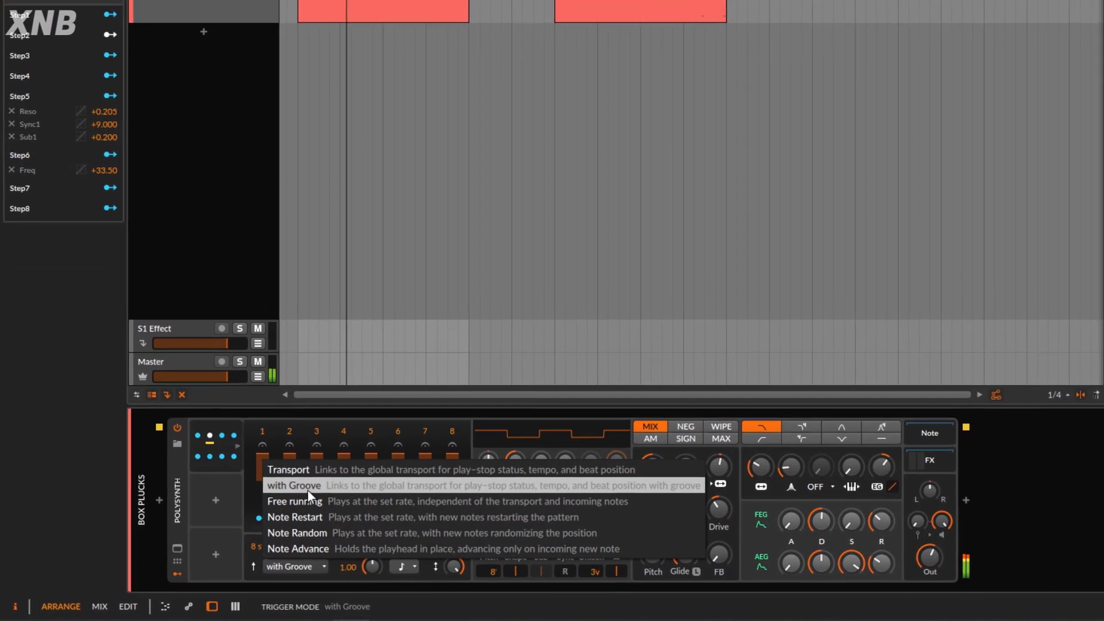
pyautogui.click(316, 499)
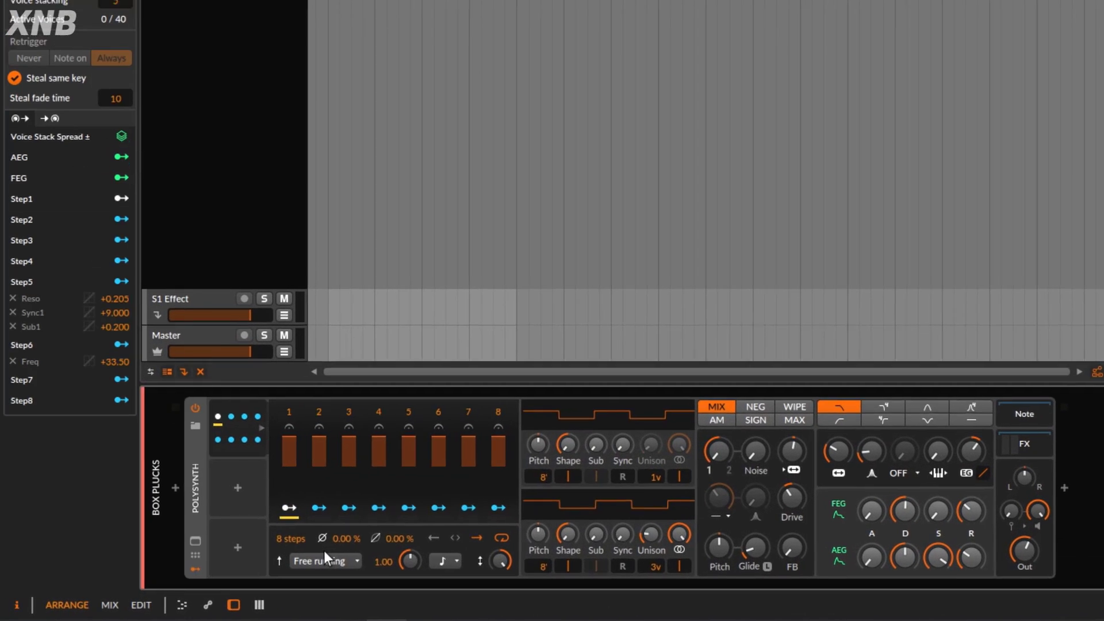
pyautogui.click(249, 575)
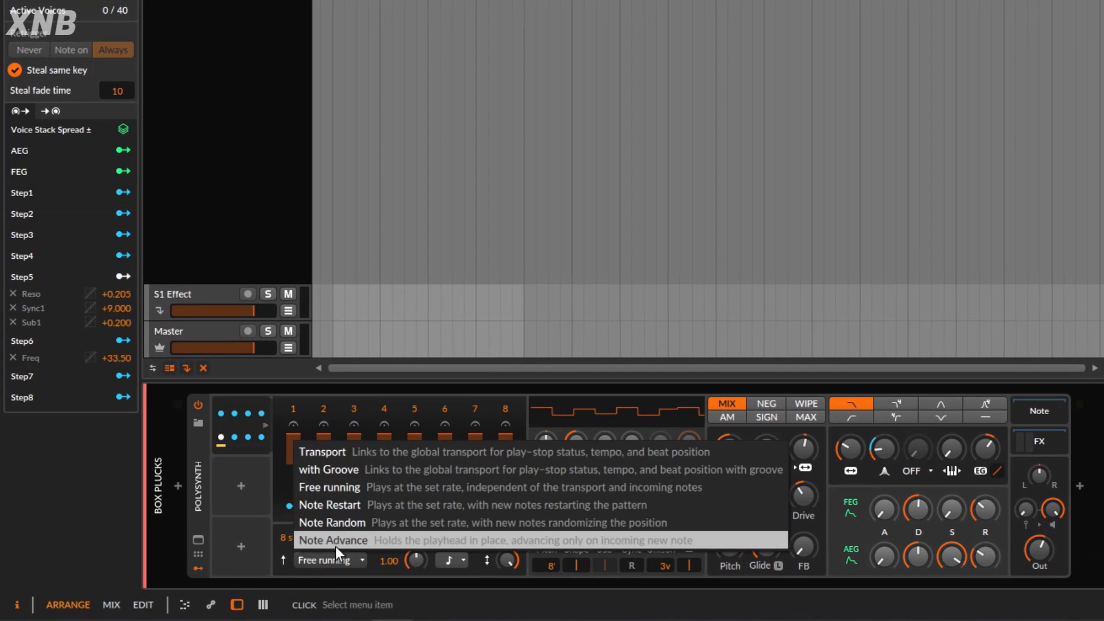
pyautogui.click(434, 507)
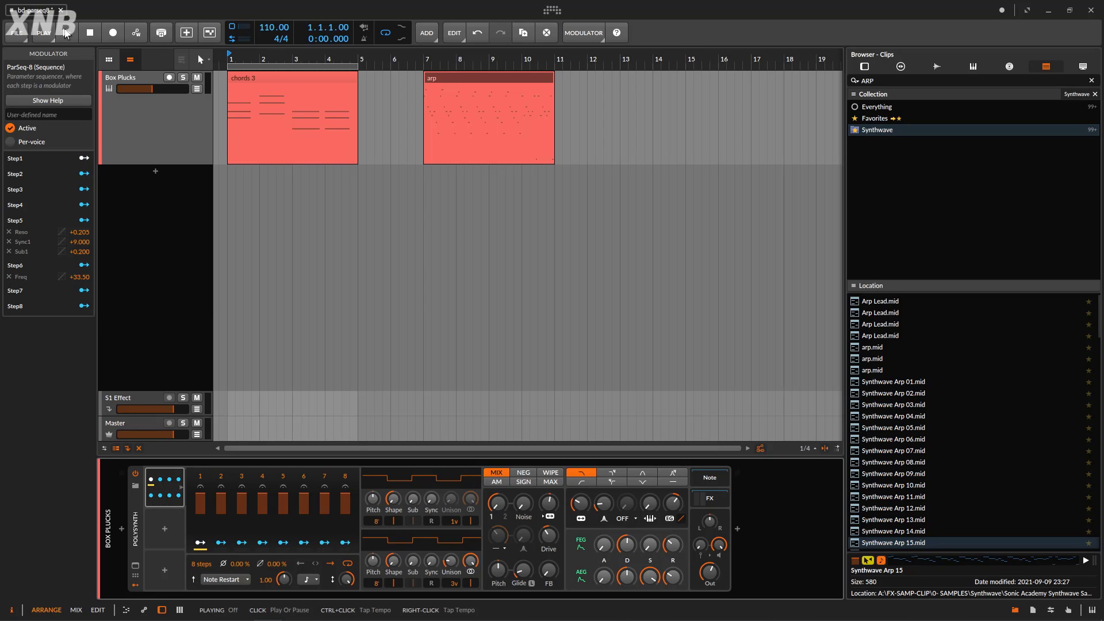
# Play the clip, try a Half note timebase on the ParSeq-8, and restart playback to hear each note reset the pattern
pyautogui.click(72, 33)
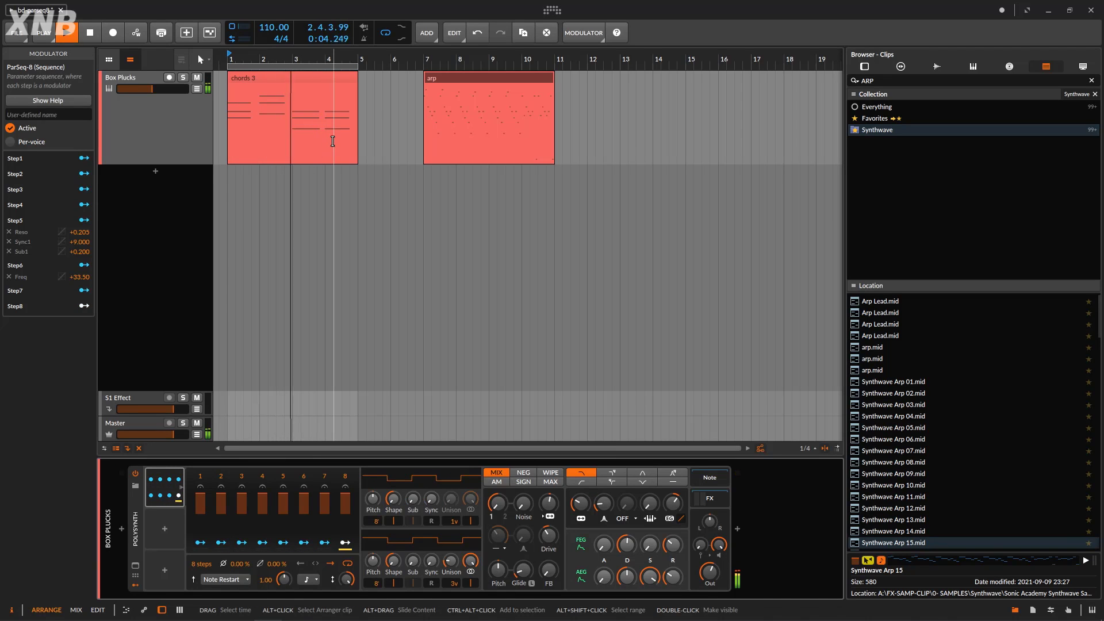
pyautogui.click(309, 580)
pyautogui.click(347, 373)
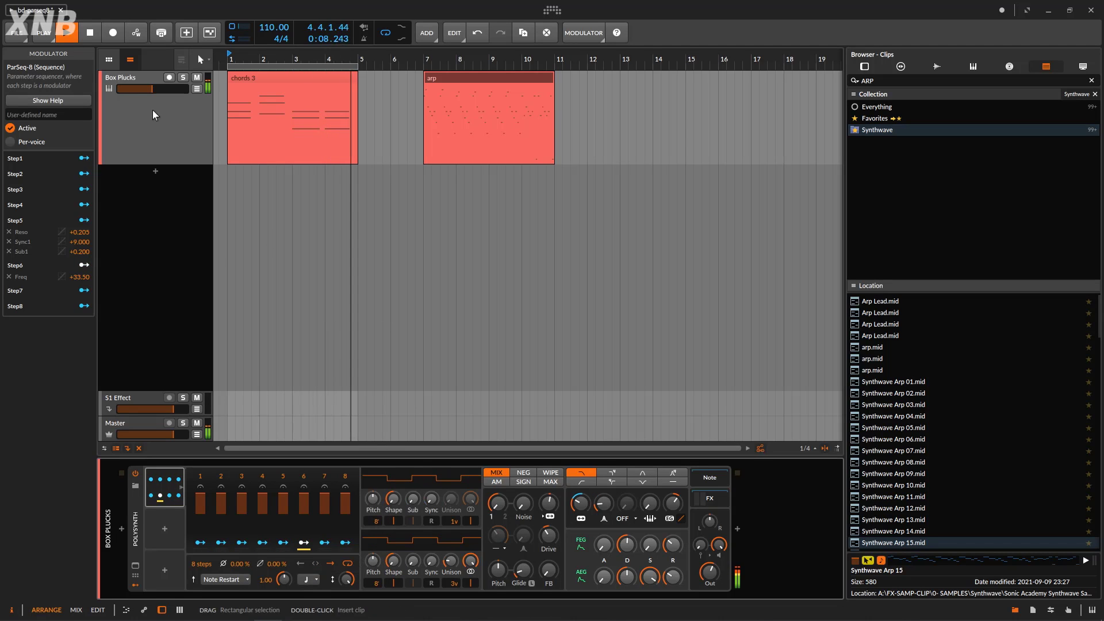
pyautogui.press('space')
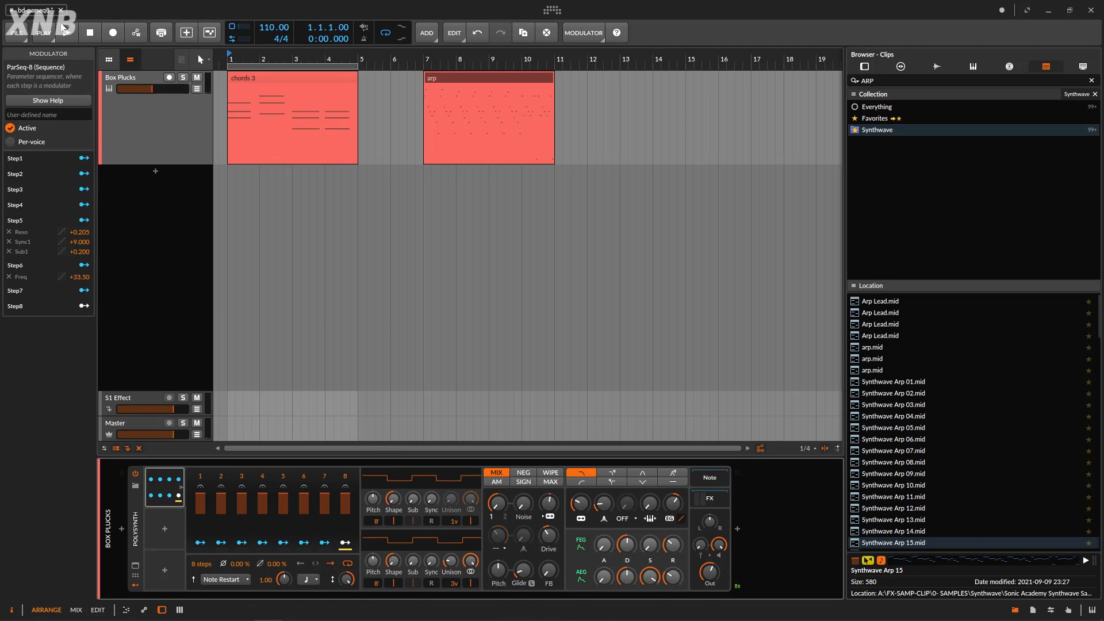
pyautogui.click(78, 30)
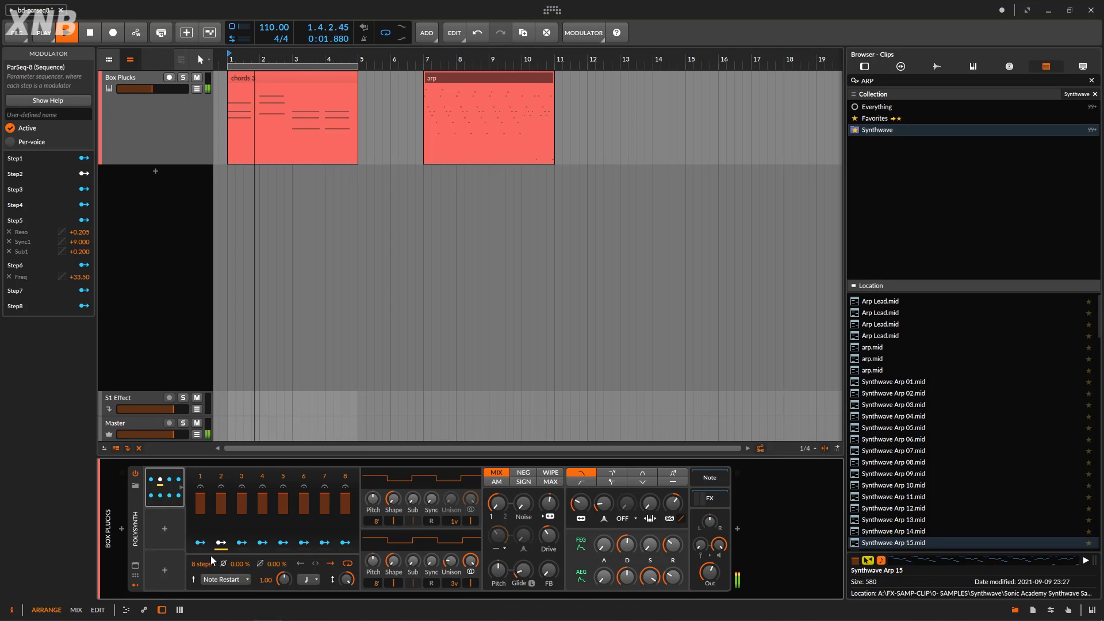
# Set the ParSeq-8 timebase to Quarter note and restart playback to audition it
pyautogui.click(309, 582)
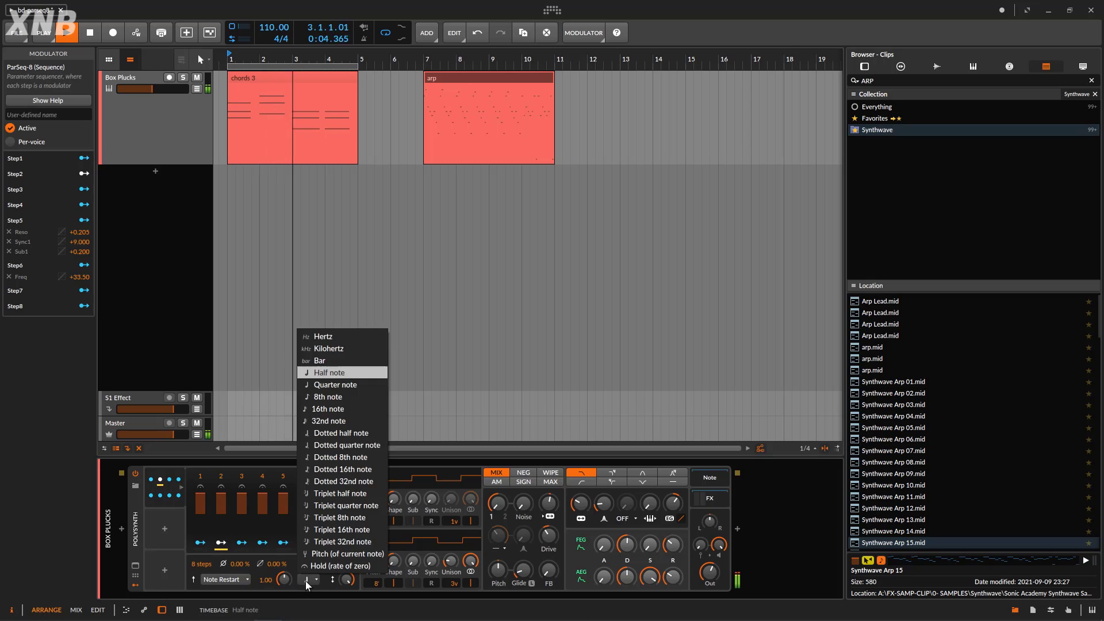
pyautogui.click(345, 386)
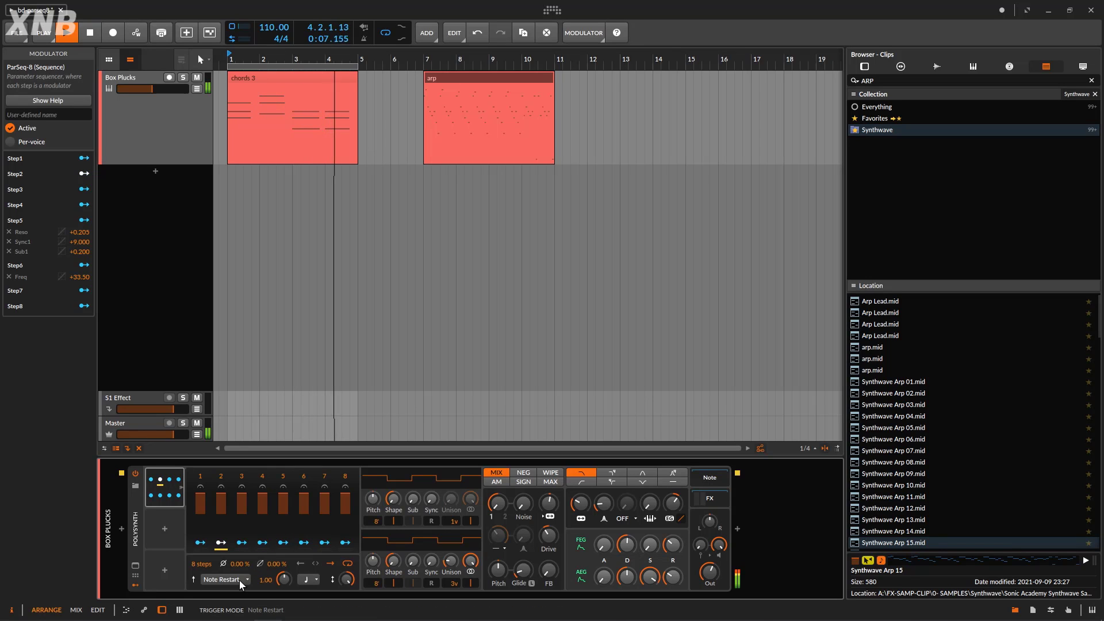
pyautogui.press('space')
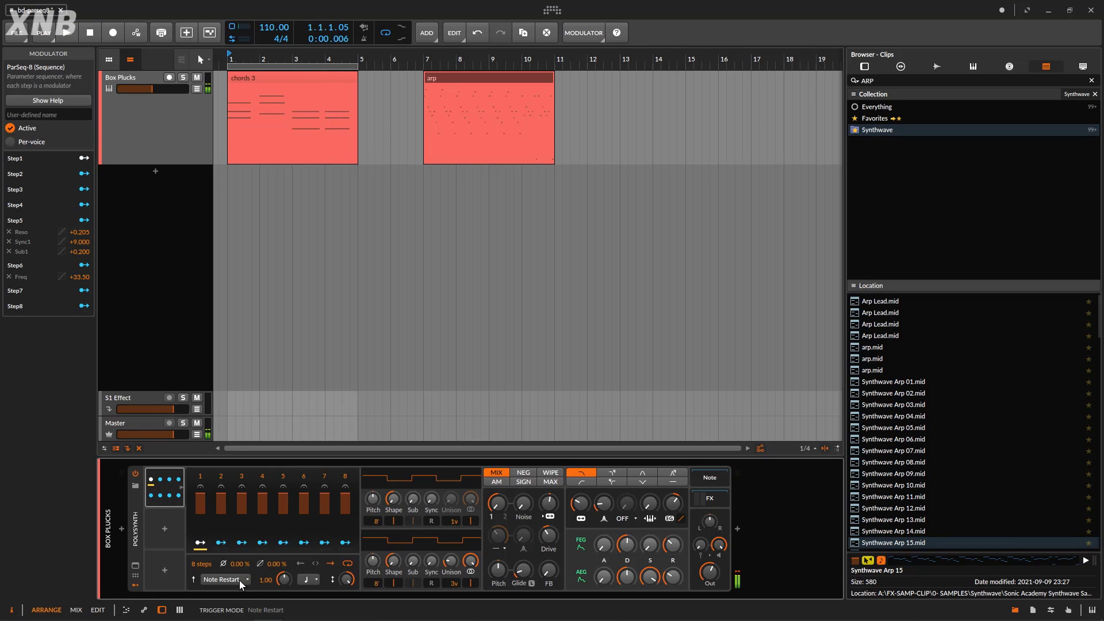
# Change the ParSeq-8 trigger mode to Note Random
pyautogui.click(241, 579)
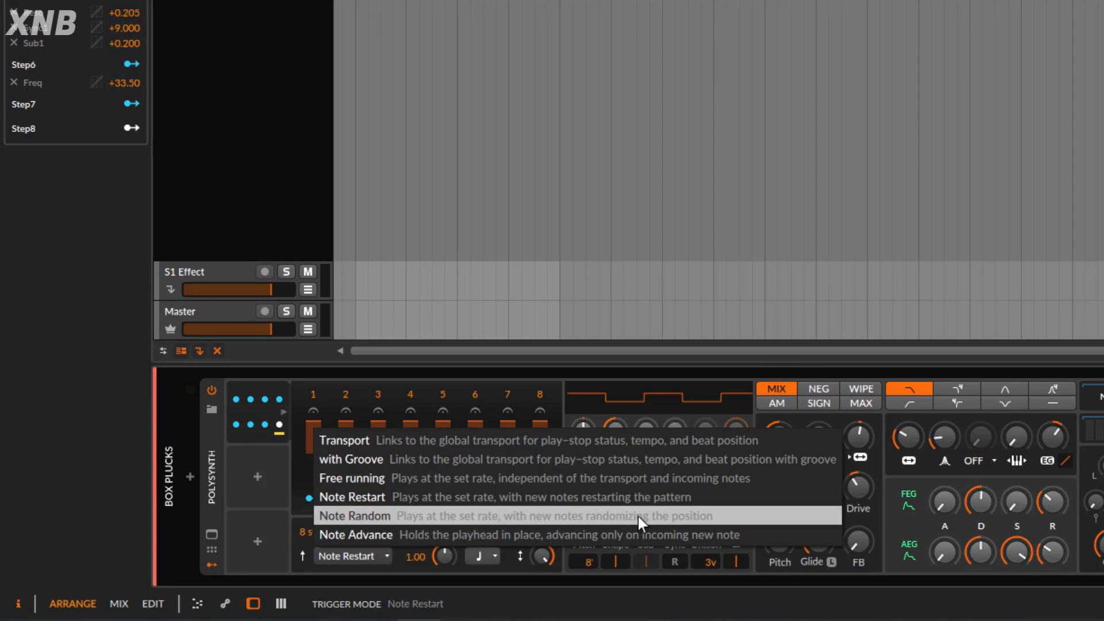
pyautogui.click(370, 514)
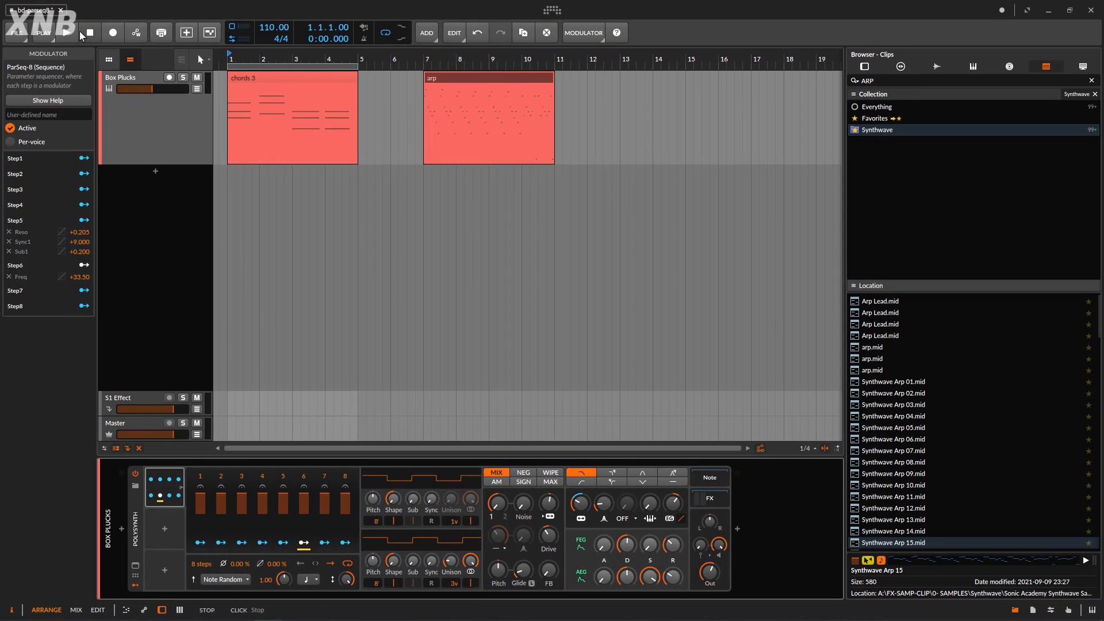
# Play the chords 3 clip to audition the Note Random trigger mode, and change the ParSeq-8 trigger mode to Note Advance
pyautogui.click(79, 35)
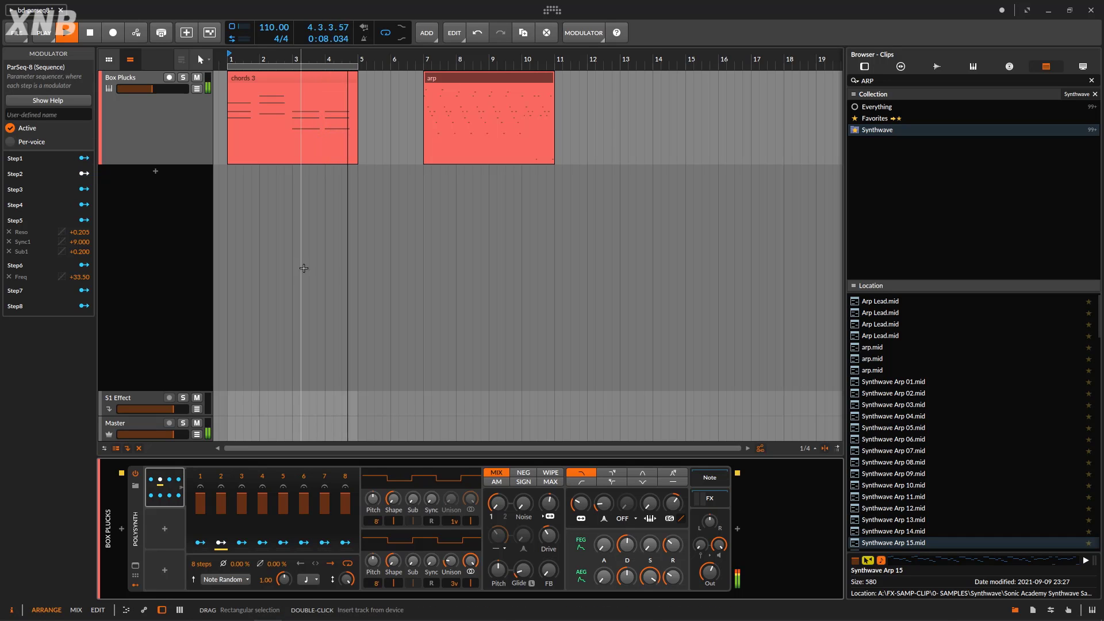
pyautogui.moveTo(214, 599)
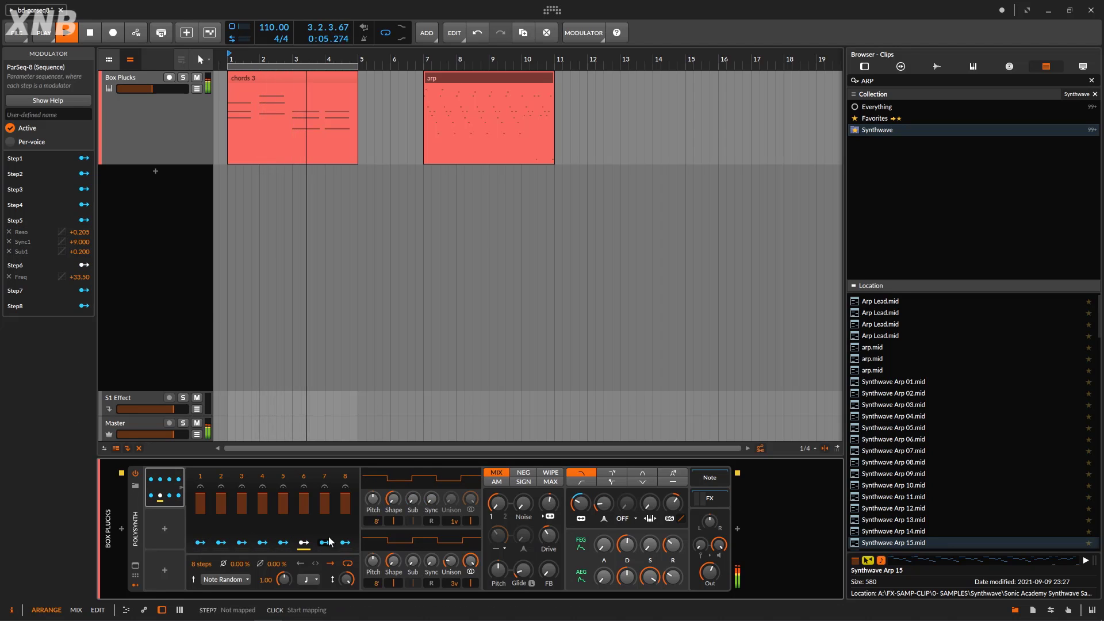
pyautogui.click(230, 581)
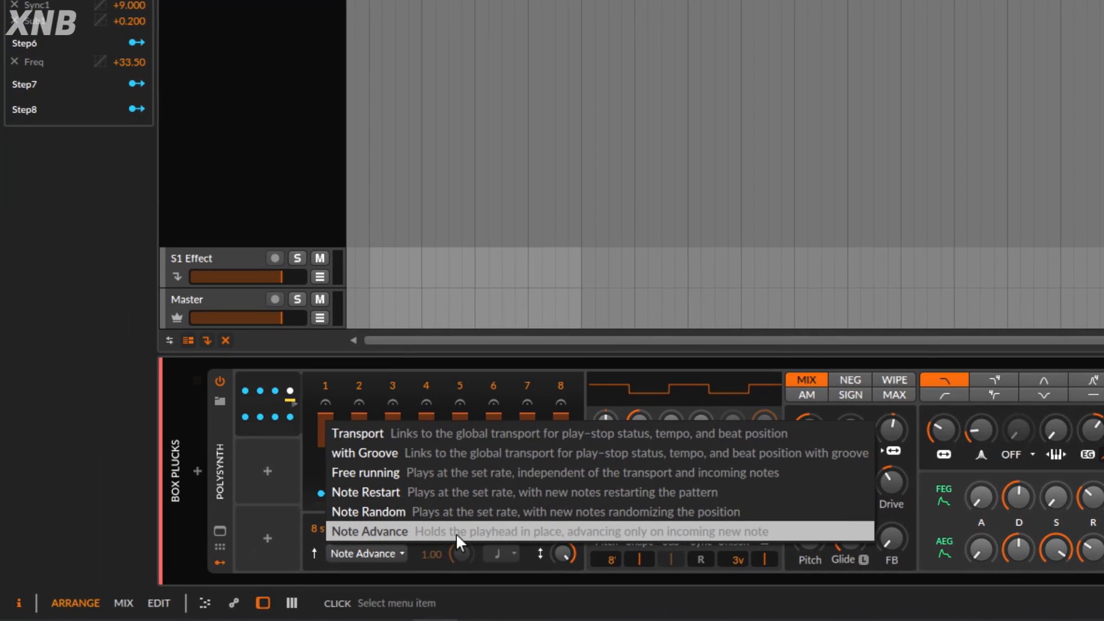
pyautogui.click(455, 533)
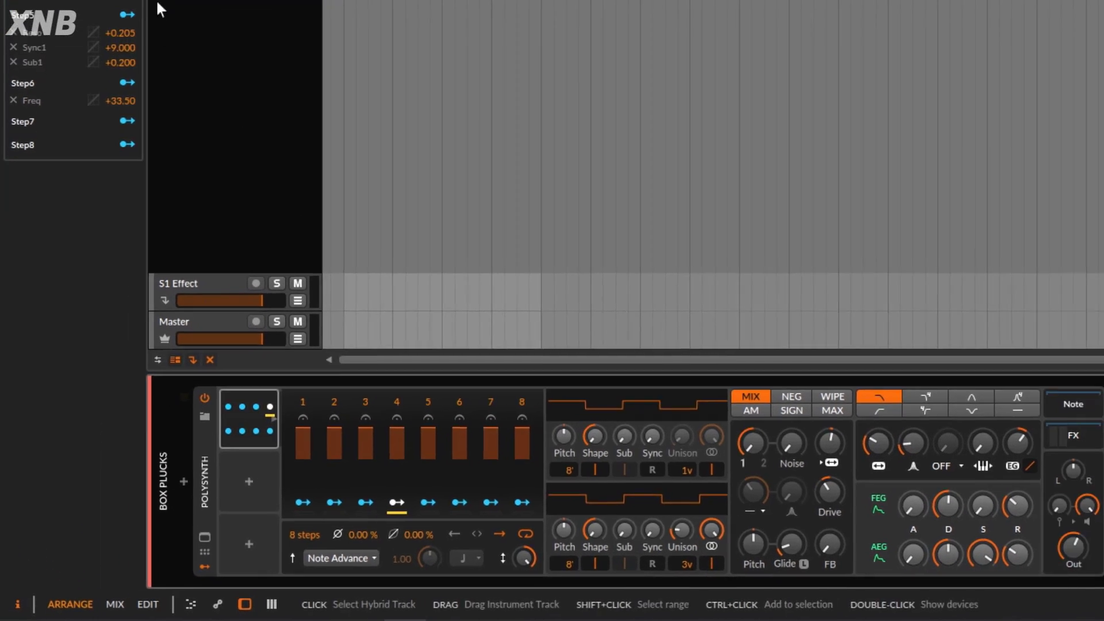
# Play the chords 3 clip to hear each new note advance the ParSeq-8 steps, and stop playback
pyautogui.click(89, 32)
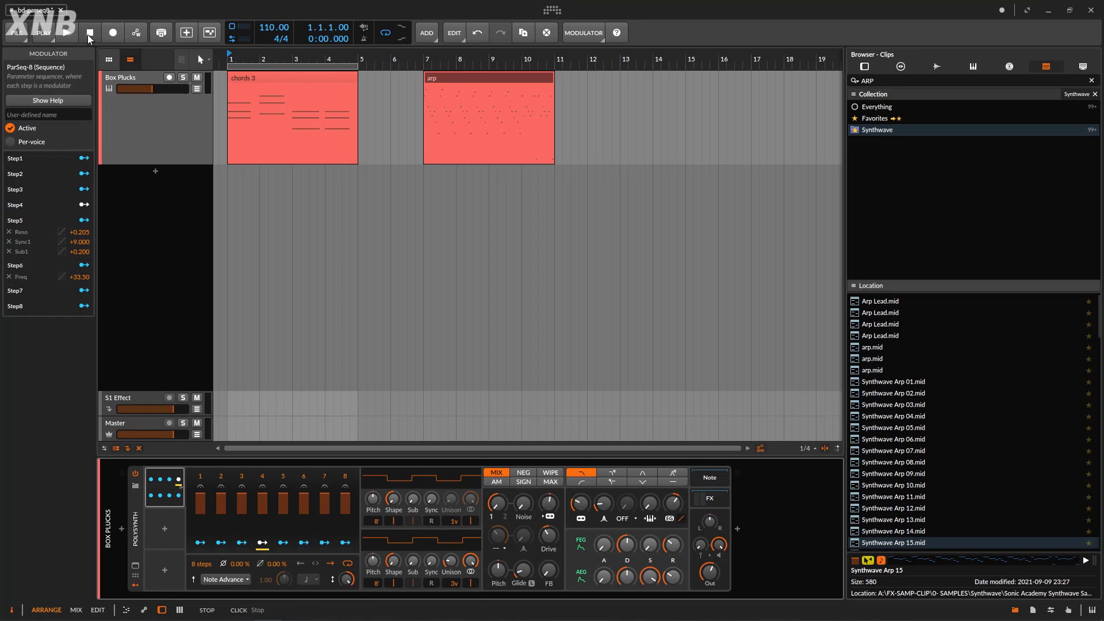
pyautogui.click(67, 33)
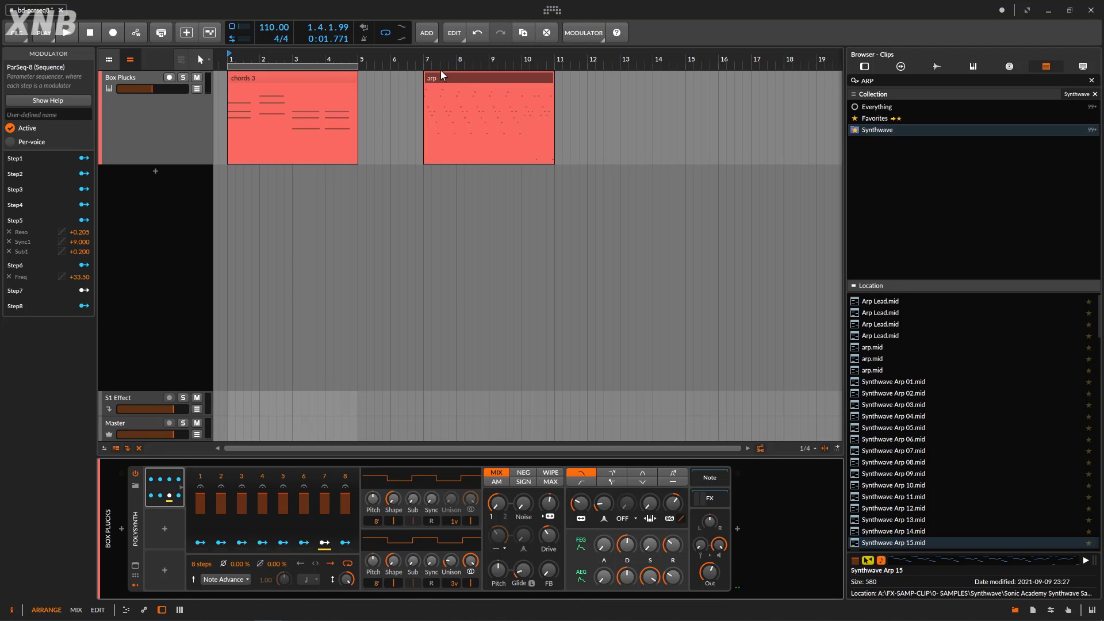
pyautogui.press('space')
# Move the chords 3 clip to bar 12 and the arp clip to bar 1, and play the arp with Note Advance
pyautogui.moveTo(339, 74); pyautogui.dragTo(696, 89)
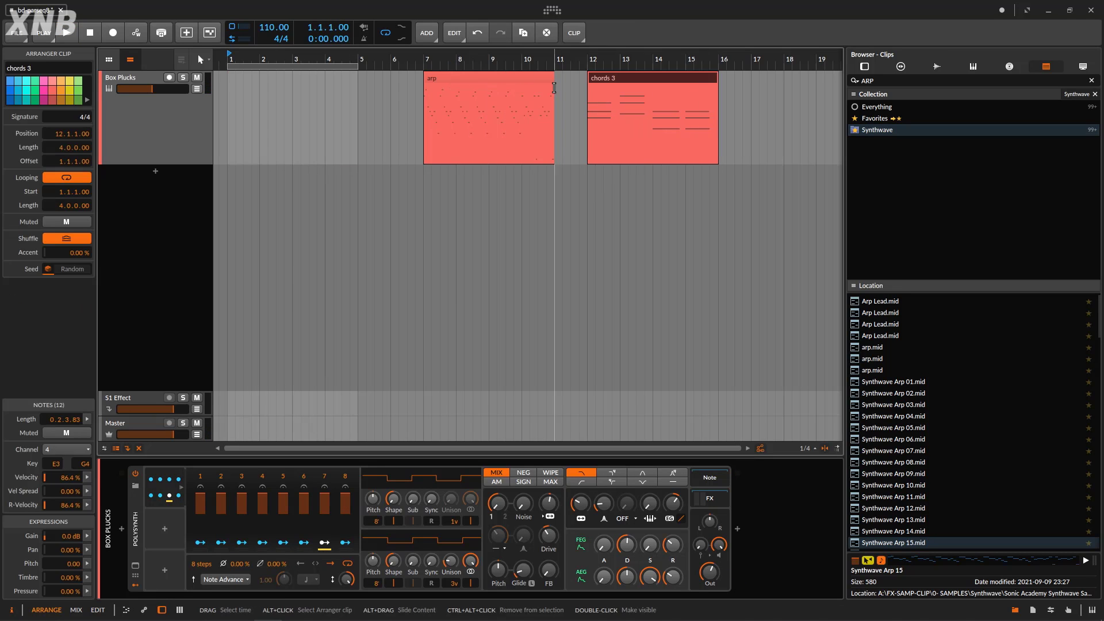
pyautogui.moveTo(532, 80); pyautogui.dragTo(219, 80)
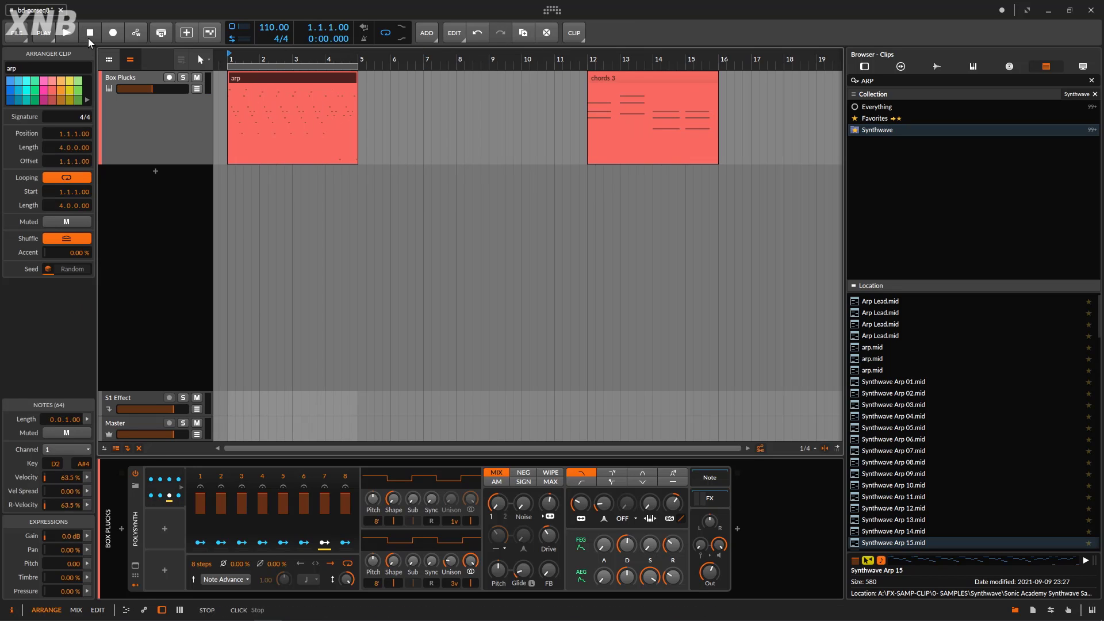
pyautogui.click(66, 32)
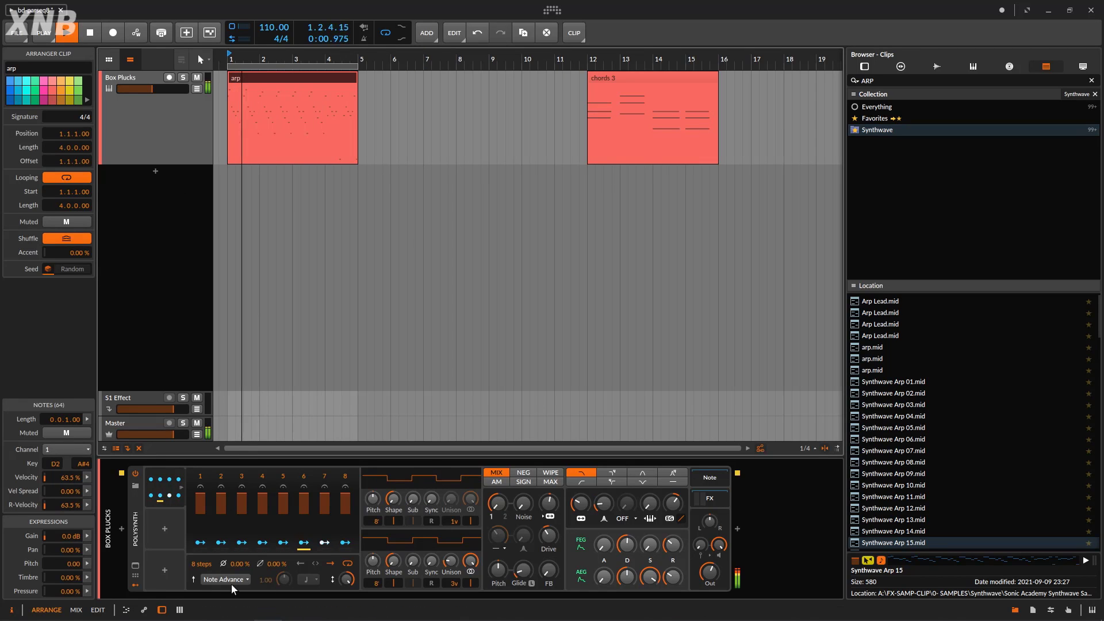
pyautogui.moveTo(277, 59); pyautogui.dragTo(371, 62)
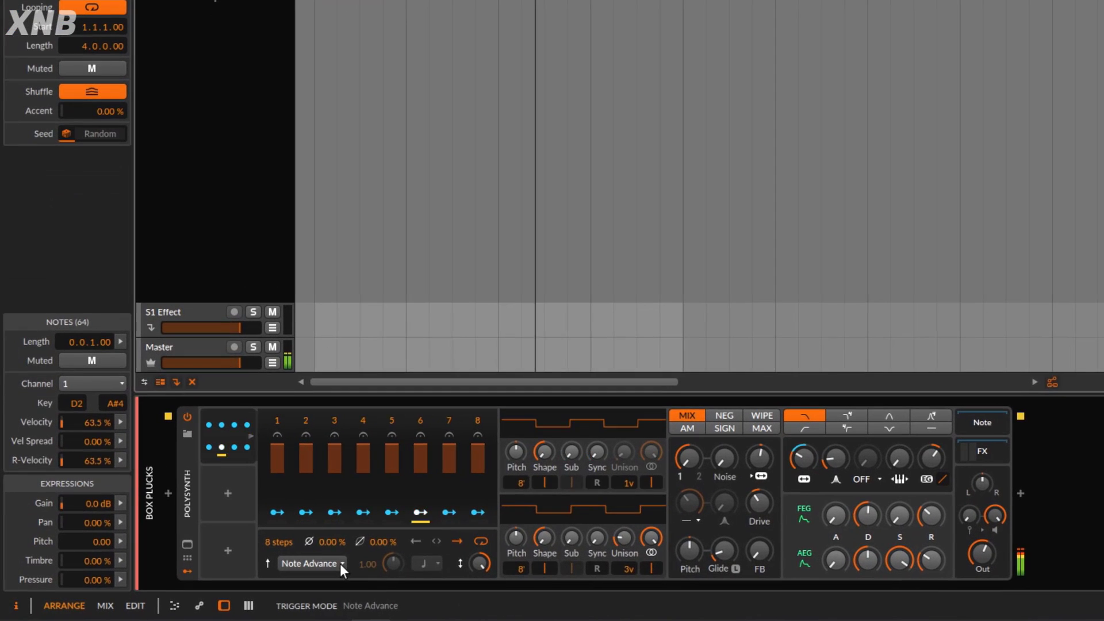
# Try the Transport trigger mode on the ParSeq-8 during playback and return it to Note Advance
pyautogui.click(318, 568)
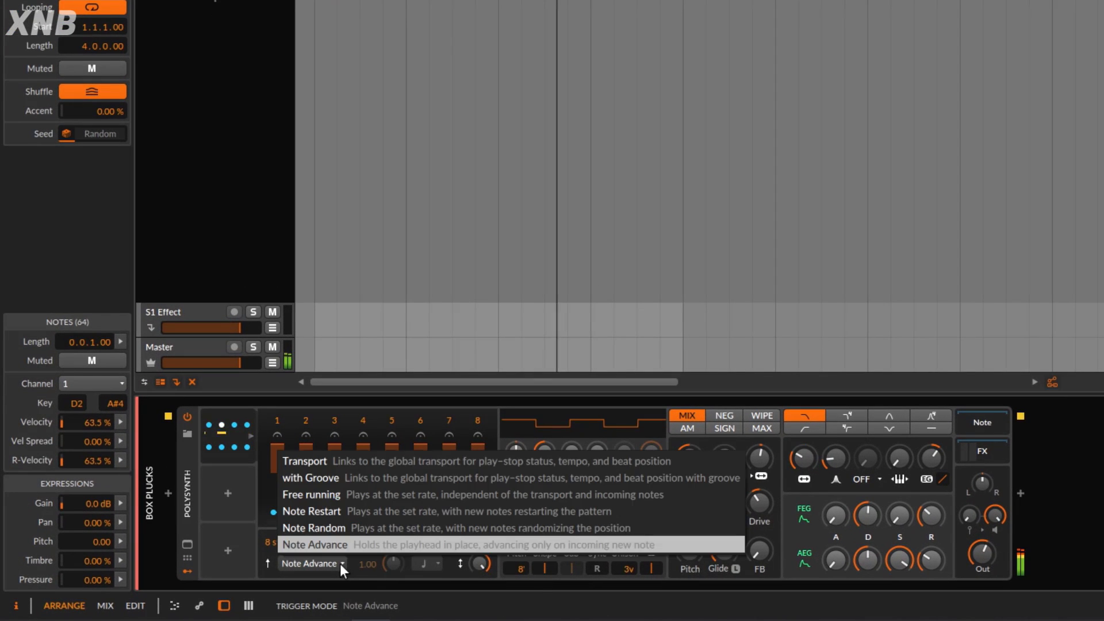
pyautogui.click(339, 463)
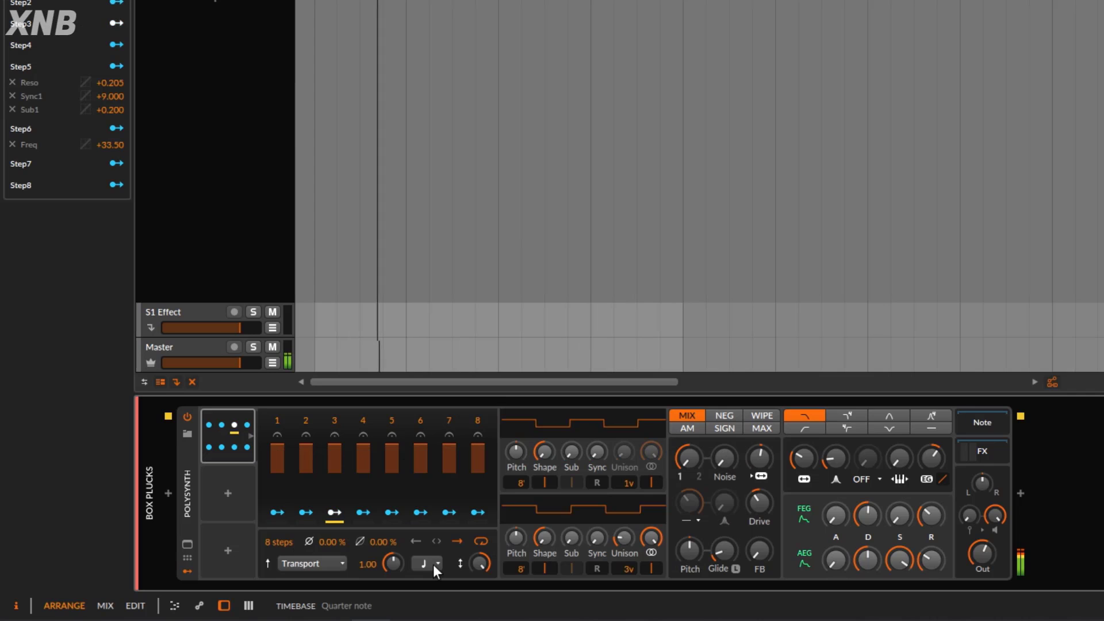
pyautogui.click(315, 564)
pyautogui.click(325, 544)
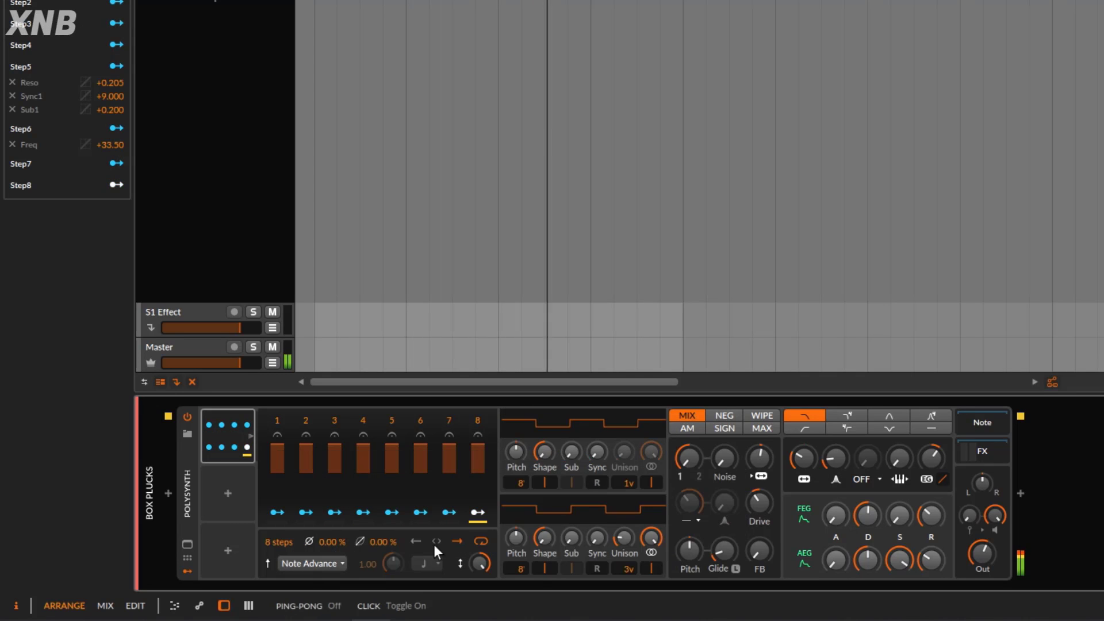
# Set the ParSeq-8 trigger mode to Transport and start playback of the arp clip
pyautogui.click(339, 563)
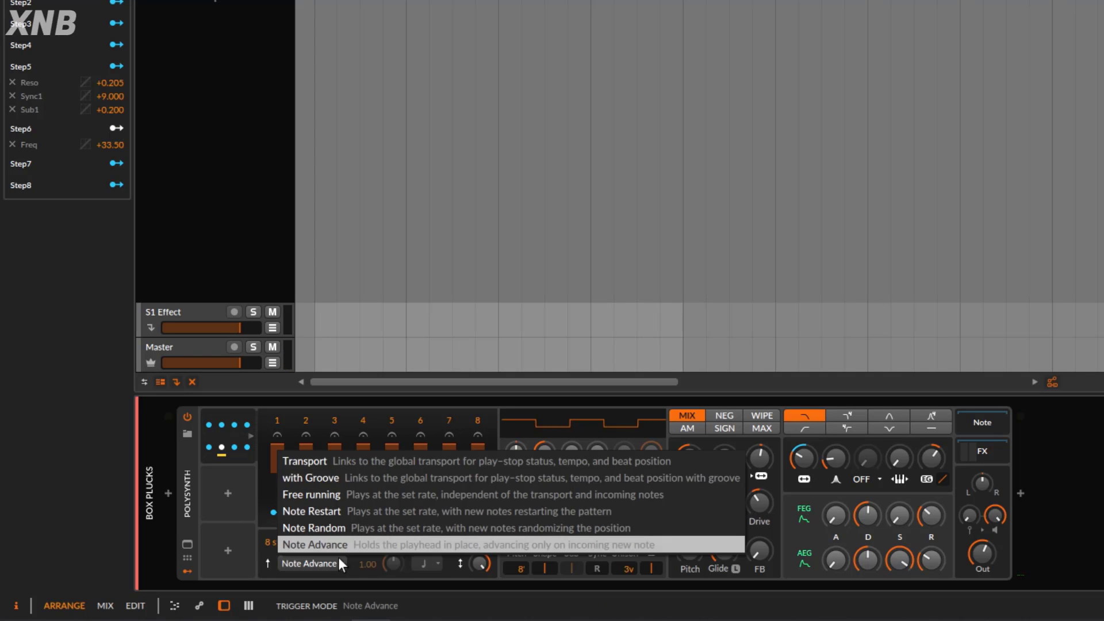
pyautogui.click(339, 461)
pyautogui.press('space')
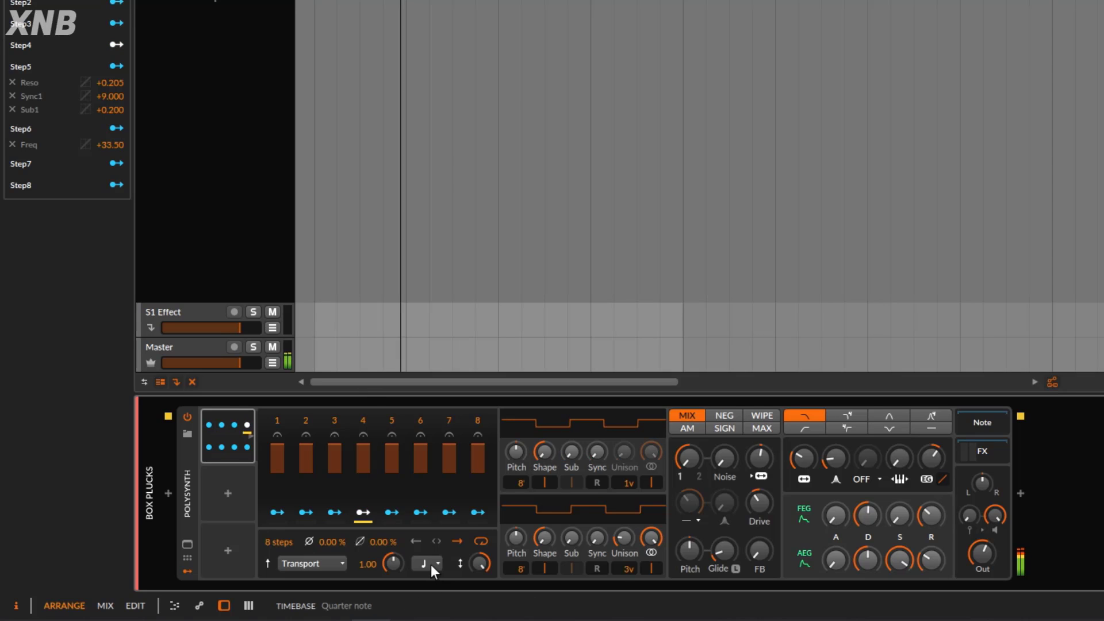
# Remove the Reso, Sync1 and Sub1 mappings from Step5 and the Freq mapping from Step6
pyautogui.click(11, 81)
pyautogui.click(11, 81)
pyautogui.click(12, 82)
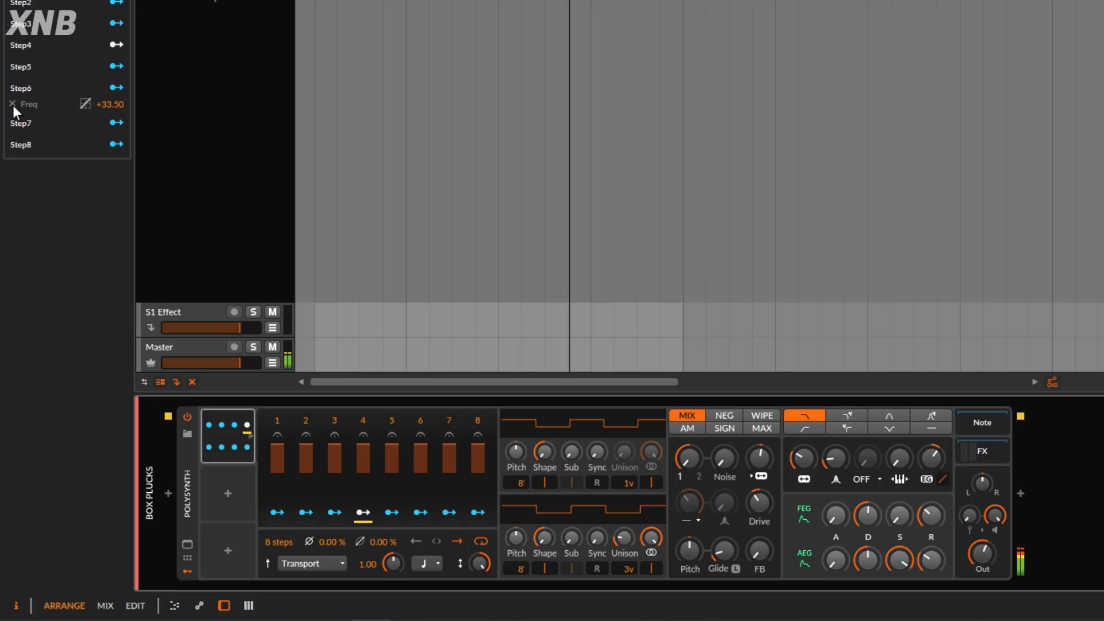
pyautogui.click(12, 104)
# Try an 8th note timebase on the ParSeq-8, and change the timebase to 16th note
pyautogui.click(434, 565)
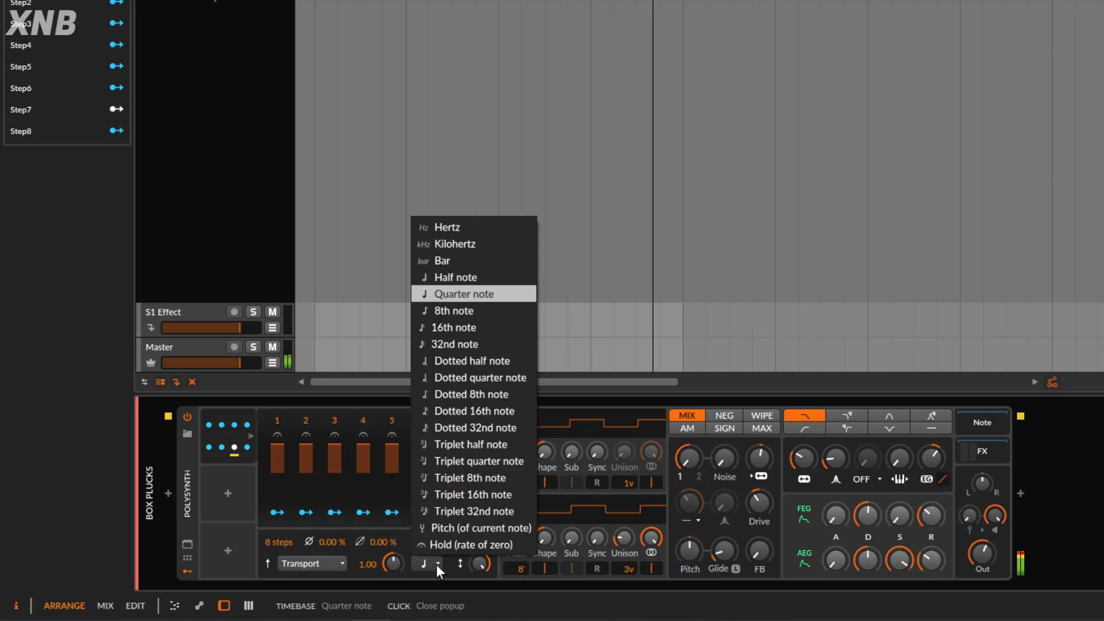
pyautogui.click(462, 315)
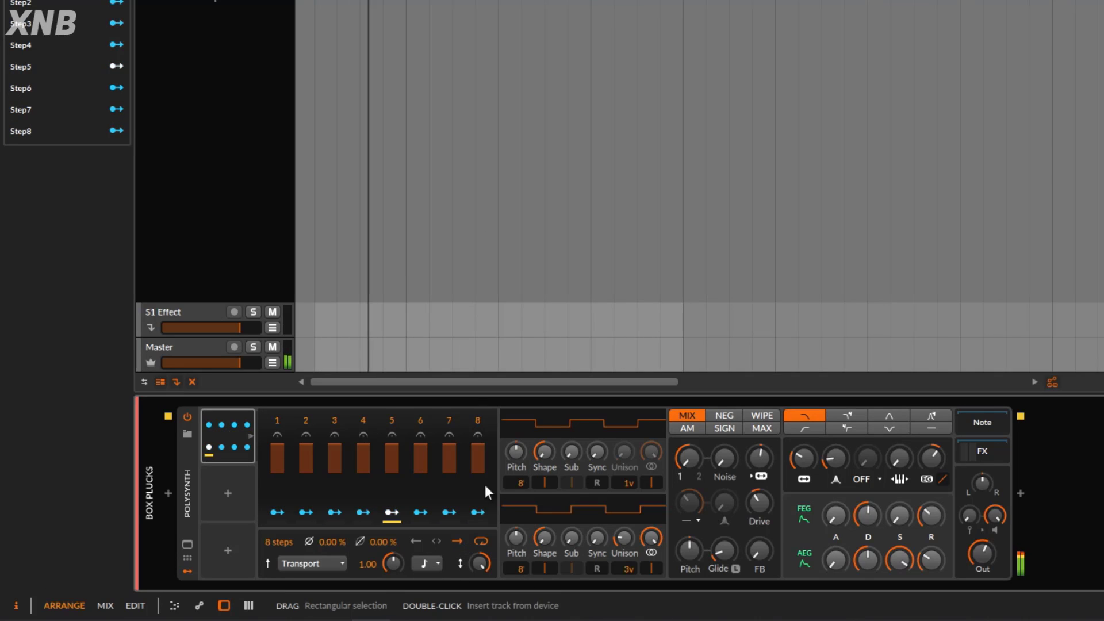
pyautogui.click(433, 564)
pyautogui.click(460, 308)
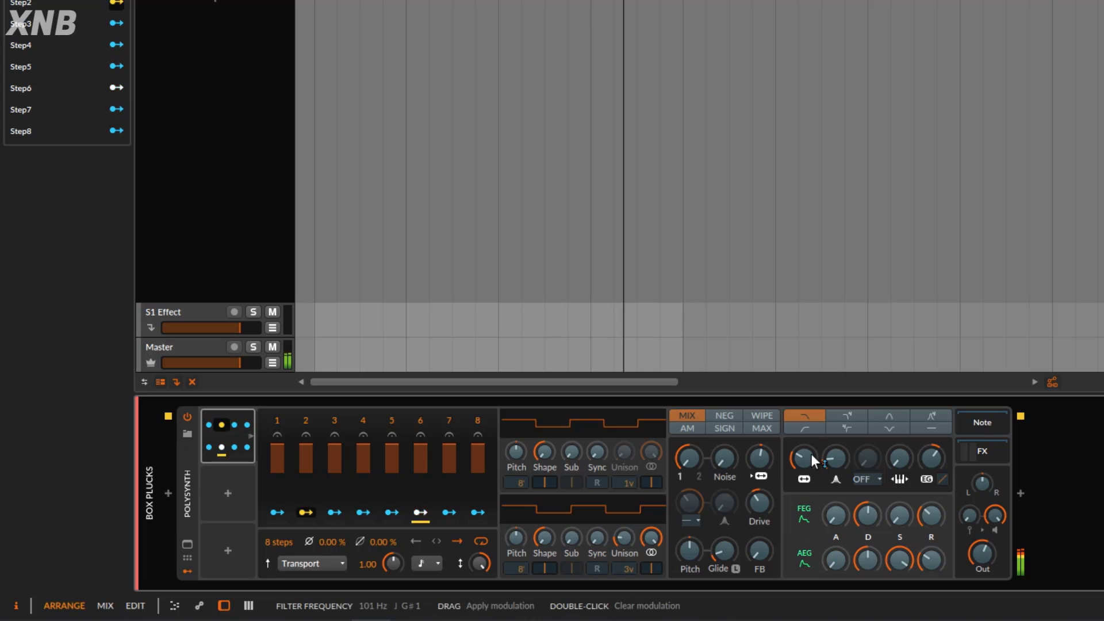
# Map Step2 through Step8 to the filter frequency at +18.50, +31.50, +40.50, +14.00, +19.50, +36.00 and +31.50 respectively
pyautogui.moveTo(792, 460); pyautogui.dragTo(793, 449)
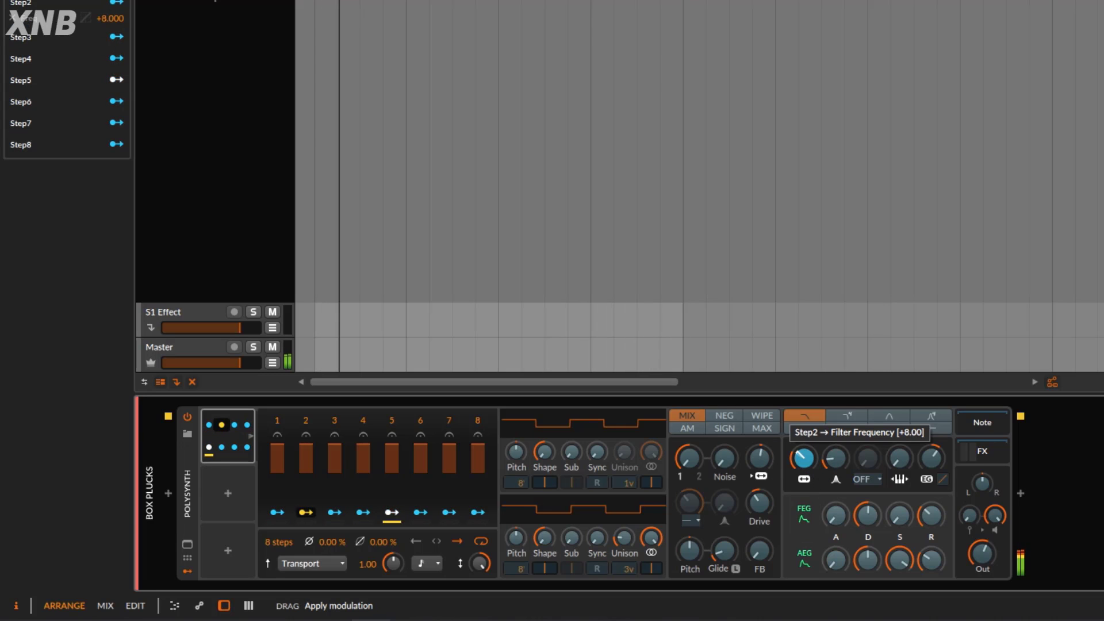
pyautogui.click(334, 512)
pyautogui.moveTo(803, 458)
pyautogui.mouseDown()
pyautogui.moveTo(793, 443)
pyautogui.moveTo(803, 455)
pyautogui.moveTo(802, 438)
pyautogui.mouseUp()
pyautogui.click(392, 512)
pyautogui.click(420, 511)
pyautogui.click(449, 512)
pyautogui.click(481, 510)
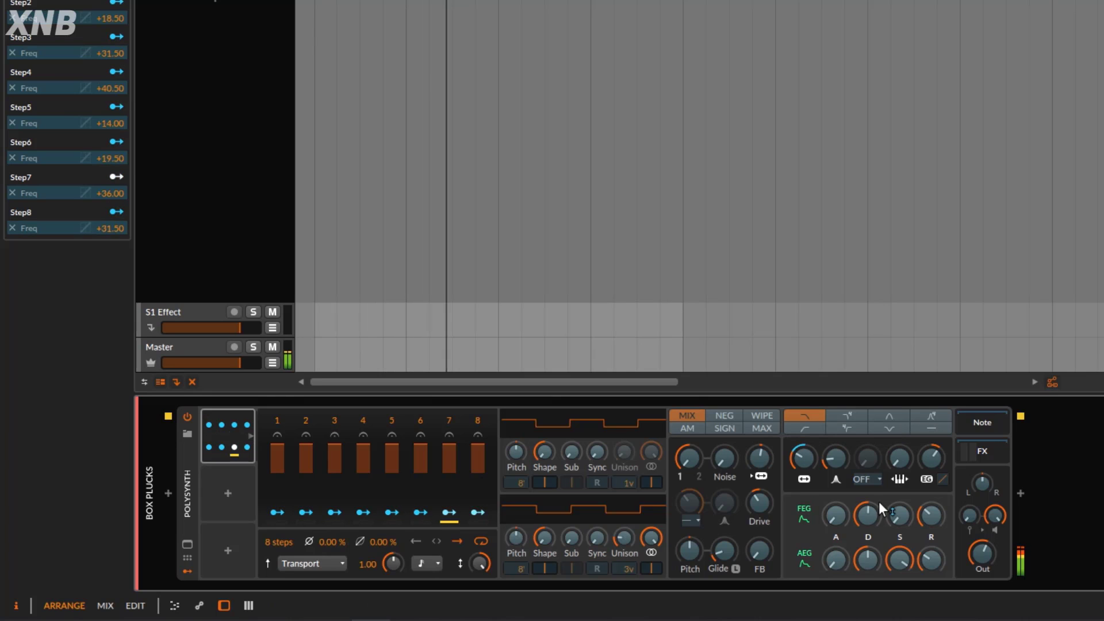
# Map the odd steps to the filter resonance: Step1 at +0.150, Step3 at +0.205, Step5 at +0.210 and Step7 at +0.205
pyautogui.moveTo(847, 464); pyautogui.dragTo(847, 459)
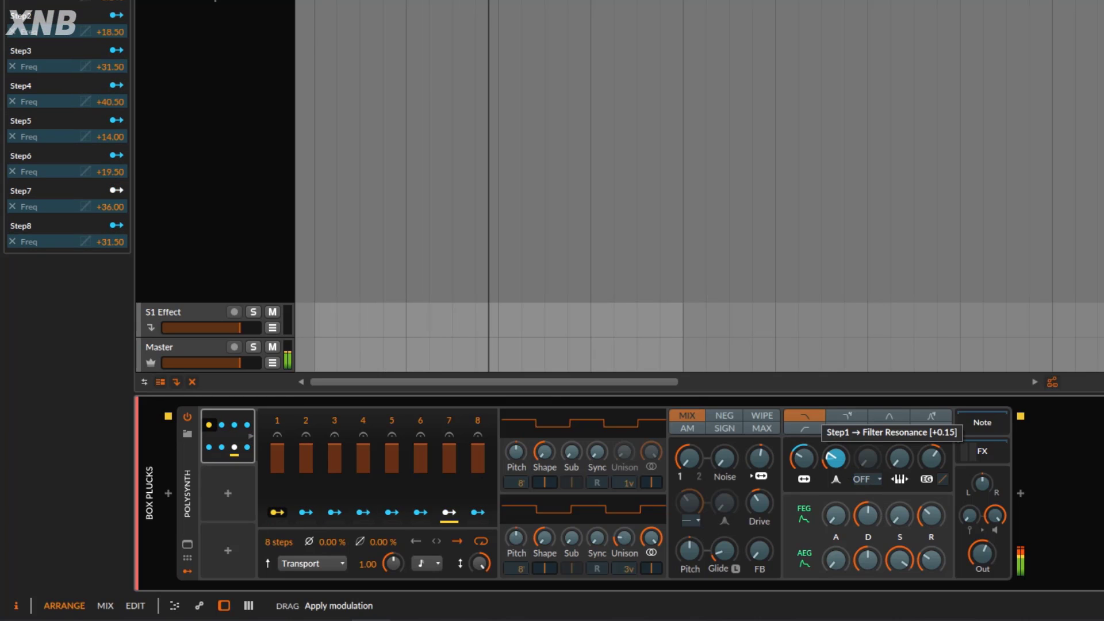
pyautogui.click(334, 512)
pyautogui.moveTo(835, 460); pyautogui.dragTo(835, 455)
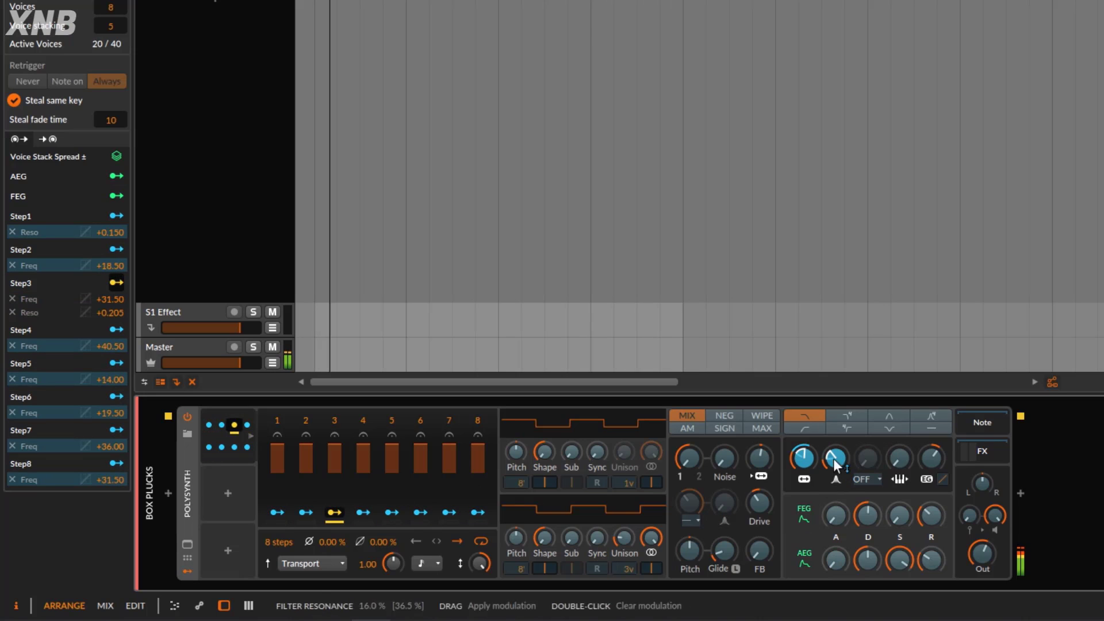
pyautogui.click(392, 512)
pyautogui.moveTo(835, 460); pyautogui.dragTo(836, 454)
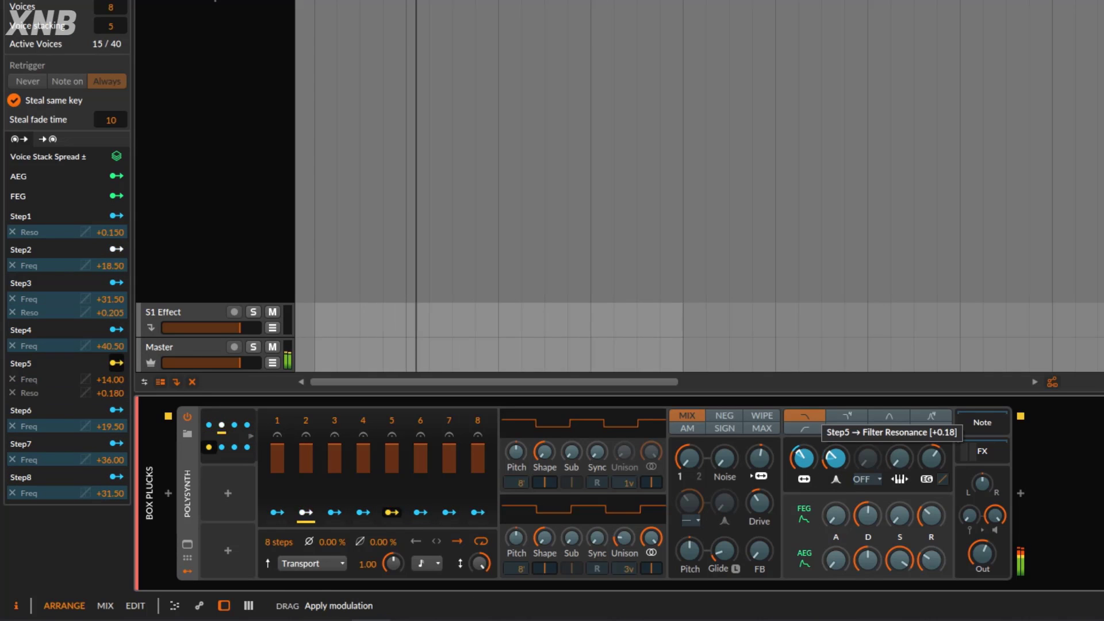
pyautogui.click(416, 514)
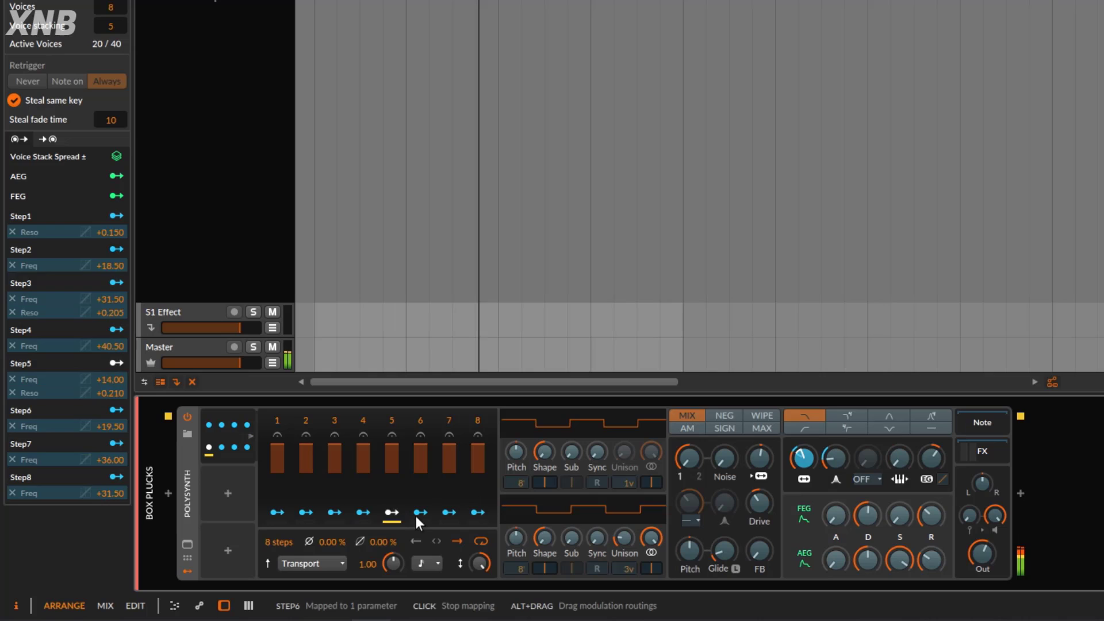
pyautogui.click(456, 517)
pyautogui.moveTo(835, 460); pyautogui.dragTo(835, 454)
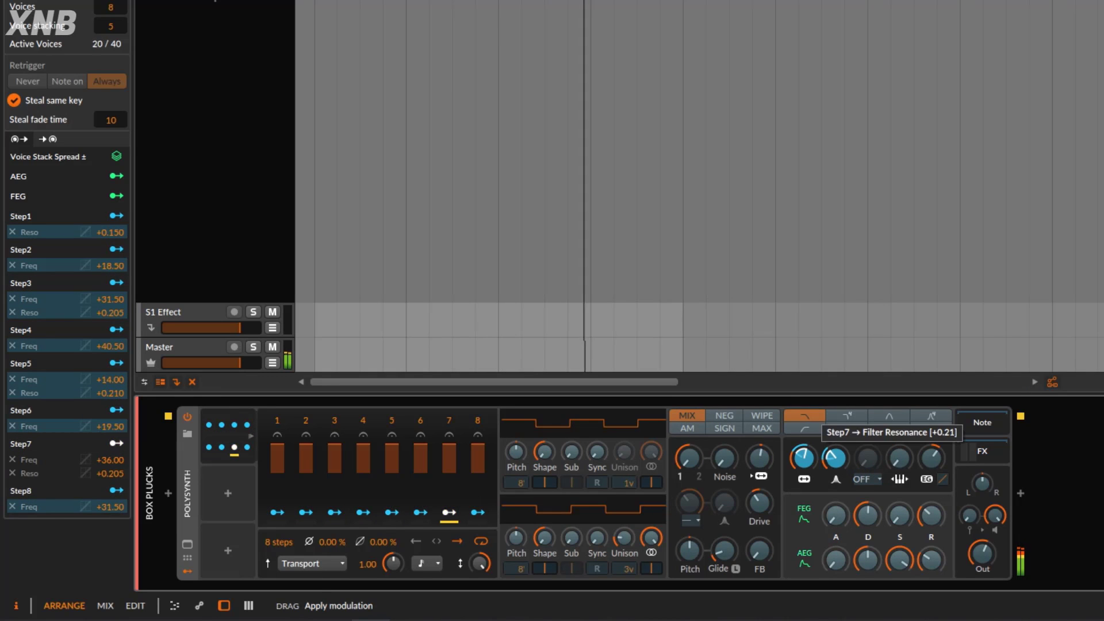
pyautogui.click(449, 512)
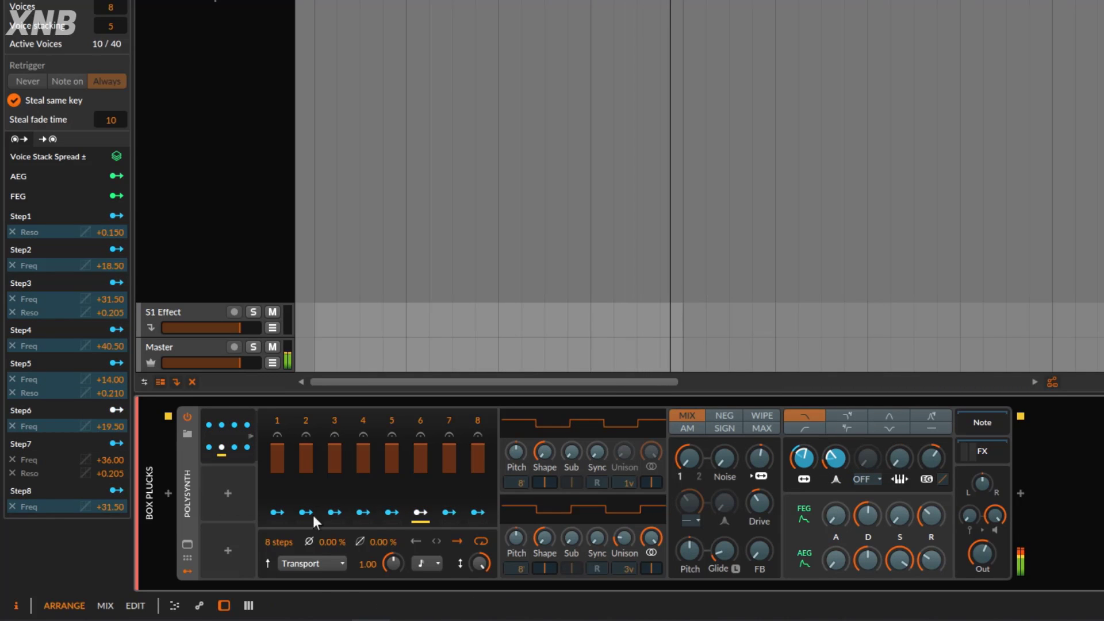
pyautogui.click(478, 513)
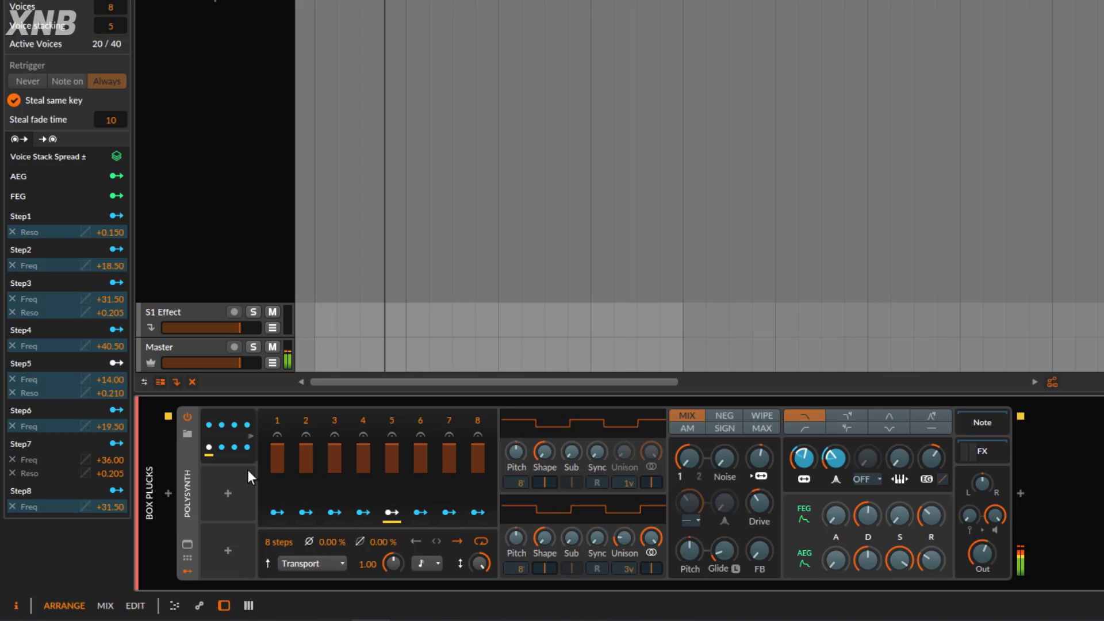
pyautogui.click(234, 446)
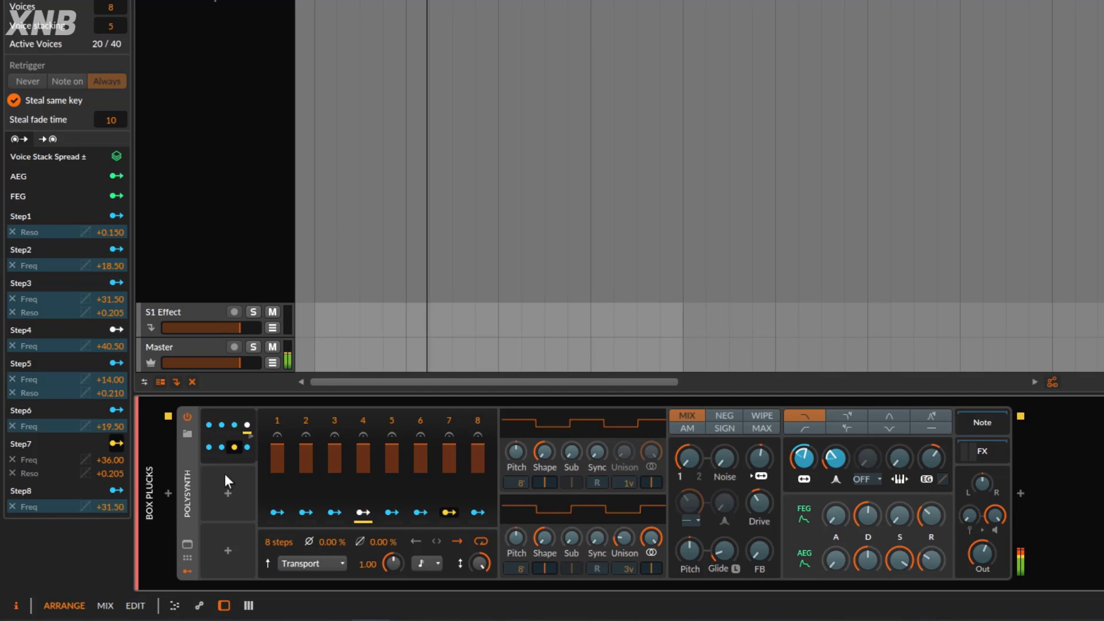
# Map Step1 to the first oscillator's sync at +8.400 and its unison at +0.139
pyautogui.click(277, 512)
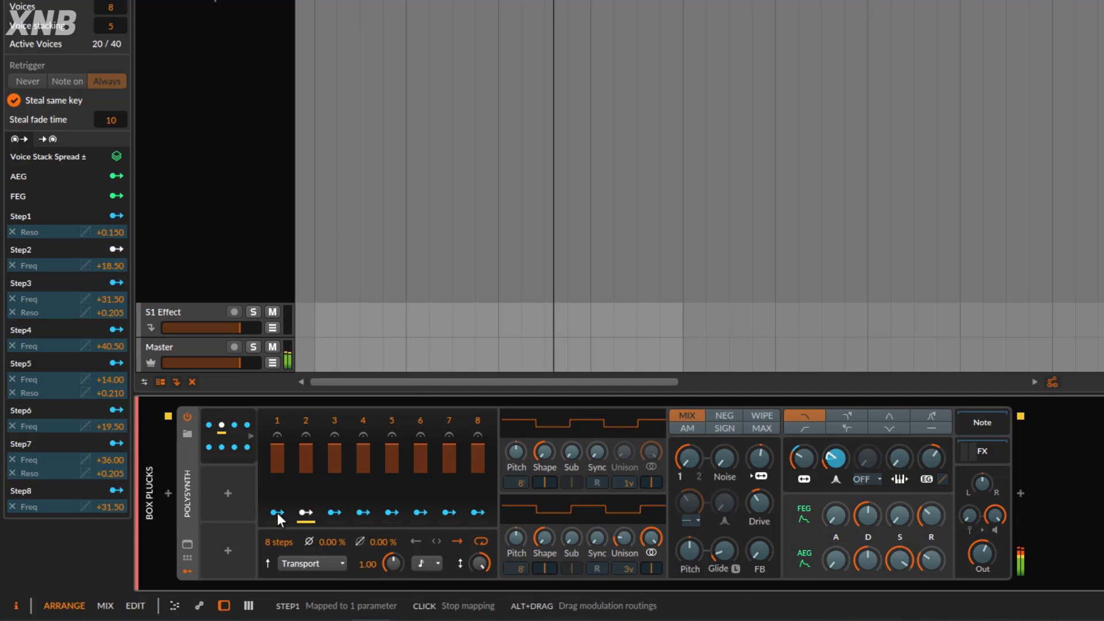
pyautogui.moveTo(593, 458); pyautogui.dragTo(592, 441)
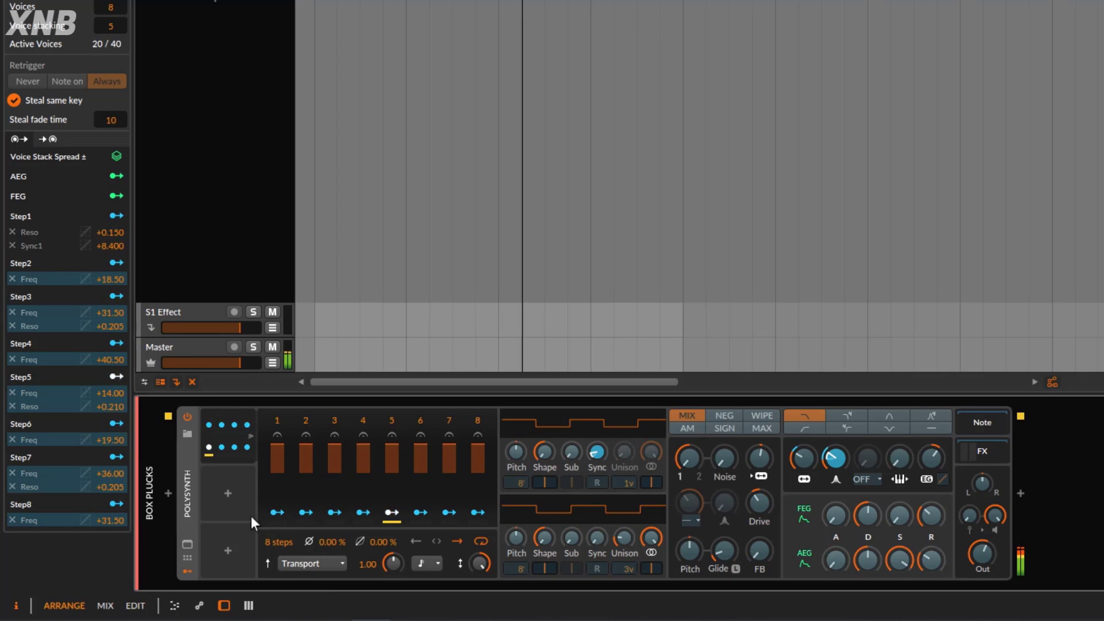
pyautogui.click(278, 516)
pyautogui.moveTo(632, 482); pyautogui.dragTo(613, 443)
pyautogui.click(276, 513)
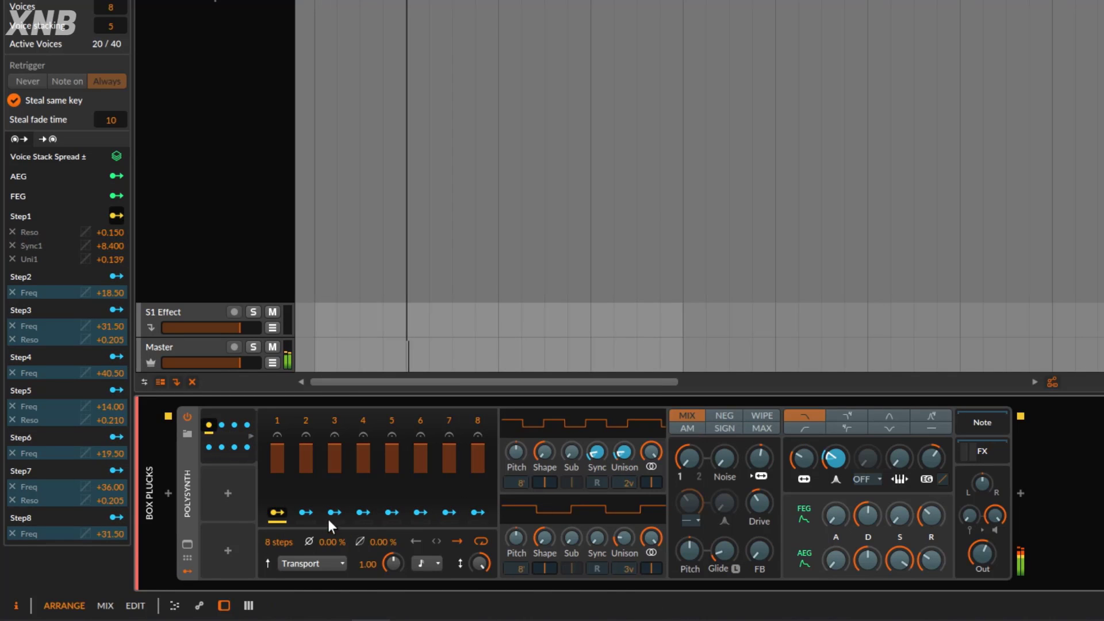
# Map Step3 to the first oscillator's sync at +9.300 and its unison at +0.060
pyautogui.click(341, 513)
pyautogui.click(597, 452)
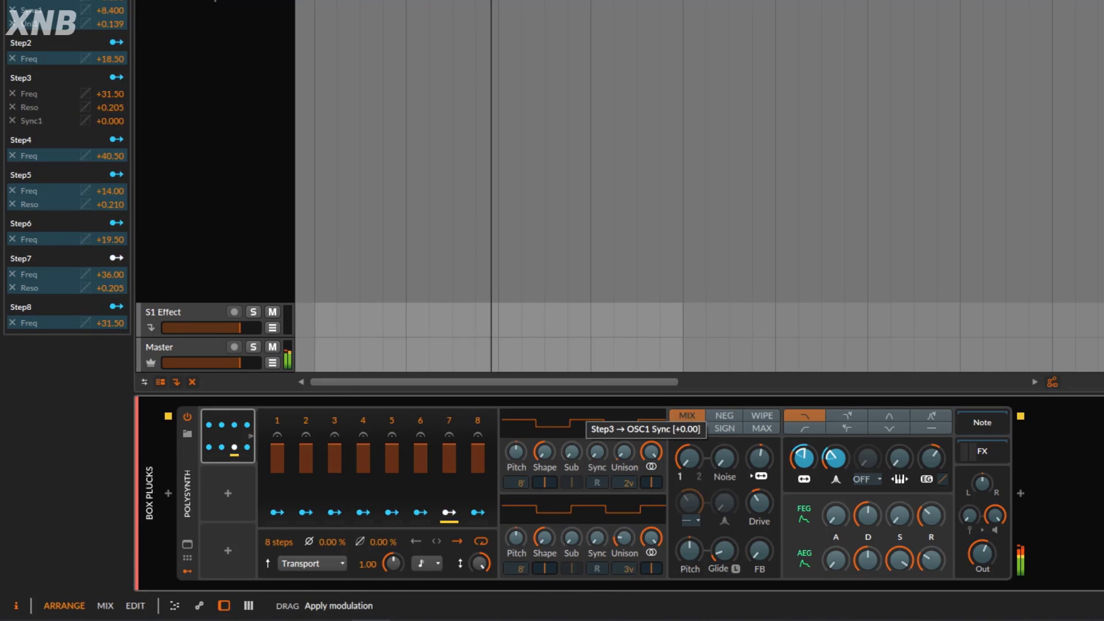
pyautogui.moveTo(624, 452); pyautogui.dragTo(602, 446)
# Map the first oscillator's sync and unison to Step5 at +10.20 and +0.023, and to Step7 at +13.80 and +0.085
pyautogui.click(393, 512)
pyautogui.click(624, 452)
pyautogui.click(449, 512)
pyautogui.click(420, 511)
pyautogui.click(362, 512)
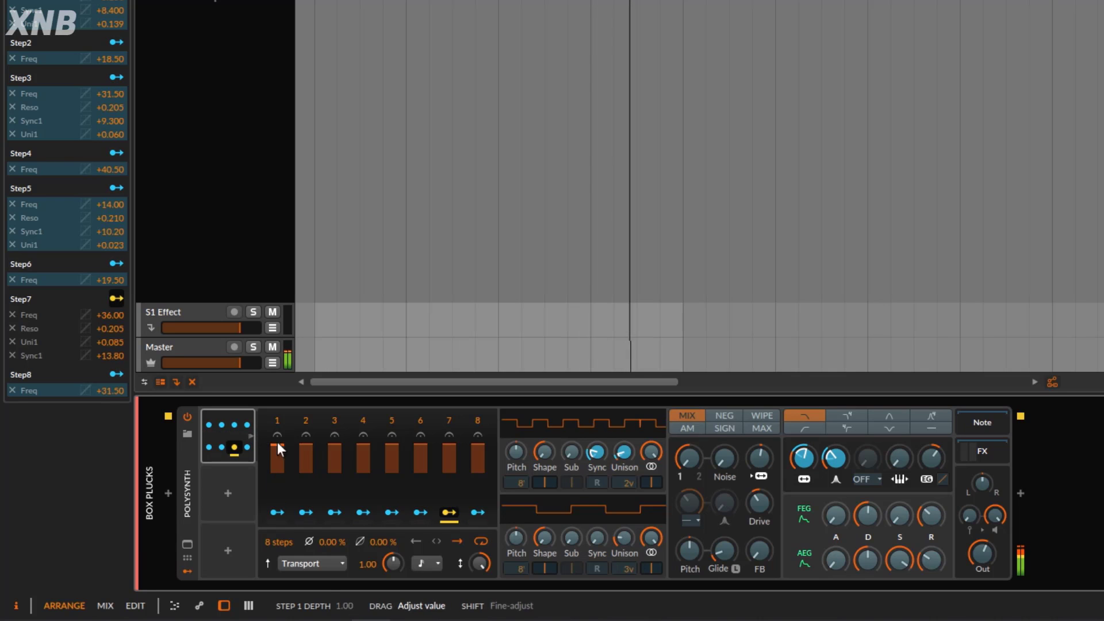
pyautogui.click(334, 512)
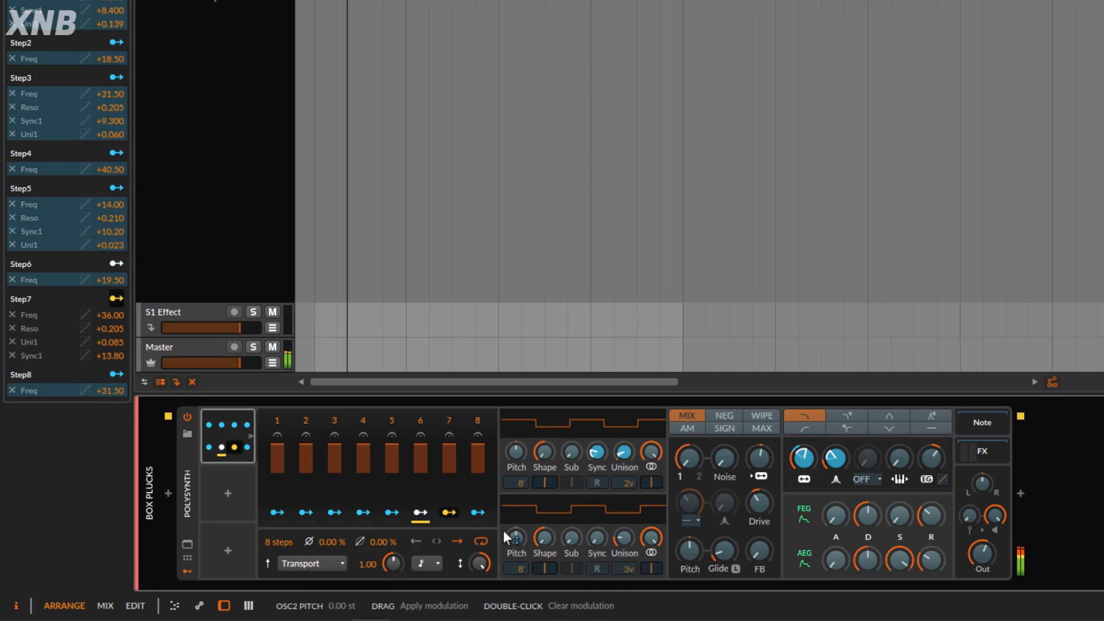
# Finish the Step7 mapping, show the Polysynth's FX chain with Delay-2 and Reverb, and hide the clip browser
pyautogui.click(443, 512)
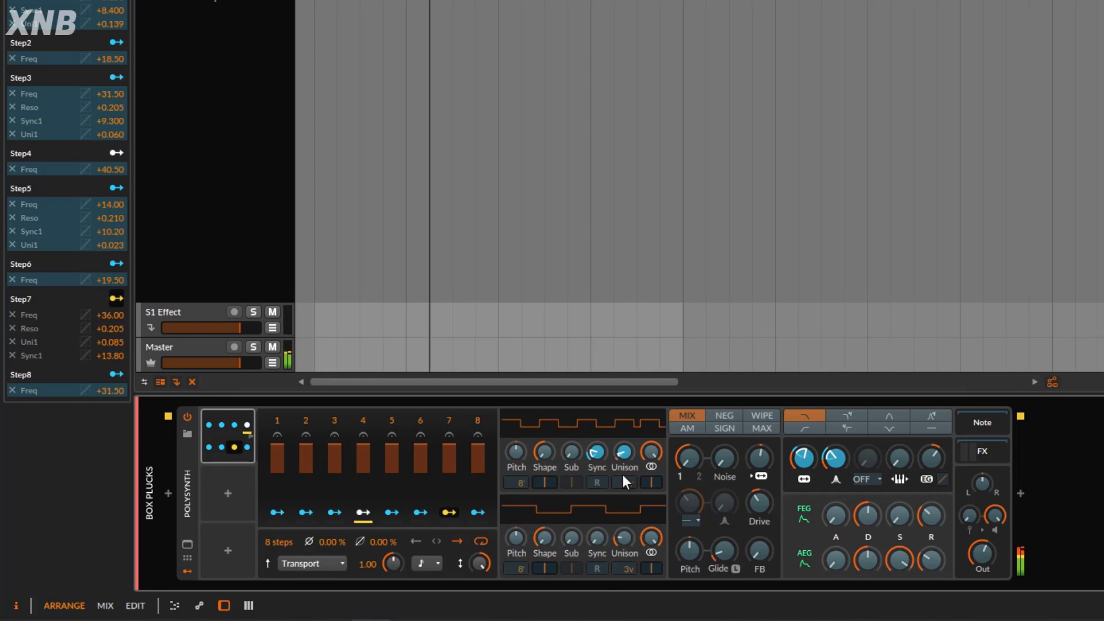
pyautogui.click(450, 512)
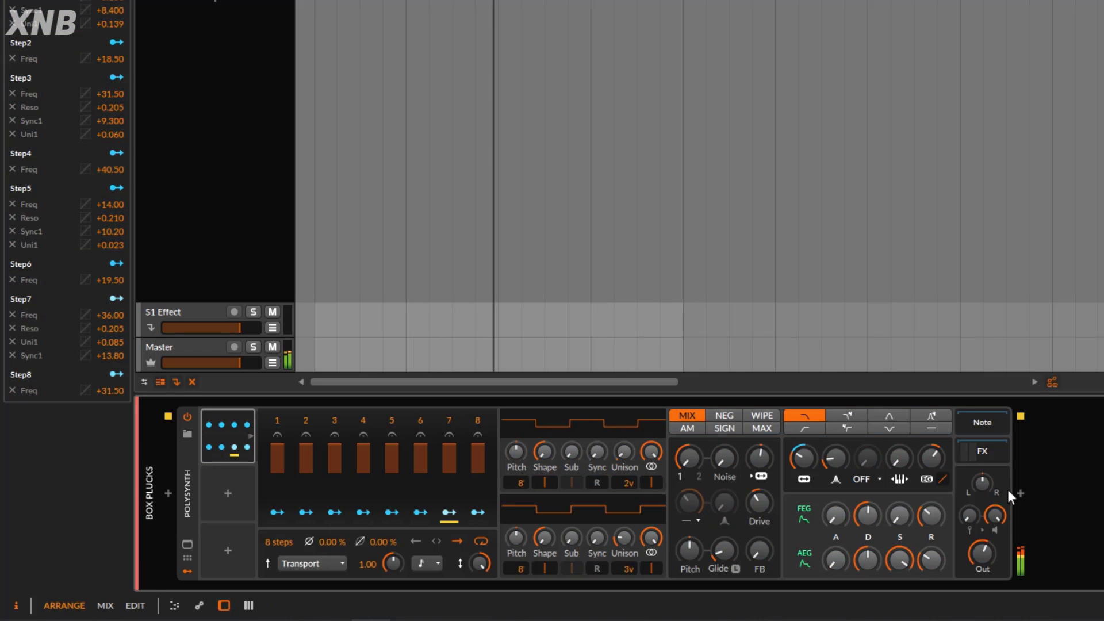
pyautogui.click(995, 450)
pyautogui.moveTo(757, 581); pyautogui.dragTo(1072, 582)
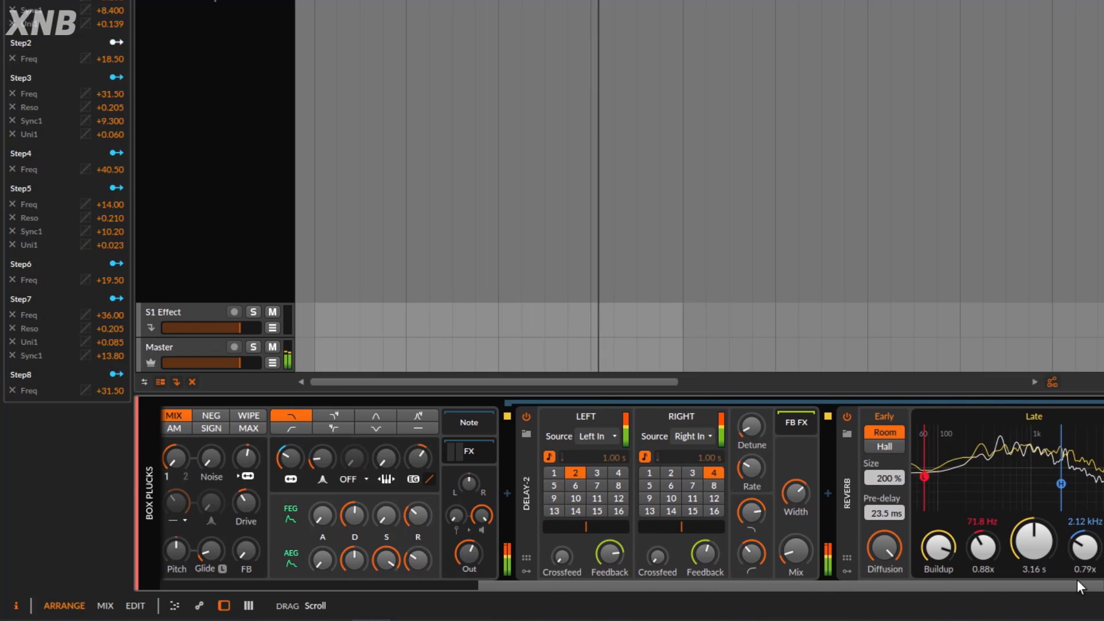
pyautogui.moveTo(800, 549)
pyautogui.mouseDown()
pyautogui.moveTo(801, 523)
pyautogui.moveTo(801, 541)
pyautogui.mouseUp()
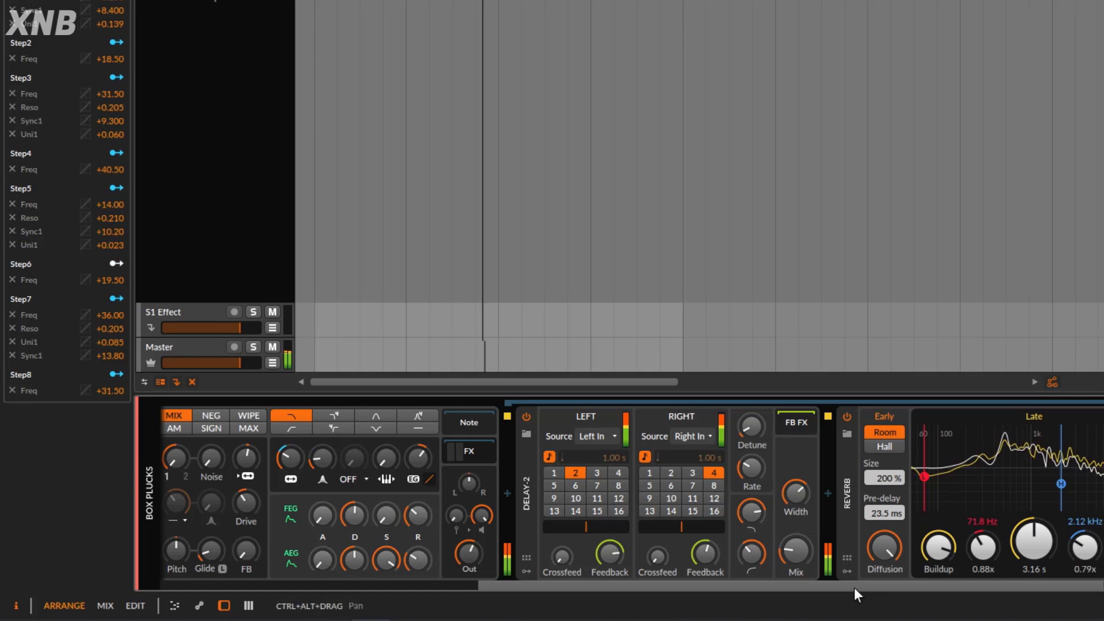
pyautogui.moveTo(830, 590); pyautogui.dragTo(498, 588)
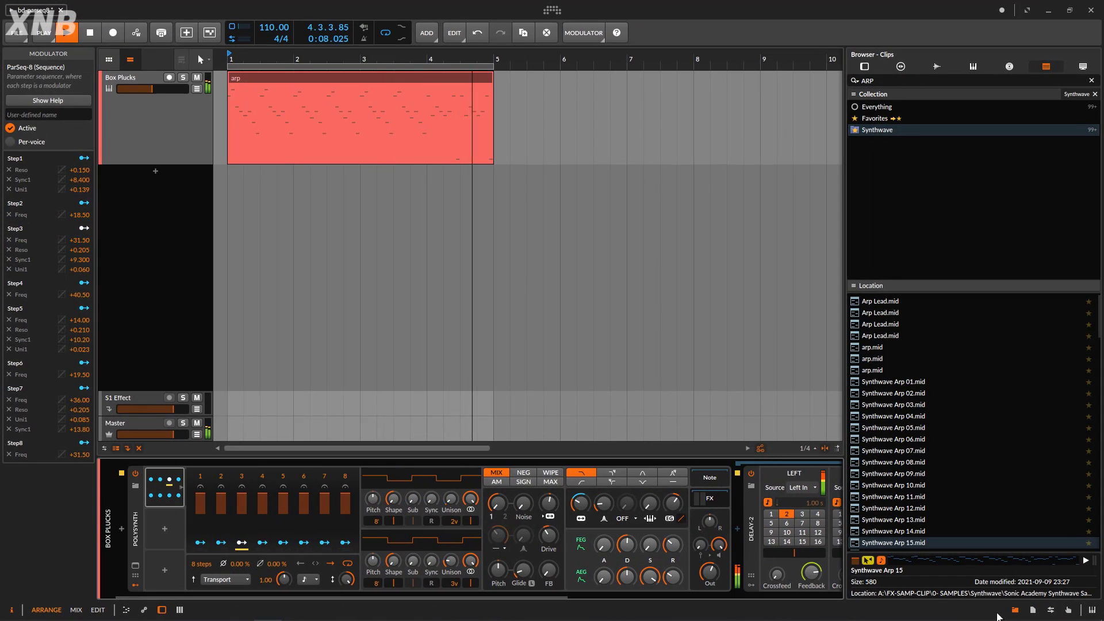
pyautogui.click(1020, 613)
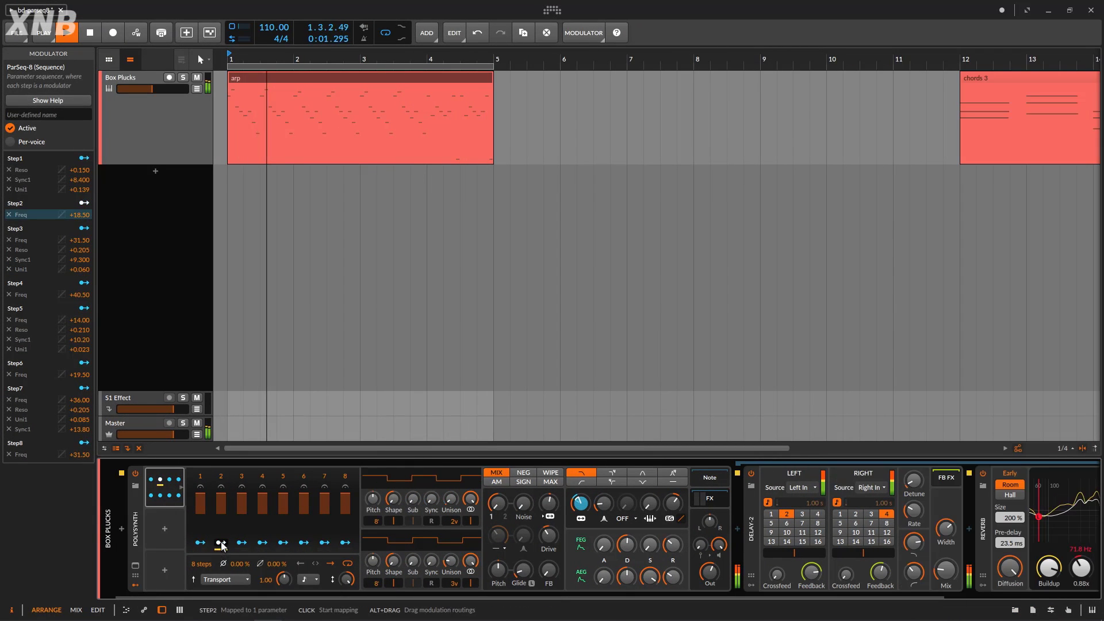
# Map the Delay-2 mix to Step2 at +0.315, Step4 at +0.555 and Step7 at +0.430
pyautogui.click(221, 543)
pyautogui.moveTo(946, 570); pyautogui.dragTo(946, 548)
pyautogui.click(262, 542)
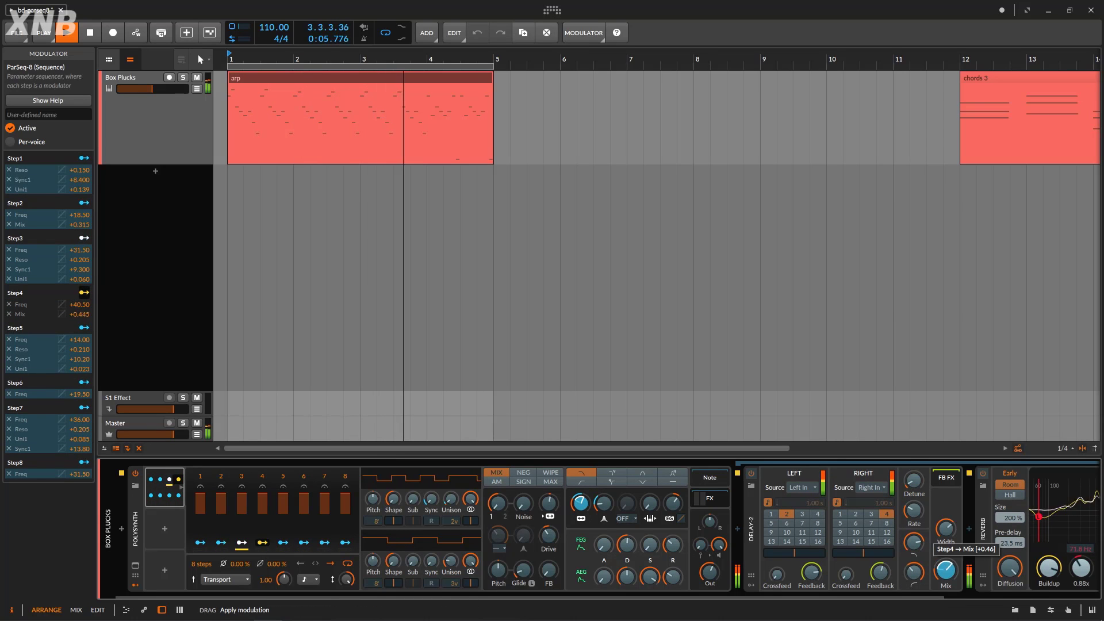
pyautogui.click(324, 542)
pyautogui.moveTo(946, 570); pyautogui.dragTo(946, 551)
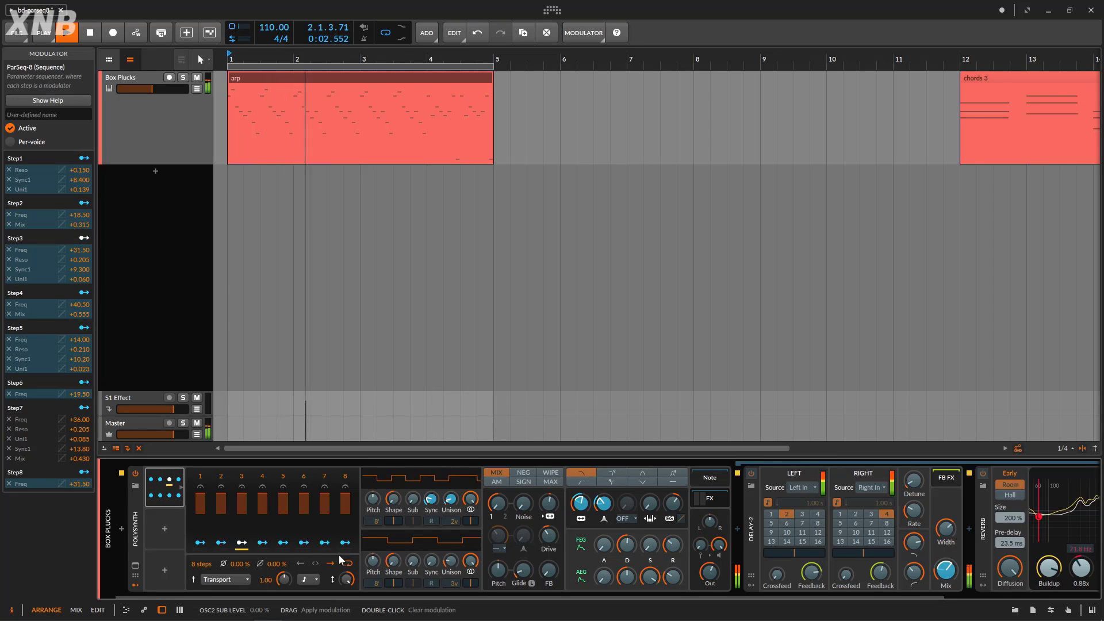
# Map the delay's right feedback to Step1 at +0.310 and Step4 at +0.235
pyautogui.click(200, 542)
pyautogui.moveTo(880, 571); pyautogui.dragTo(880, 555)
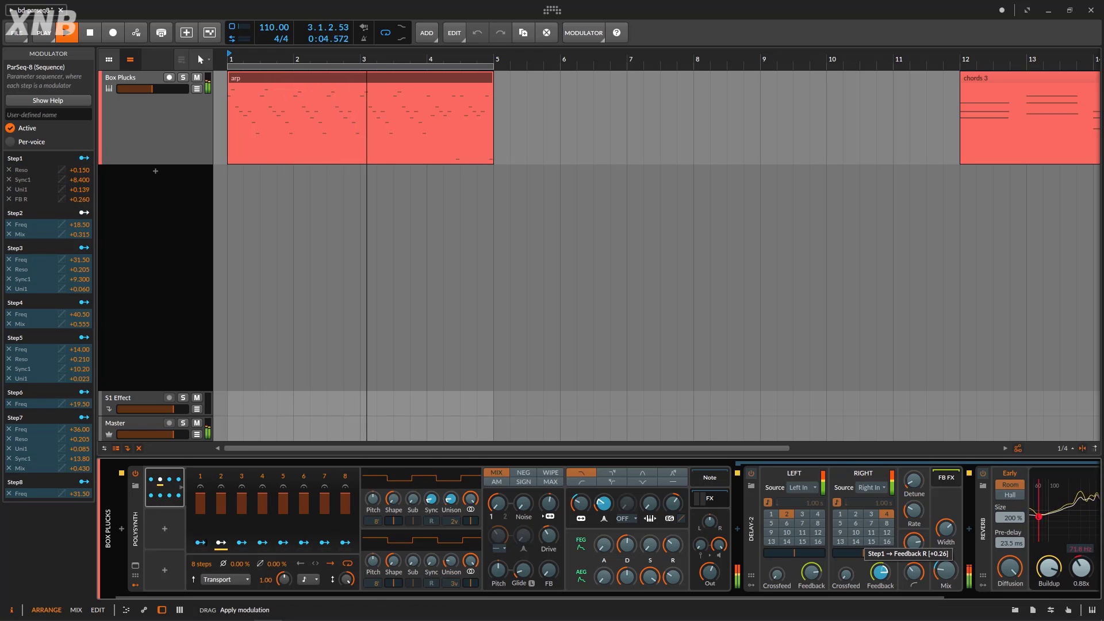
pyautogui.click(417, 553)
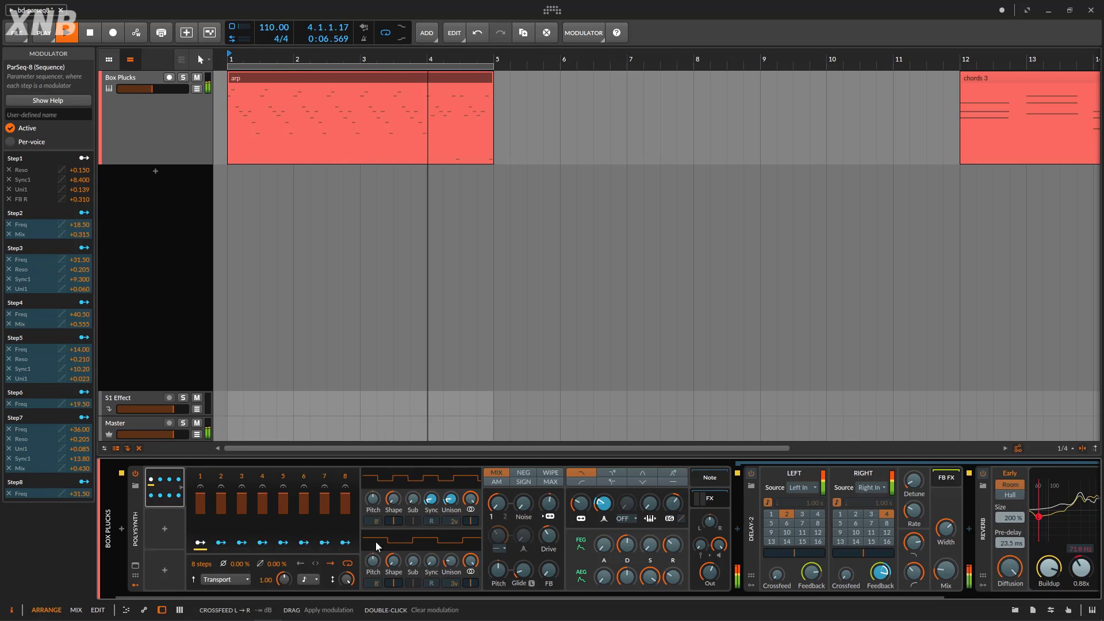
pyautogui.click(262, 542)
pyautogui.moveTo(880, 572); pyautogui.dragTo(880, 577)
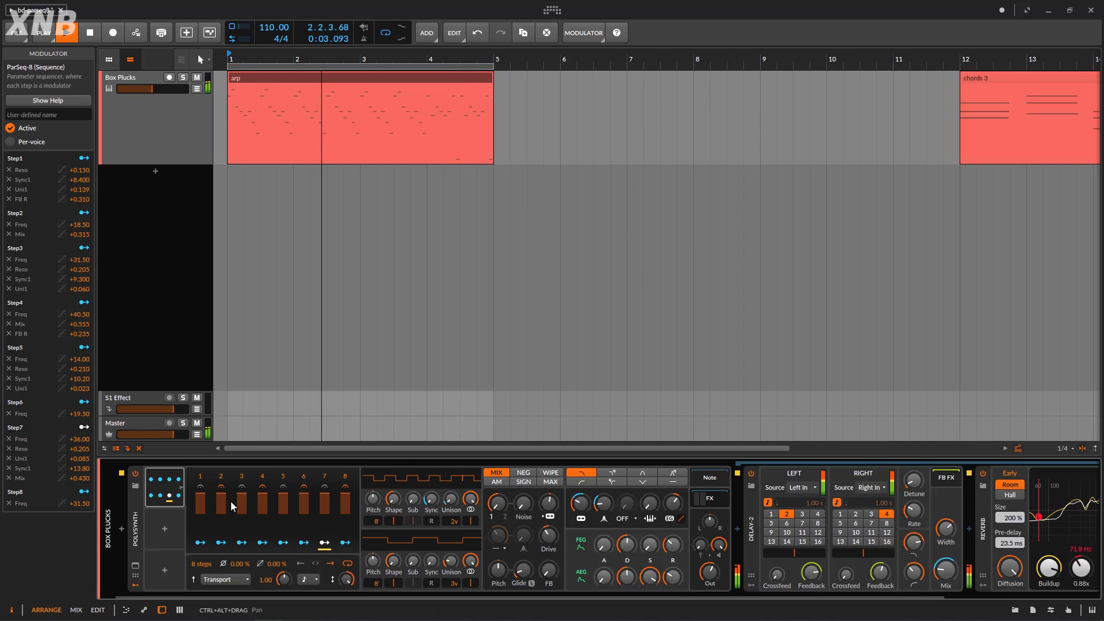
pyautogui.click(913, 597)
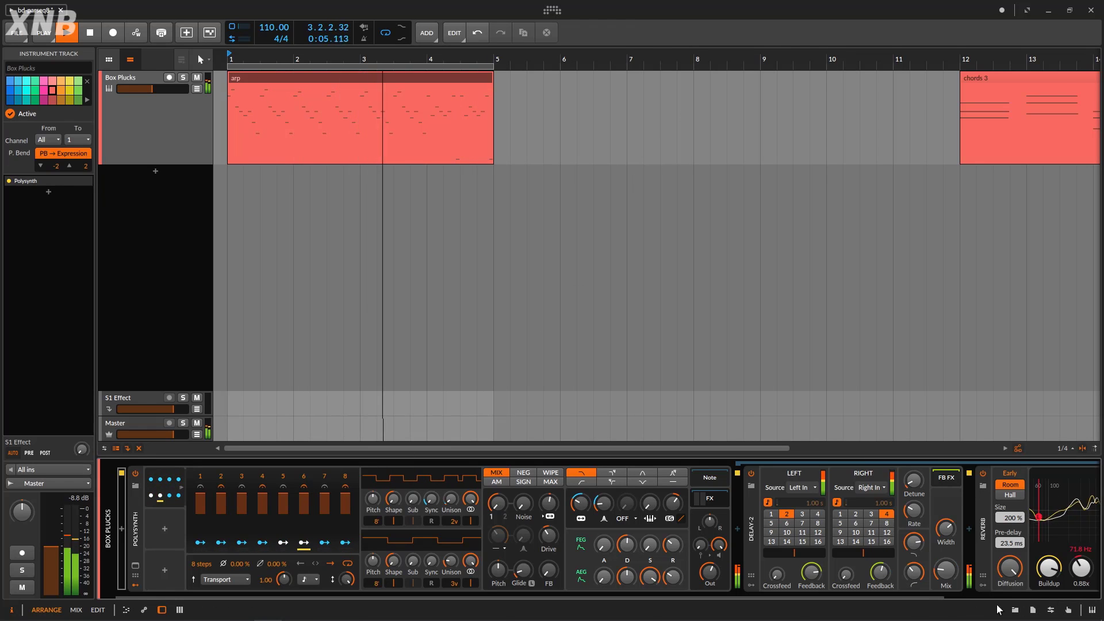
pyautogui.hscroll(3, 937, 596)
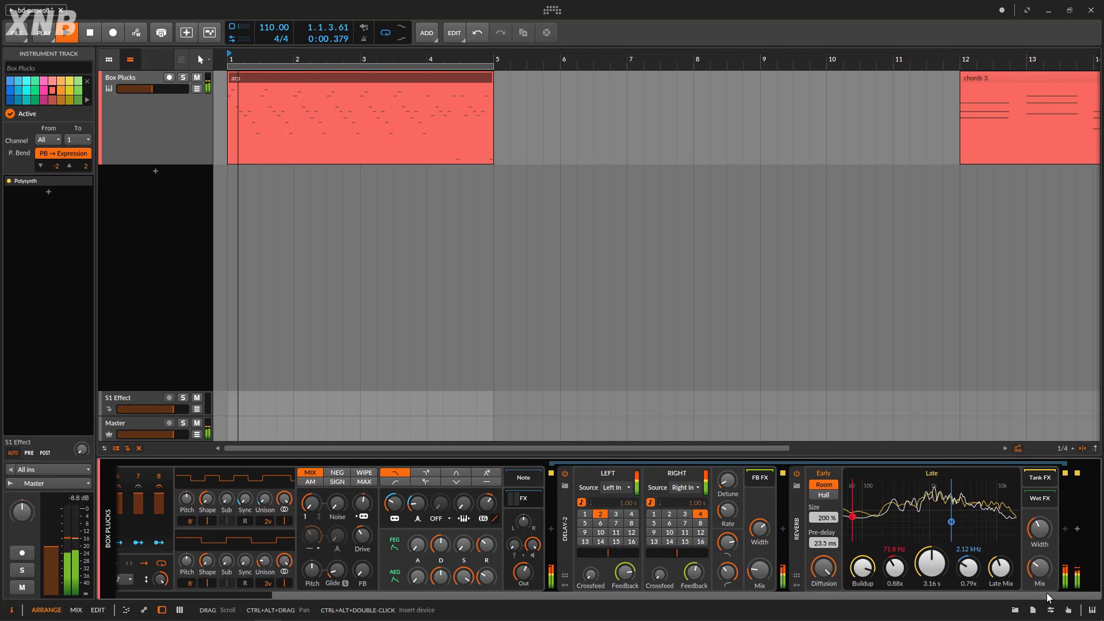
pyautogui.hscroll(-3, 1046, 592)
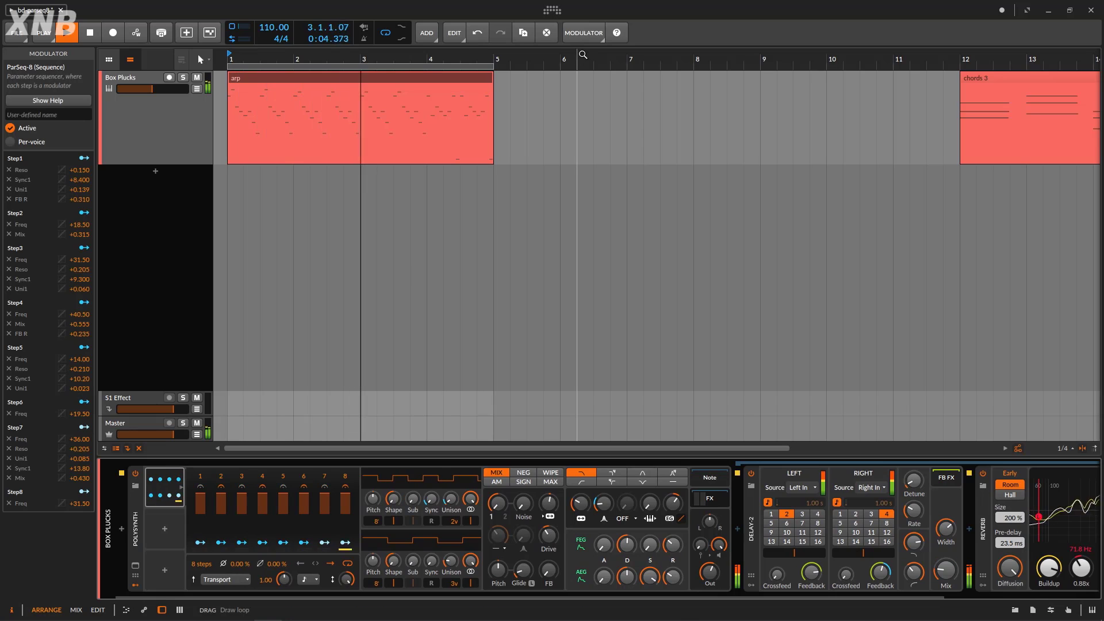
pyautogui.rightClick(562, 53)
pyautogui.click(575, 55)
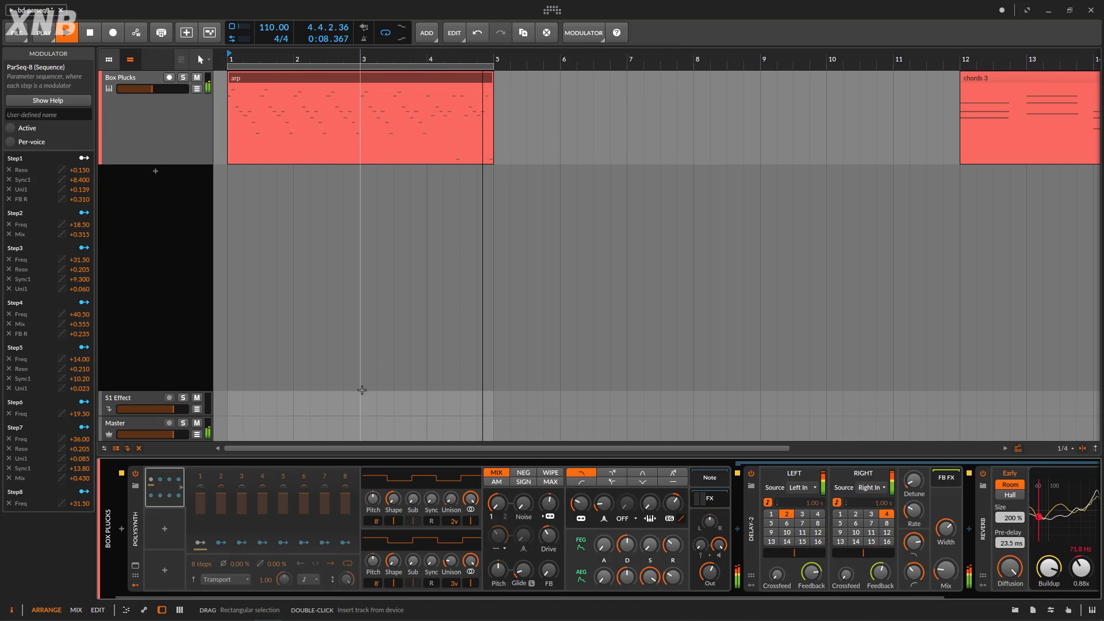
# Compare the arp with the ParSeq-8 modulator deactivated and with it active again
pyautogui.click(168, 478)
pyautogui.click(174, 472)
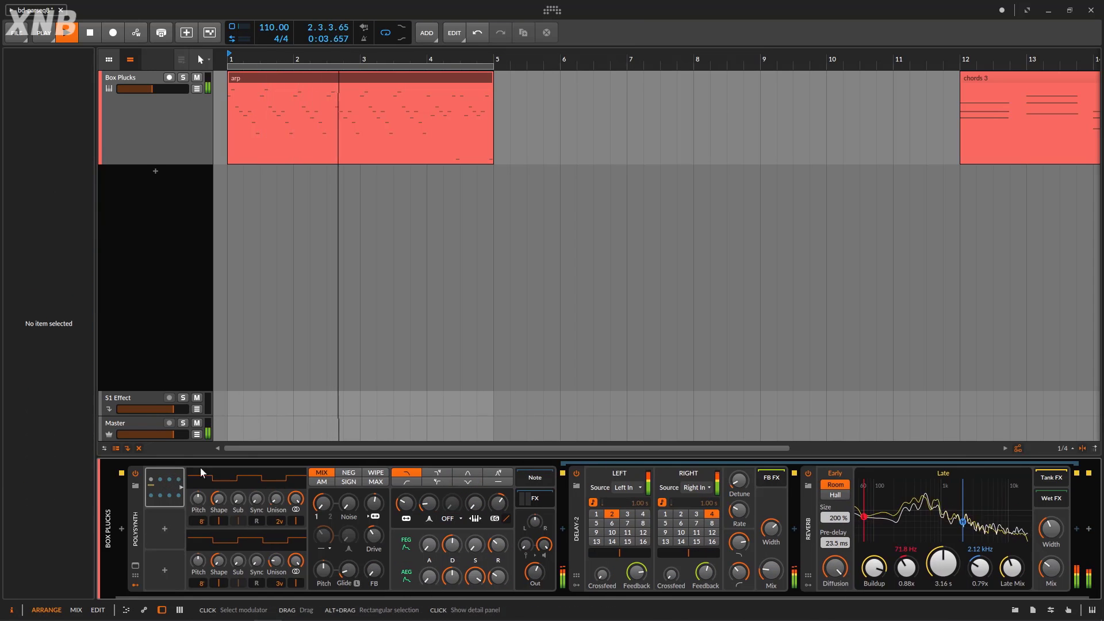
pyautogui.click(174, 470)
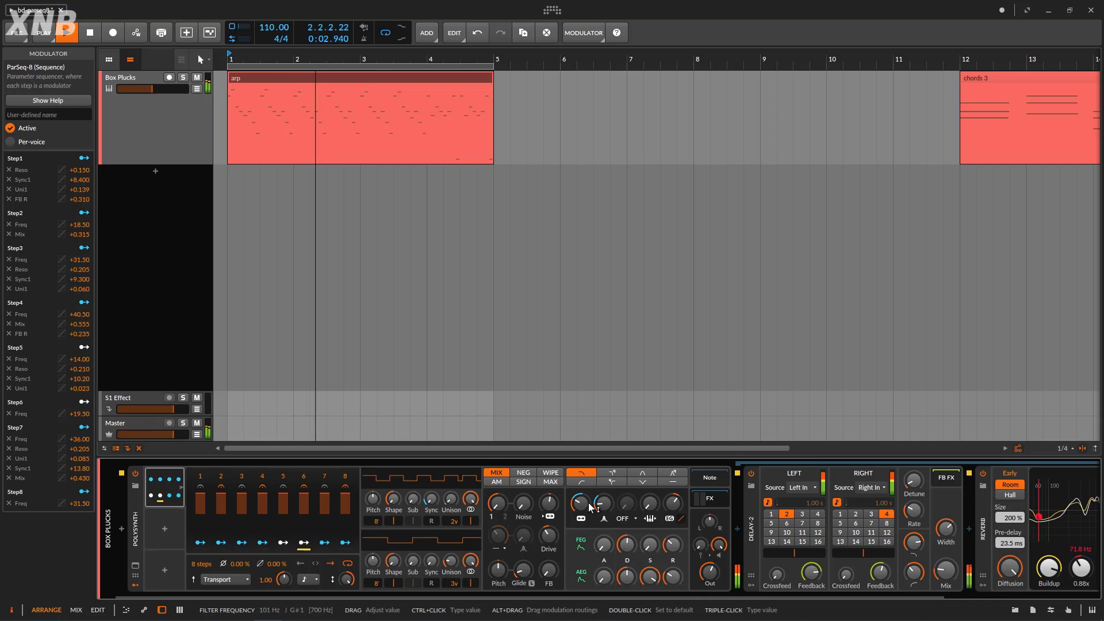
# Set the filter frequency amounts to +3.300 for Step2, +3.864 for Step3, +12.86 for Step4, -6.836 for Step7 and +10.77 for Step8
pyautogui.moveTo(584, 504); pyautogui.dragTo(585, 525)
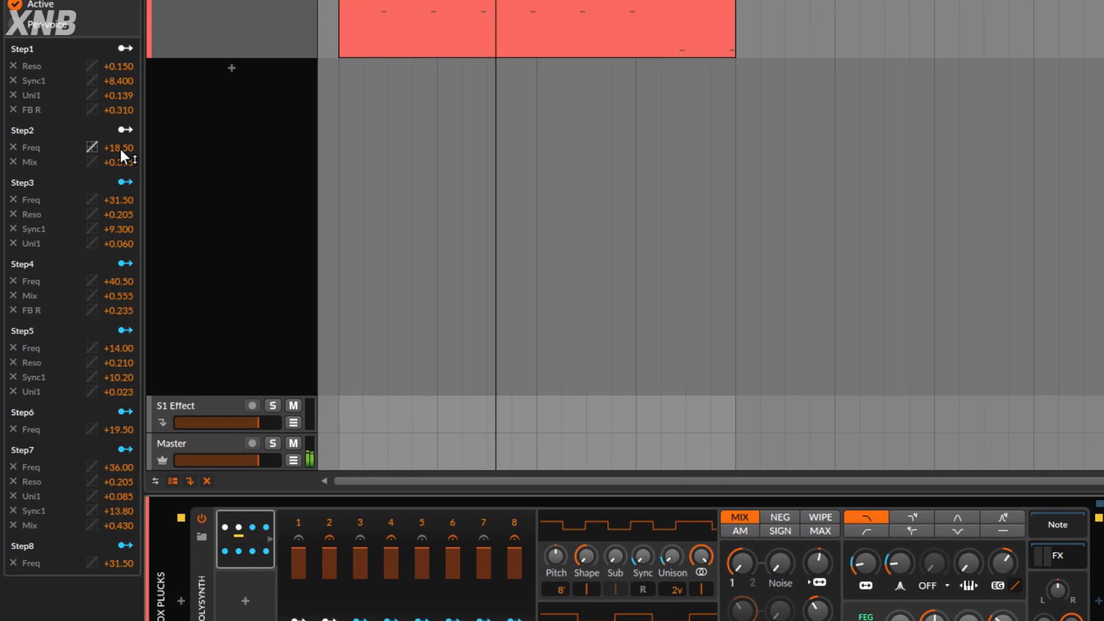
pyautogui.moveTo(120, 149); pyautogui.dragTo(119, 340)
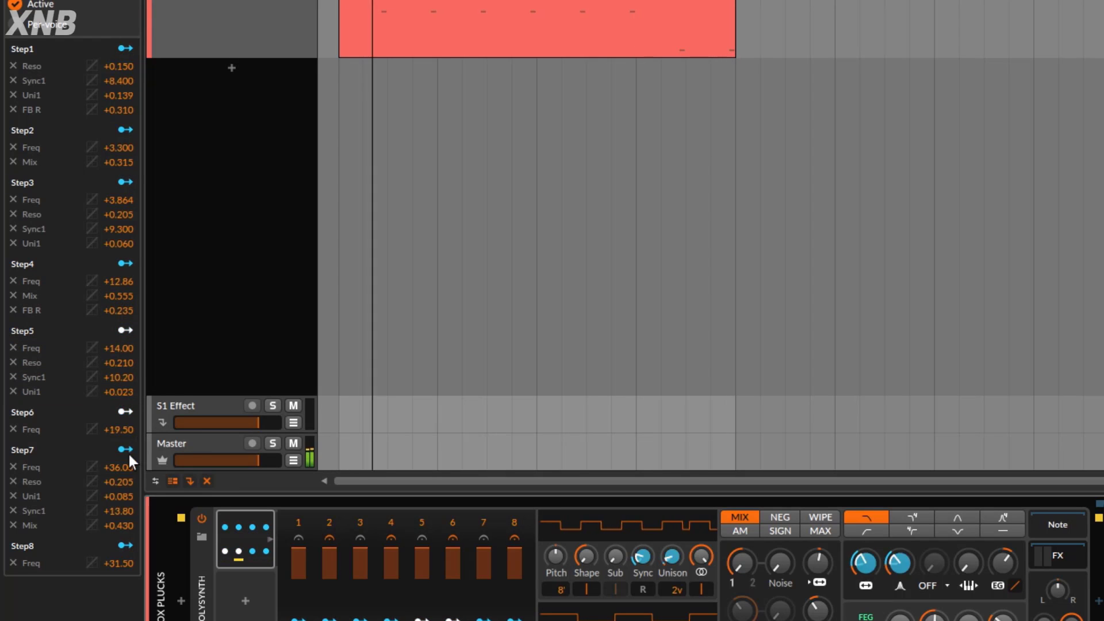
pyautogui.moveTo(92, 466); pyautogui.dragTo(92, 506)
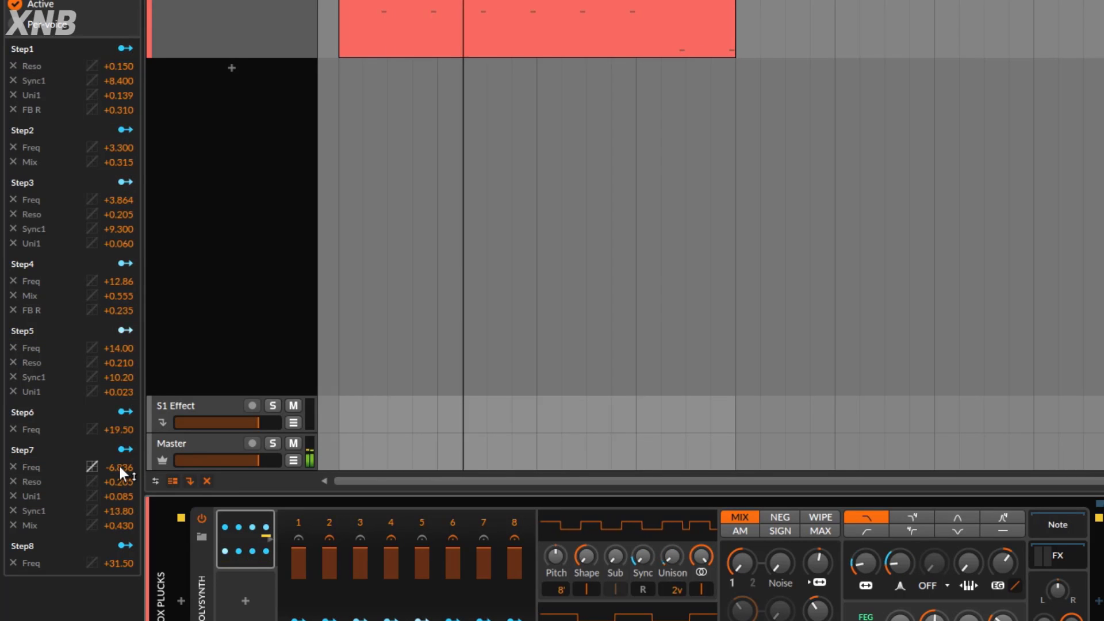
pyautogui.moveTo(119, 565)
pyautogui.mouseDown()
pyautogui.moveTo(119, 601)
pyautogui.moveTo(118, 584)
pyautogui.mouseUp()
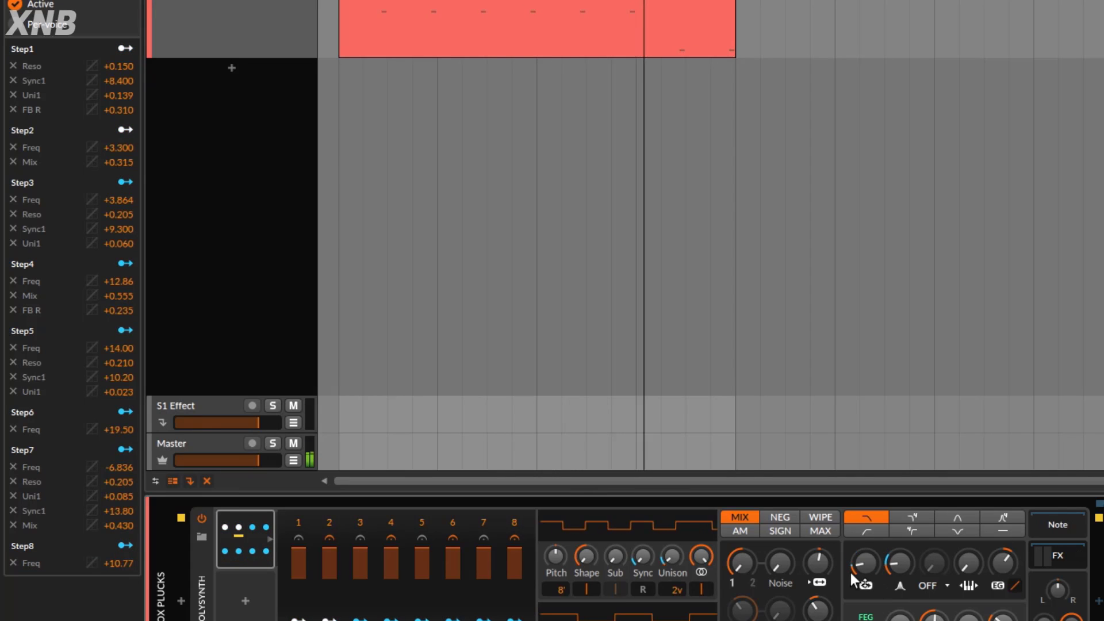
# Readjust the Polysynth's base filter frequency and set Step6's frequency amount to +9.827
pyautogui.moveTo(850, 572)
pyautogui.mouseDown()
pyautogui.moveTo(850, 544)
pyautogui.moveTo(868, 574)
pyautogui.mouseUp()
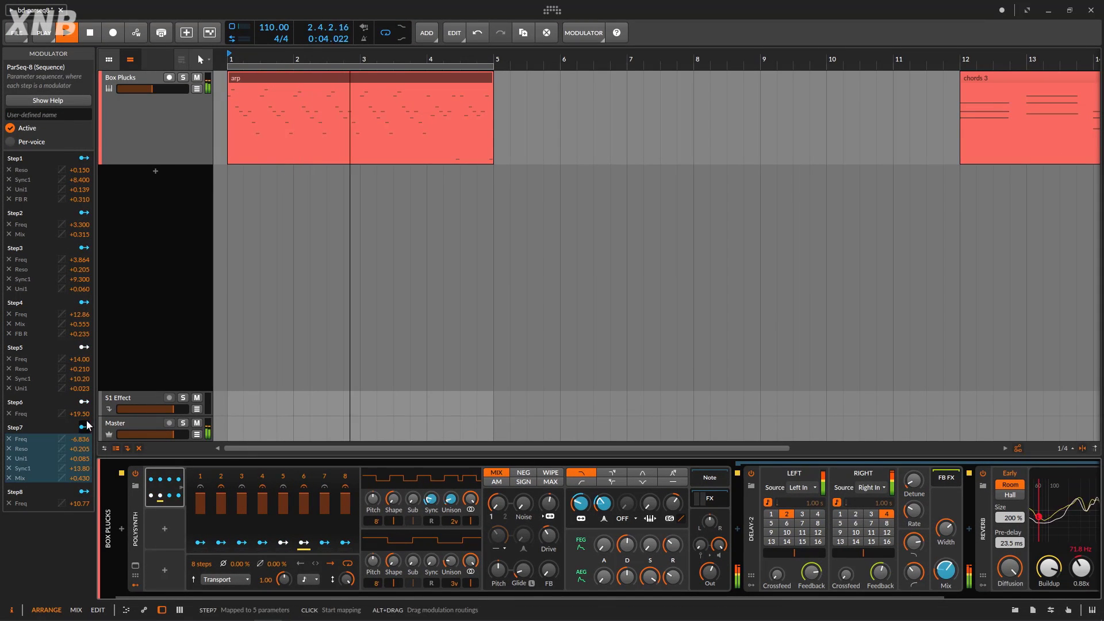
pyautogui.moveTo(76, 415); pyautogui.dragTo(76, 443)
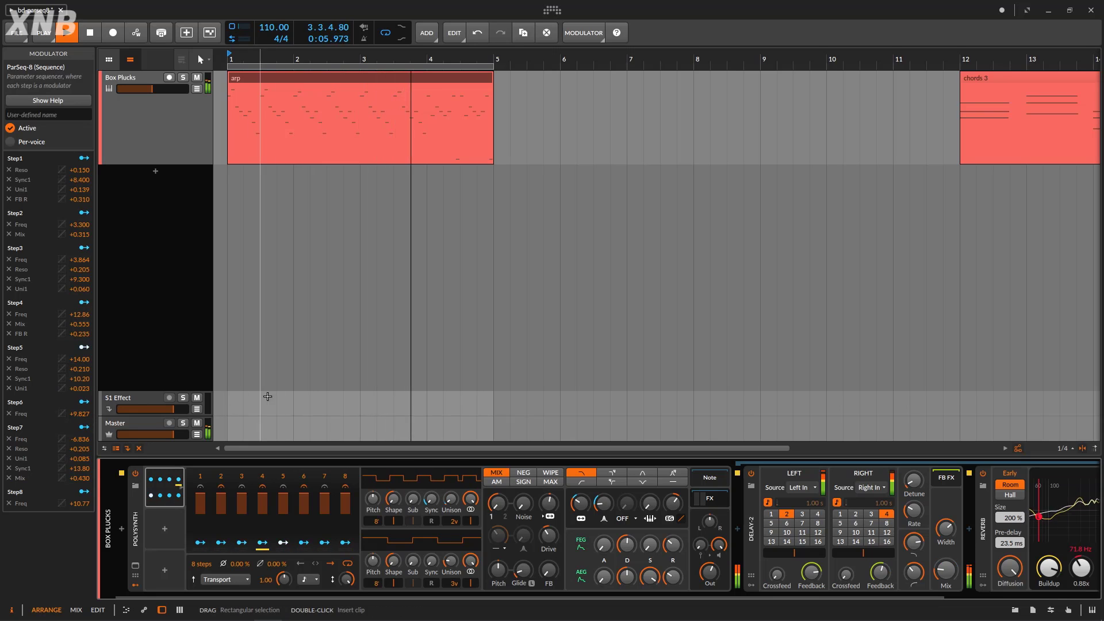
pyautogui.moveTo(581, 507); pyautogui.dragTo(581, 504)
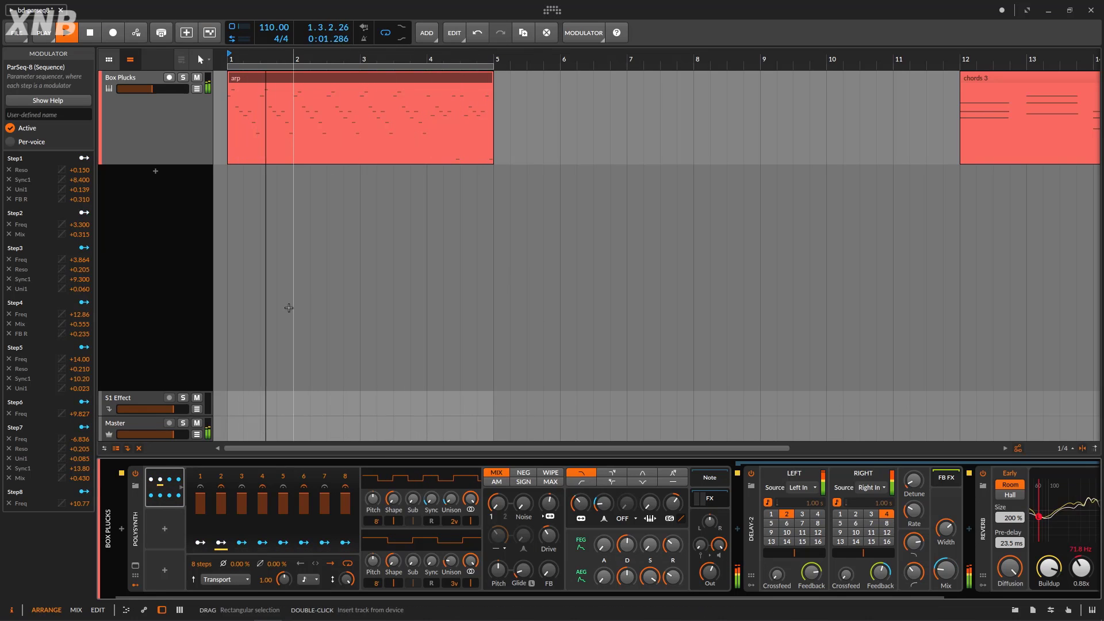
# Move the arp clip to bar 6, place the chords 3 clip with staggered notes at bar 1, and audition it
pyautogui.click(92, 33)
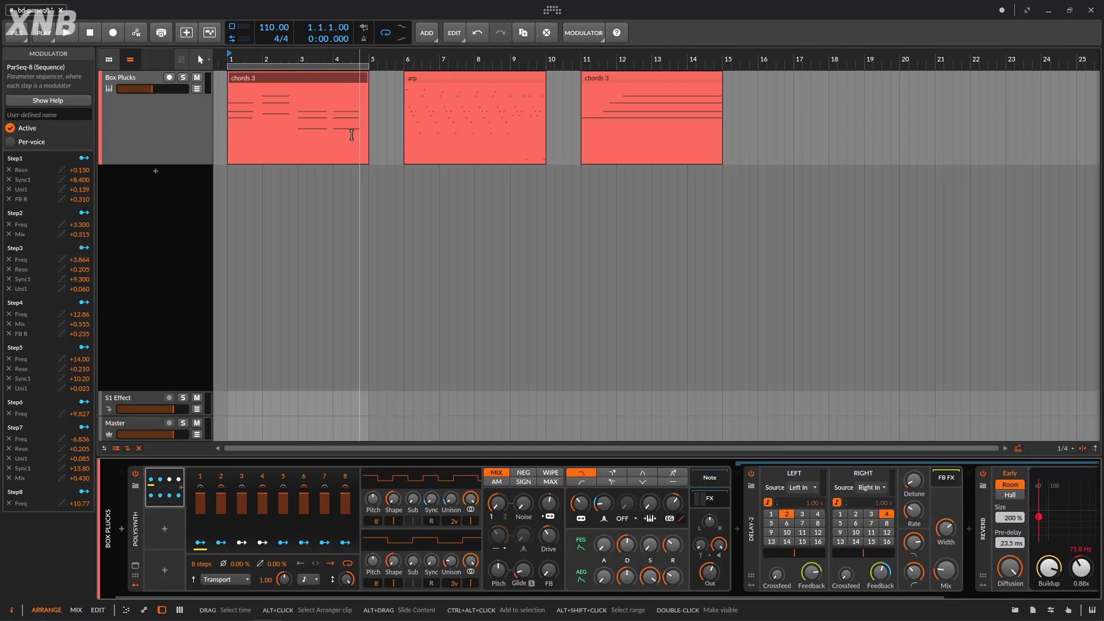
pyautogui.moveTo(321, 78); pyautogui.dragTo(848, 78)
pyautogui.moveTo(692, 73); pyautogui.dragTo(319, 81)
pyautogui.click(248, 59)
pyautogui.press('space')
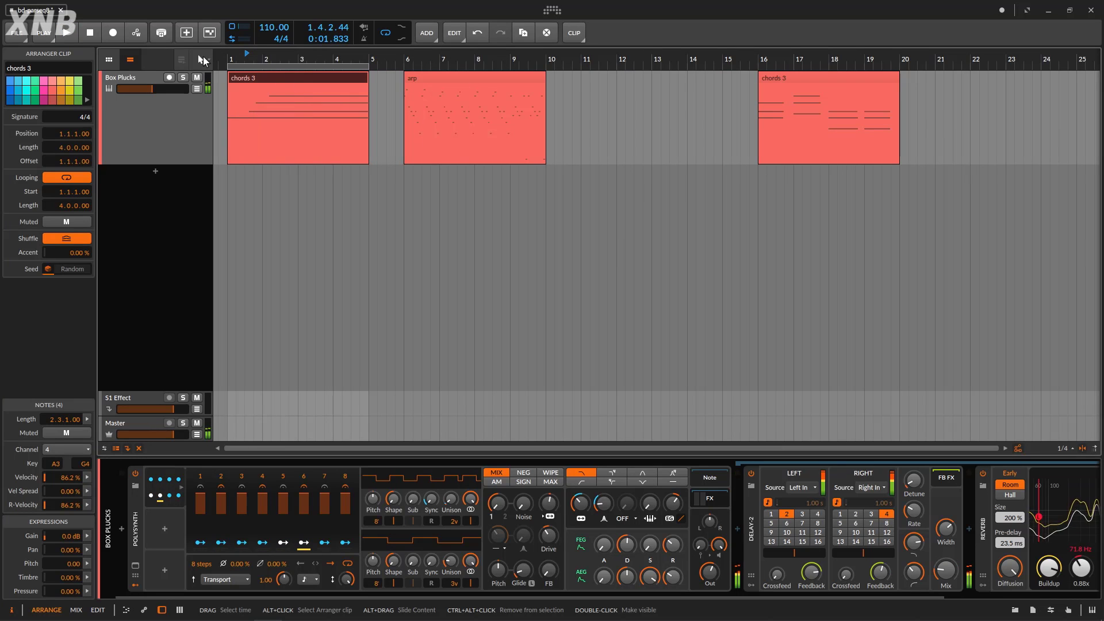
pyautogui.click(92, 33)
pyautogui.click(92, 33)
# Open the chords 3 clip at bar 1 for note editing and set the C4 note's start to 1.3.2.00
pyautogui.doubleClick(277, 72)
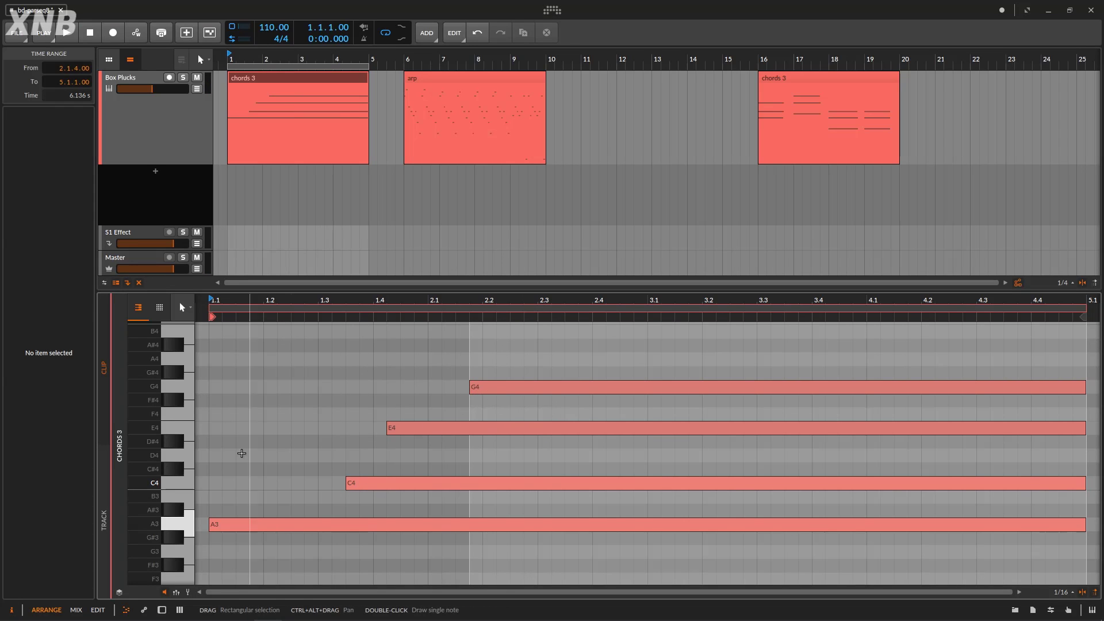
pyautogui.moveTo(442, 302); pyautogui.dragTo(440, 270)
pyautogui.moveTo(439, 345); pyautogui.dragTo(441, 391)
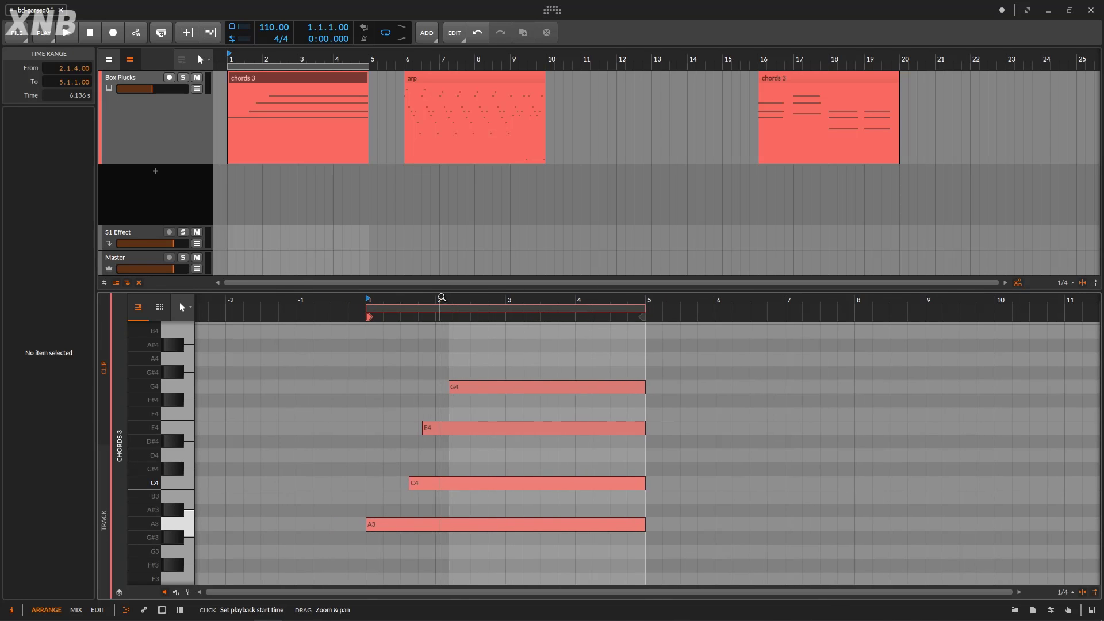
pyautogui.click(387, 523)
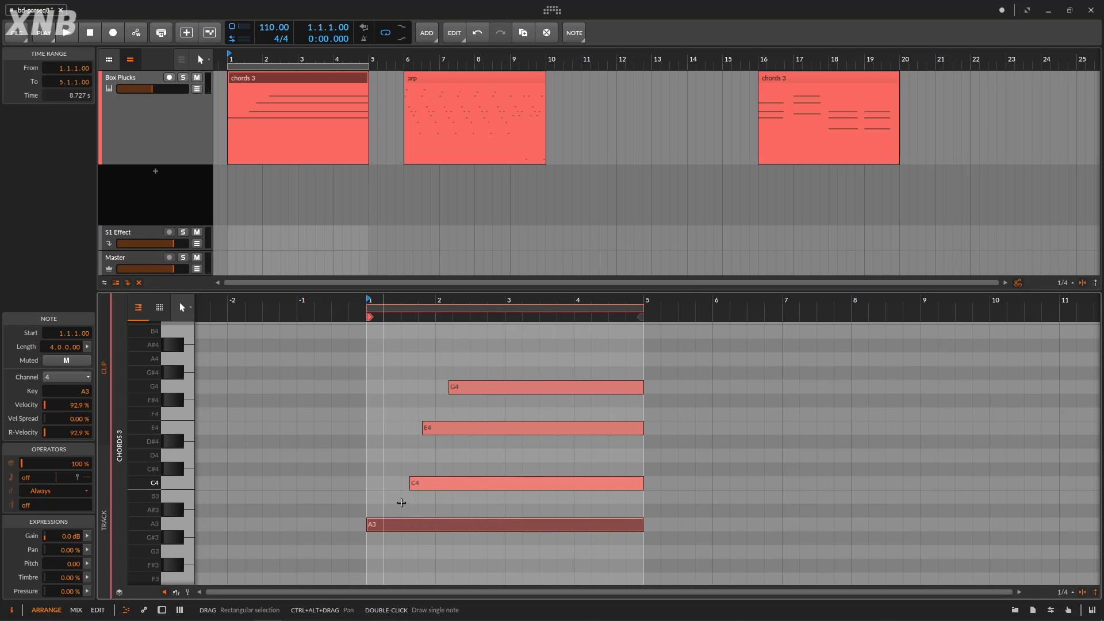
pyautogui.moveTo(411, 483)
pyautogui.mouseDown()
pyautogui.moveTo(431, 483)
pyautogui.moveTo(402, 488)
pyautogui.mouseUp()
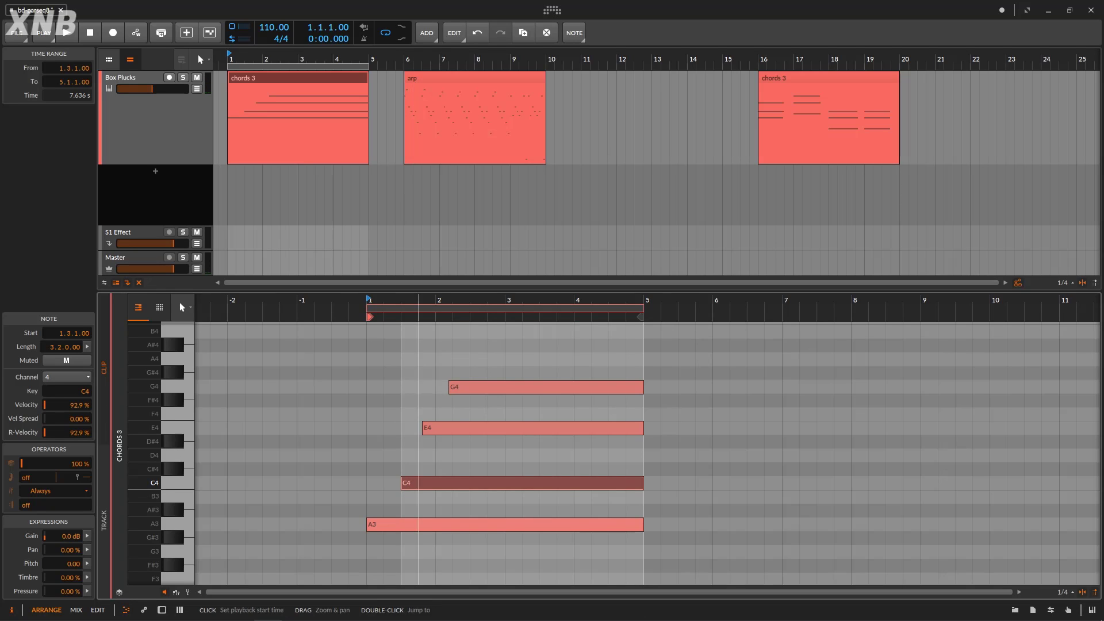
pyautogui.moveTo(423, 300); pyautogui.dragTo(478, 436)
pyautogui.moveTo(428, 486); pyautogui.dragTo(440, 486)
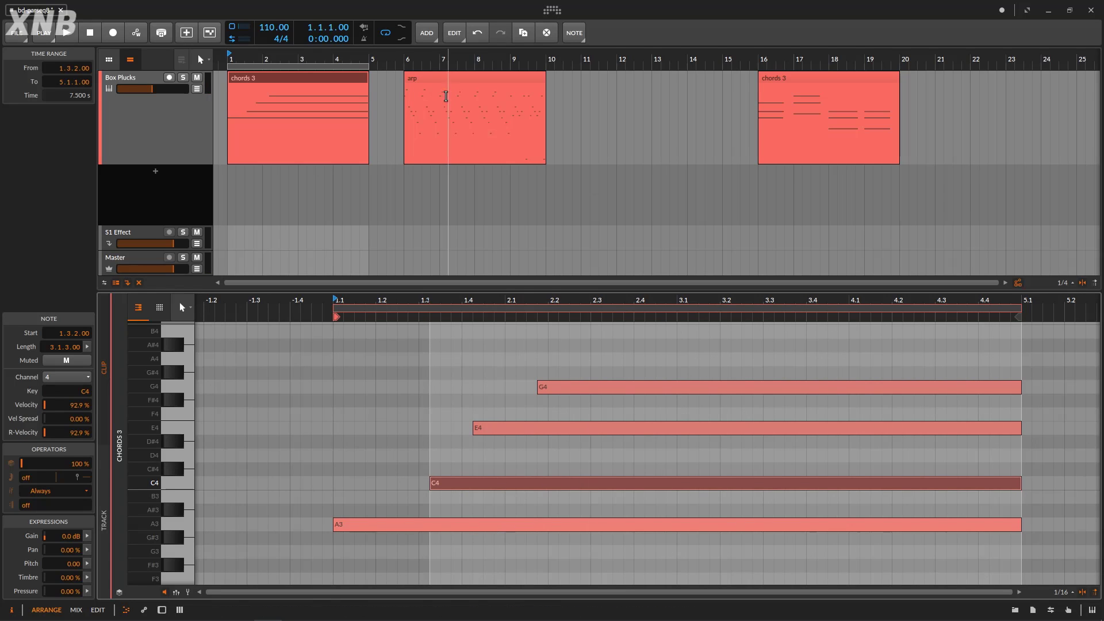
# Return to the Box Plucks devices and enable the Per-voice option of the ParSeq-8 modulator
pyautogui.click(280, 60)
pyautogui.doubleClick(177, 149)
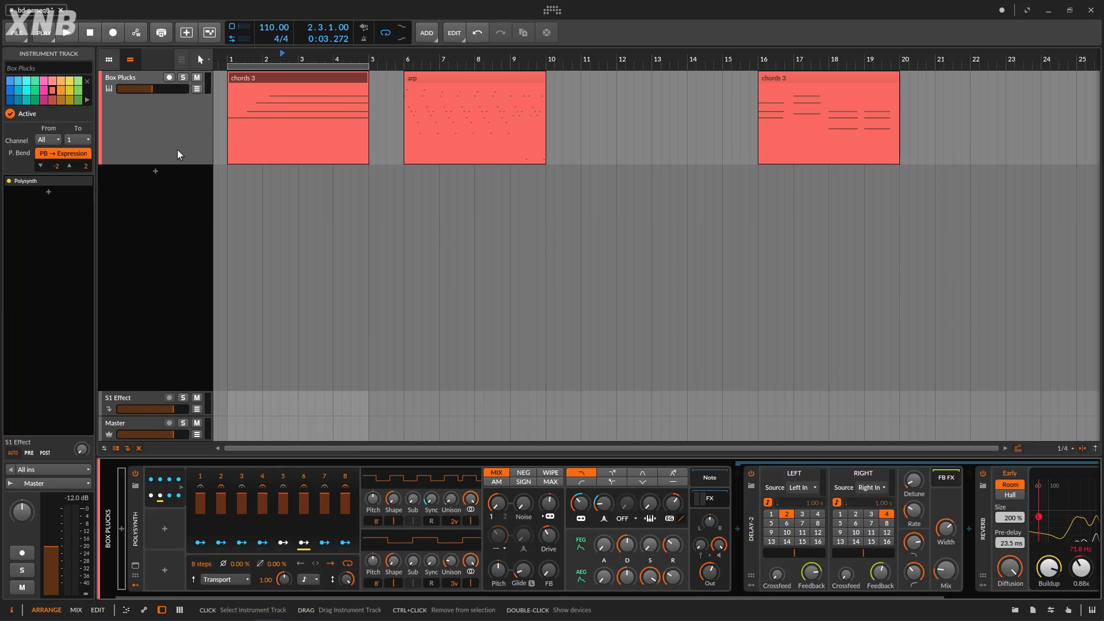
pyautogui.click(173, 499)
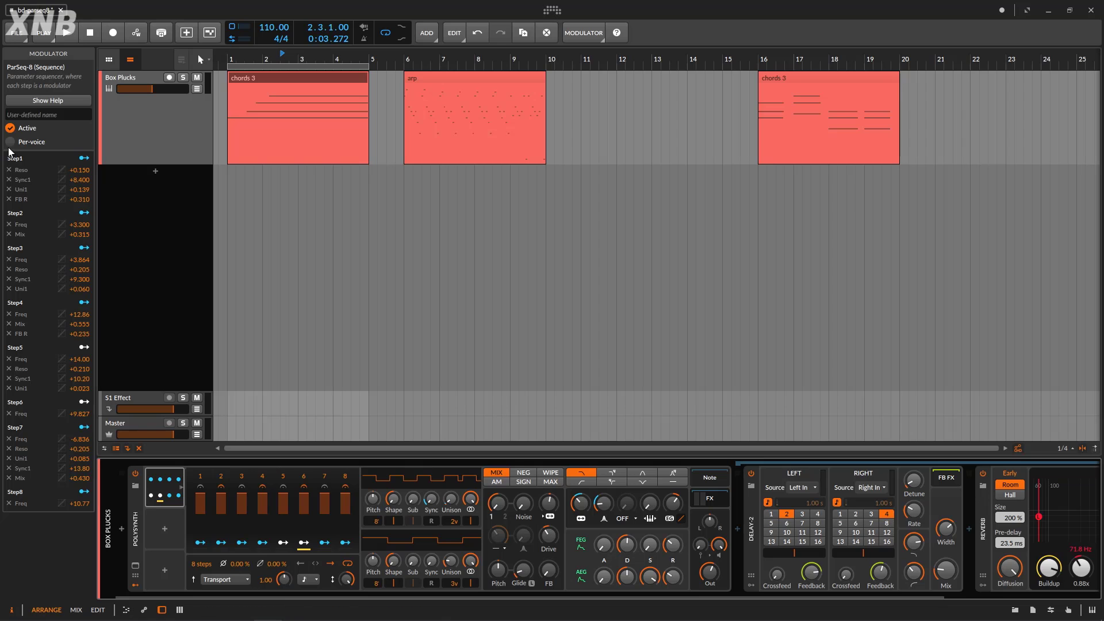
pyautogui.click(9, 144)
pyautogui.moveTo(257, 54); pyautogui.dragTo(247, 115)
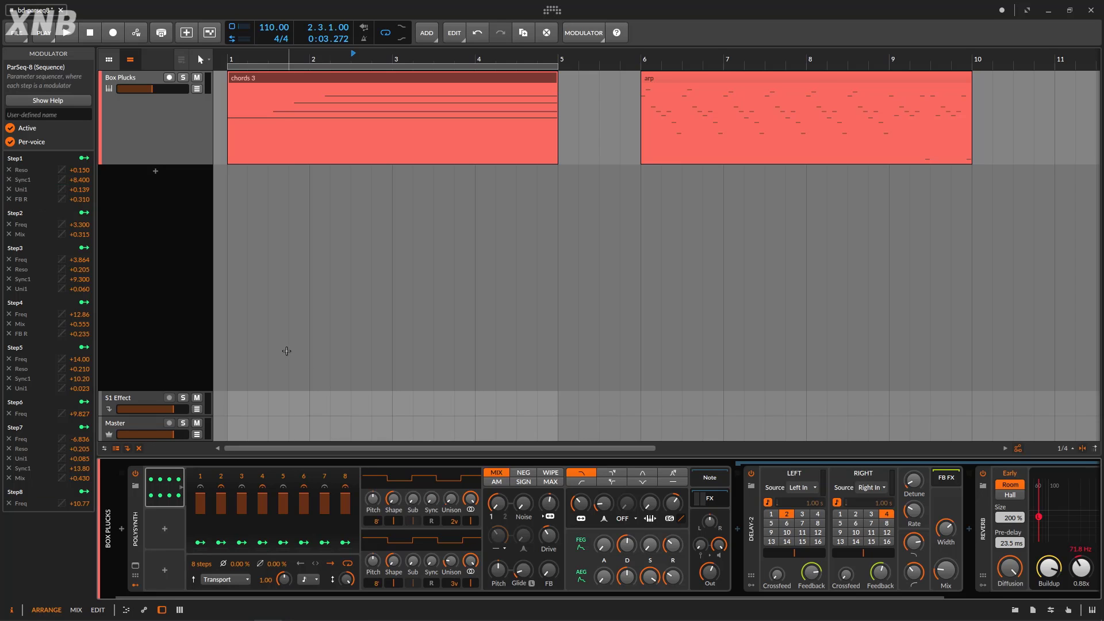
pyautogui.click(161, 139)
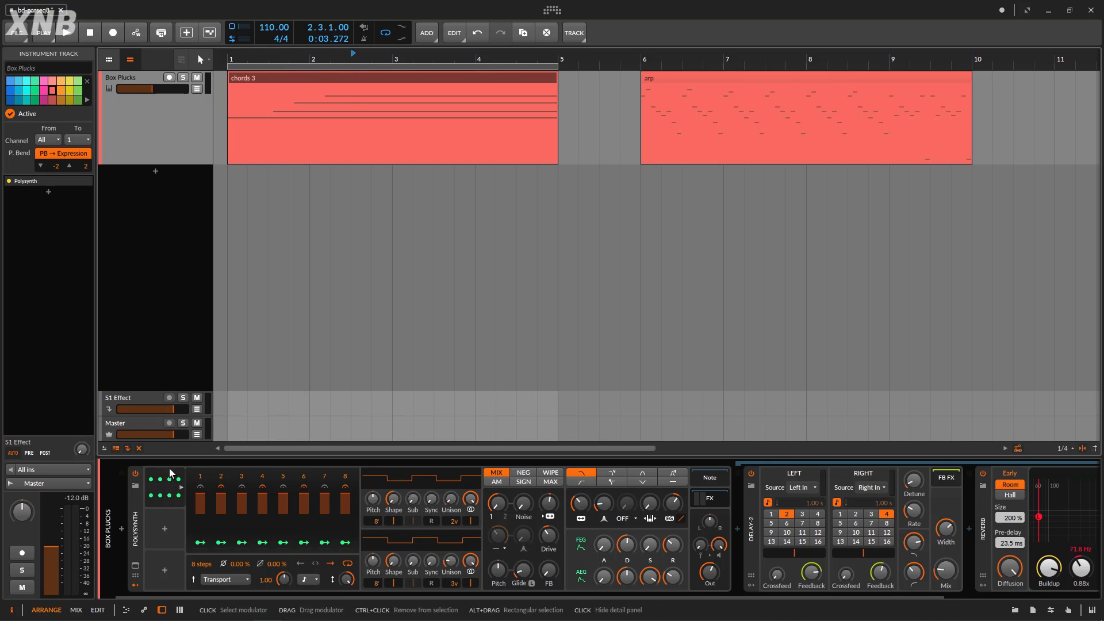
# Play the staggered chords 3 clip from bar 1 and inspect the ParSeq-8 modulator's Per-voice option during playback
pyautogui.click(68, 34)
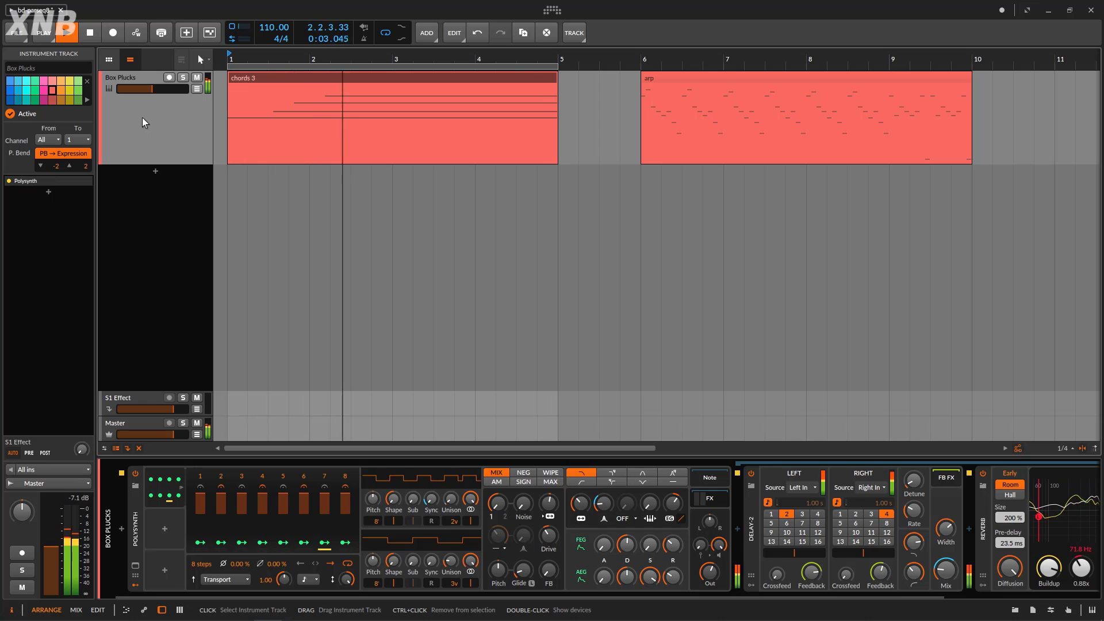
pyautogui.click(170, 476)
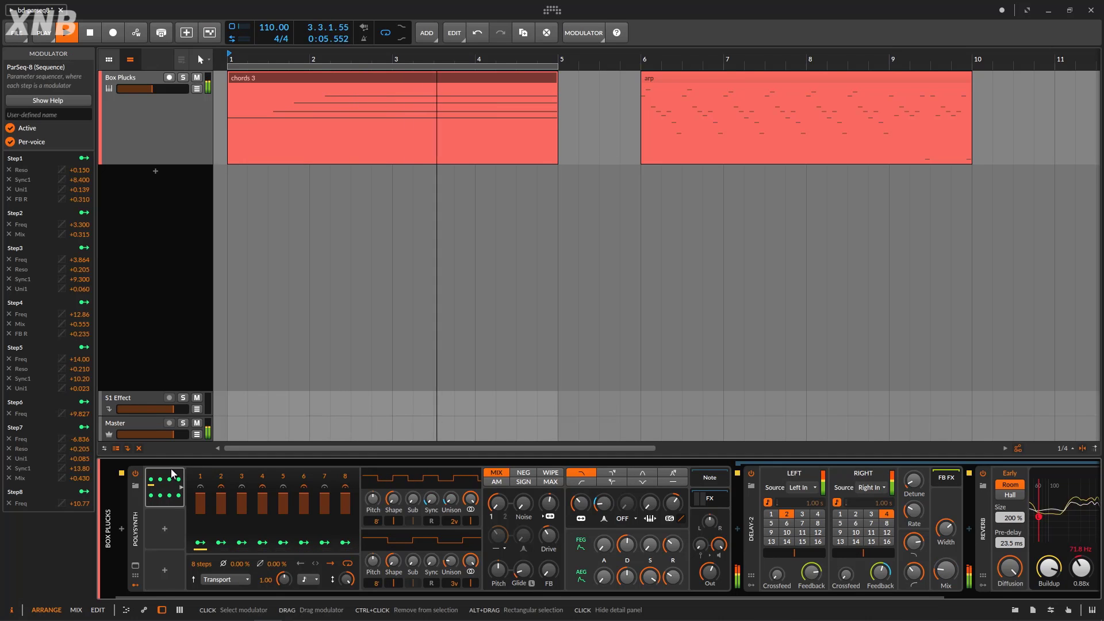
pyautogui.click(9, 142)
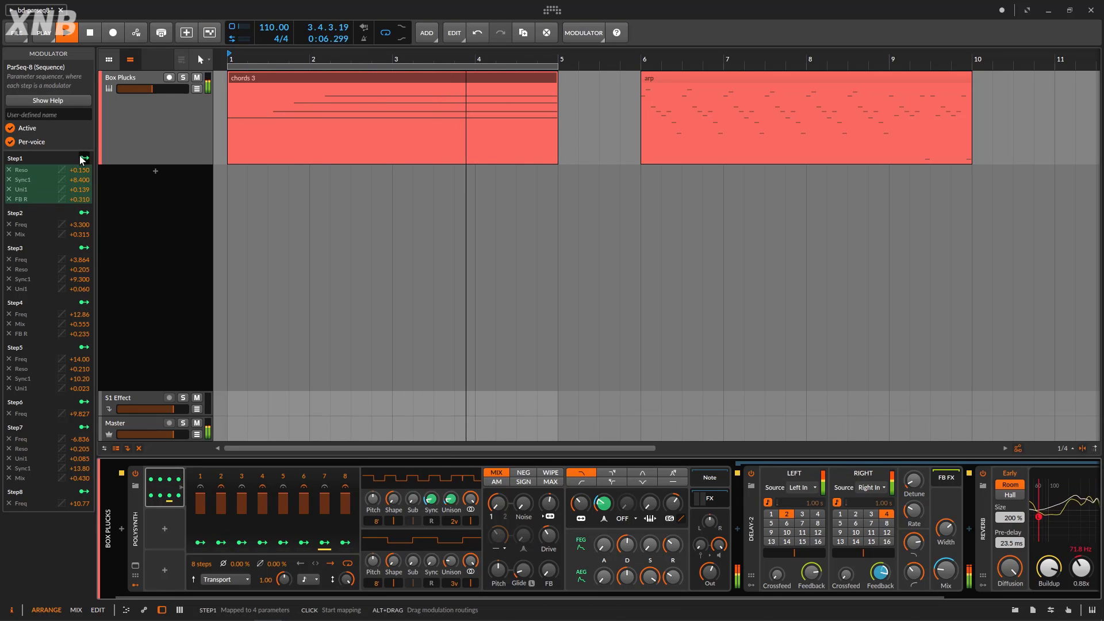
pyautogui.click(176, 143)
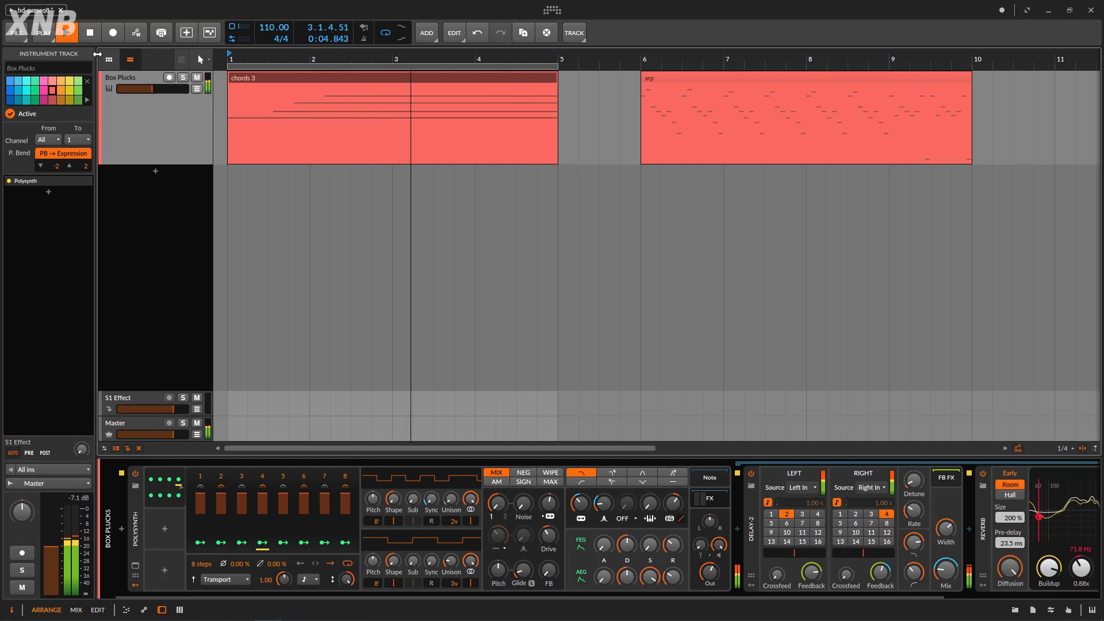
# Stop playback and disable the Per-voice option of the Polysynth's ParSeq-8 modulator
pyautogui.click(90, 33)
pyautogui.click(176, 477)
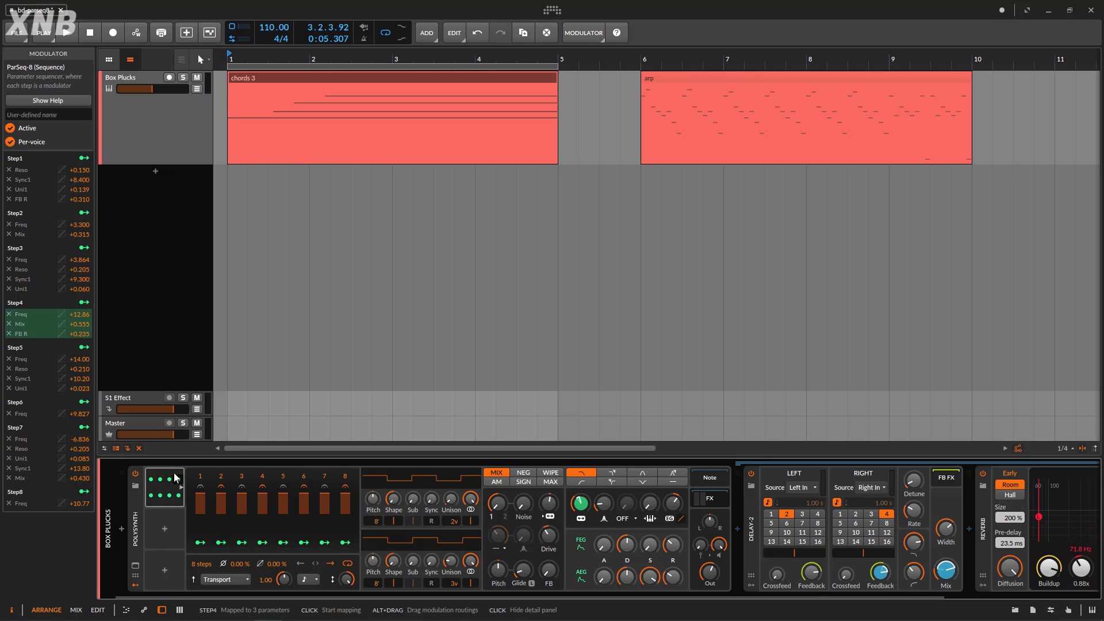
pyautogui.click(10, 142)
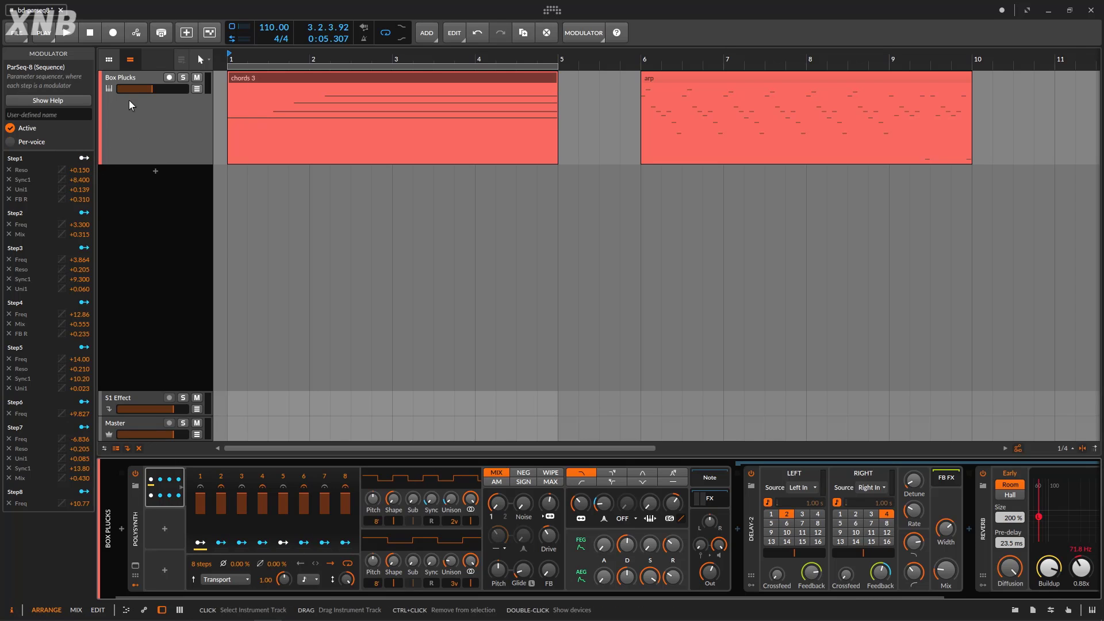
pyautogui.click(134, 121)
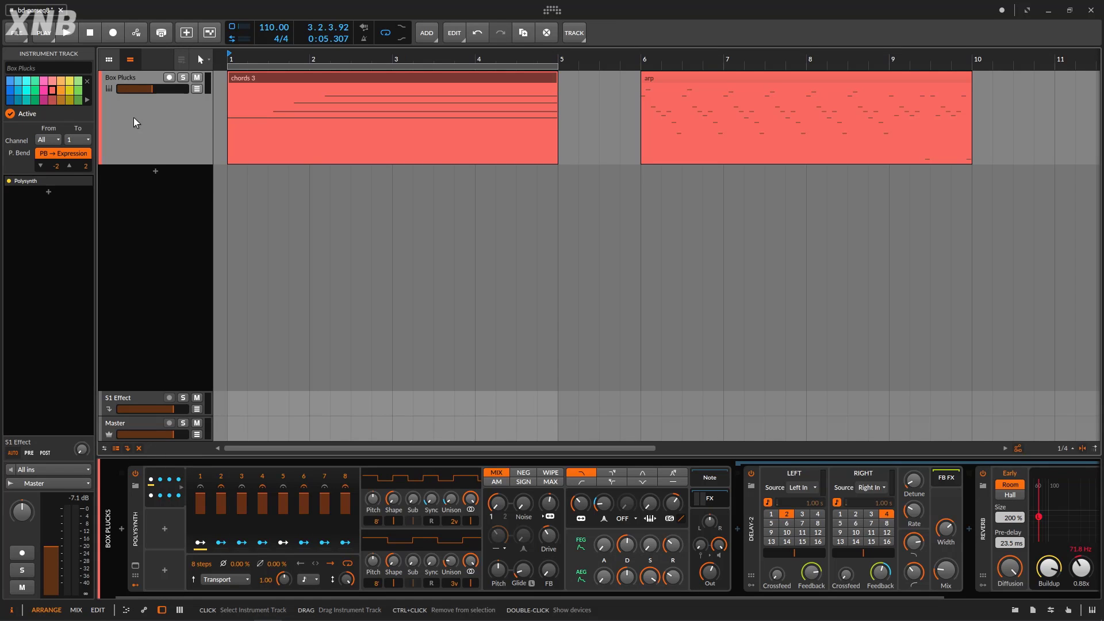